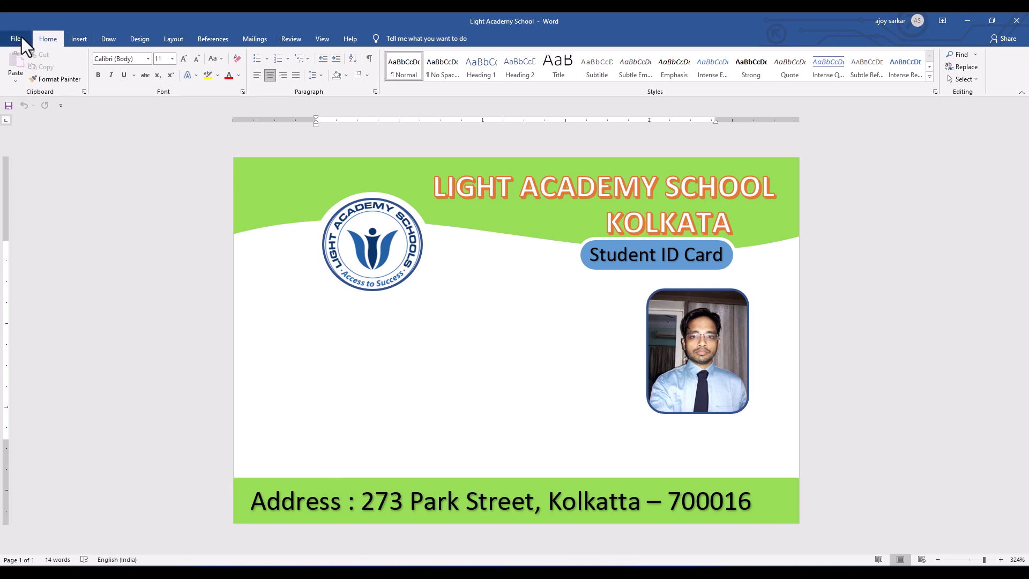
# Step: Create a new blank document and zoom out to view the whole page
pyautogui.click(13, 41)
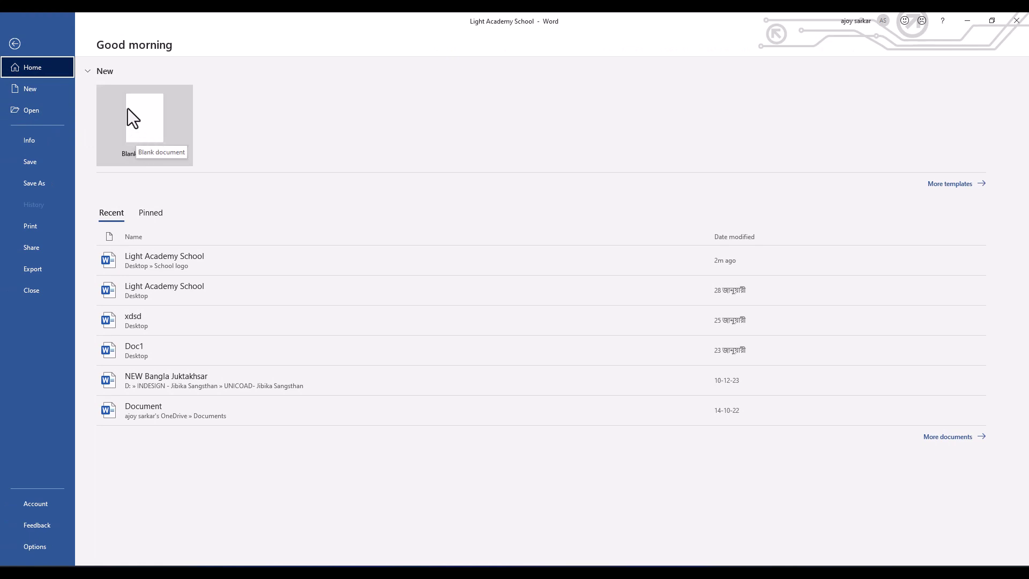
pyautogui.click(149, 126)
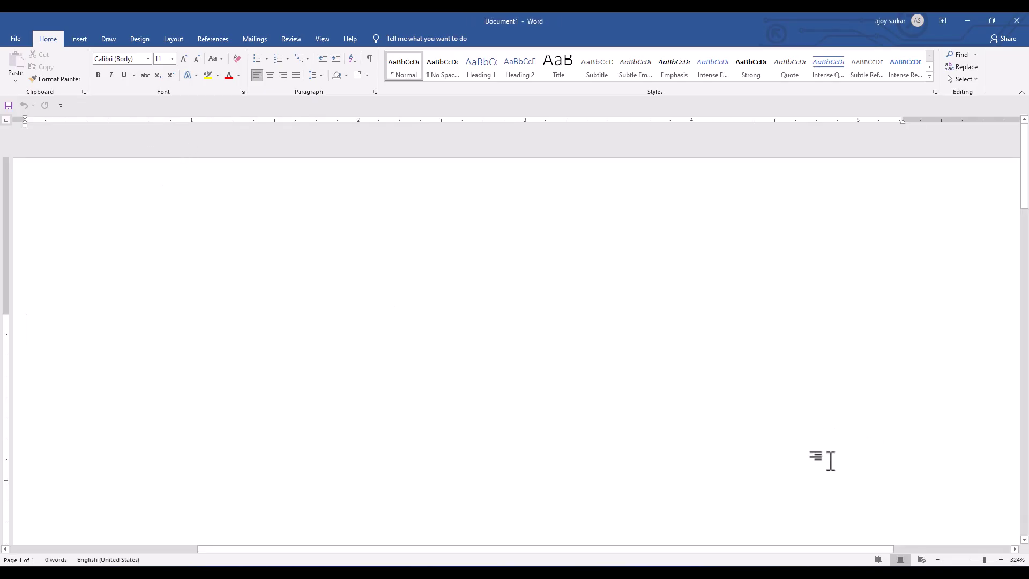
pyautogui.click(937, 560)
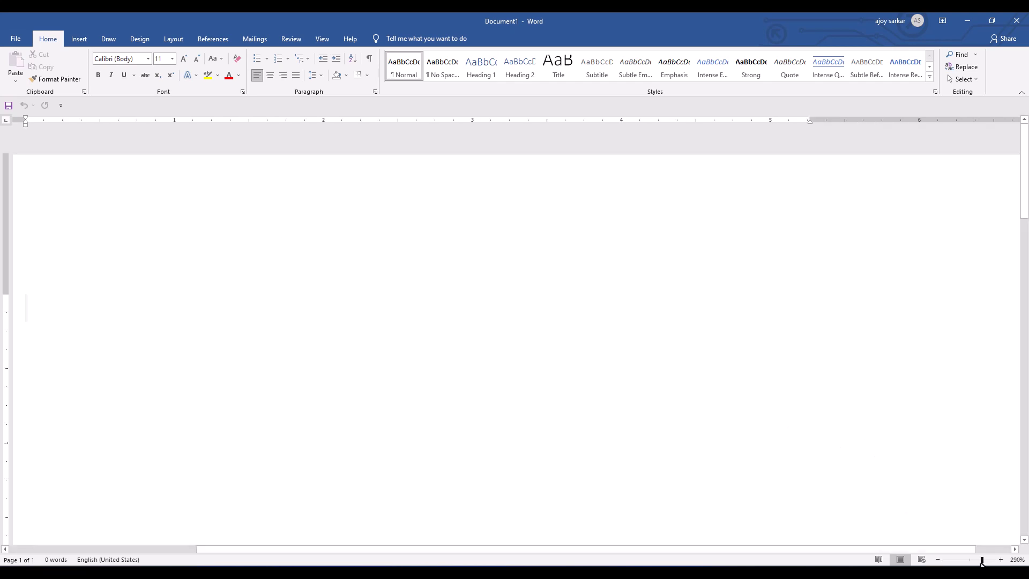
pyautogui.moveTo(982, 560); pyautogui.dragTo(970, 559)
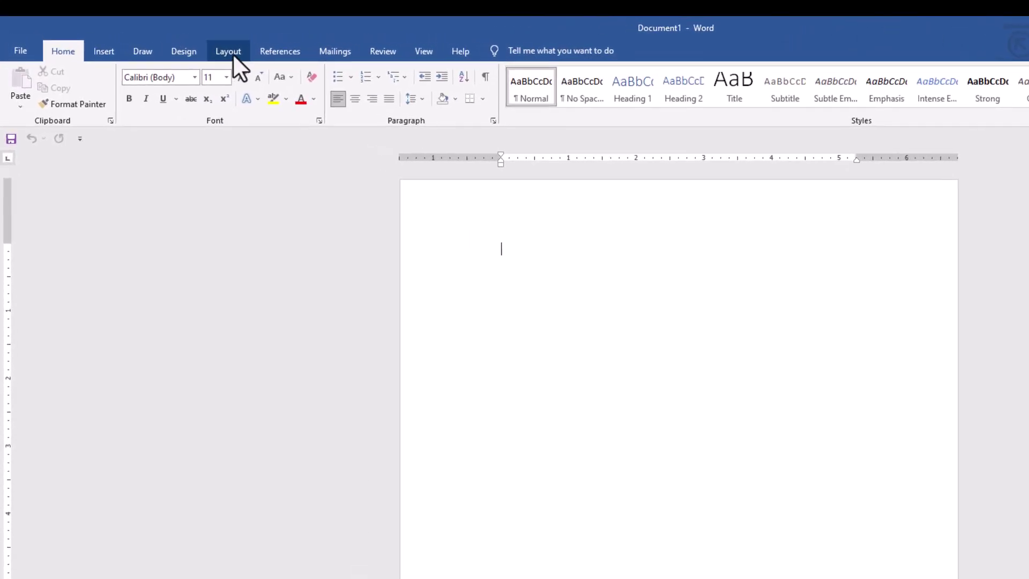
# Step: Apply the Narrow margin preset to the page
pyautogui.click(225, 53)
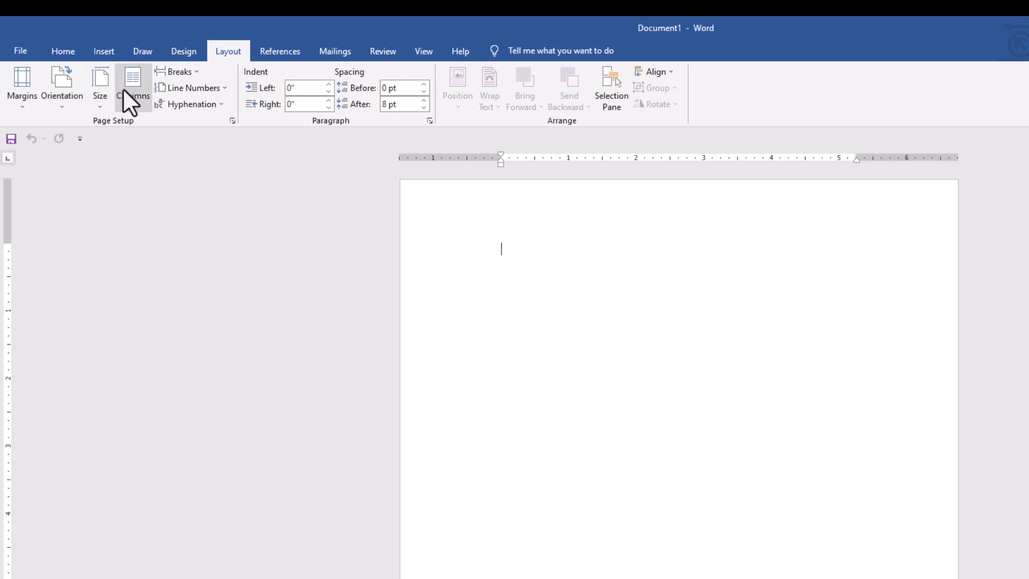
pyautogui.click(21, 104)
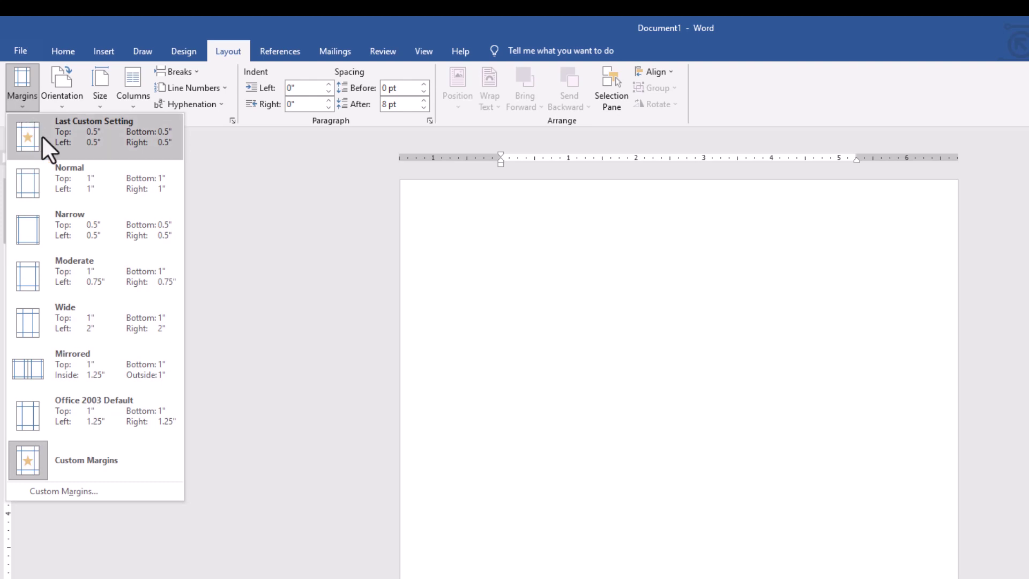
pyautogui.click(65, 228)
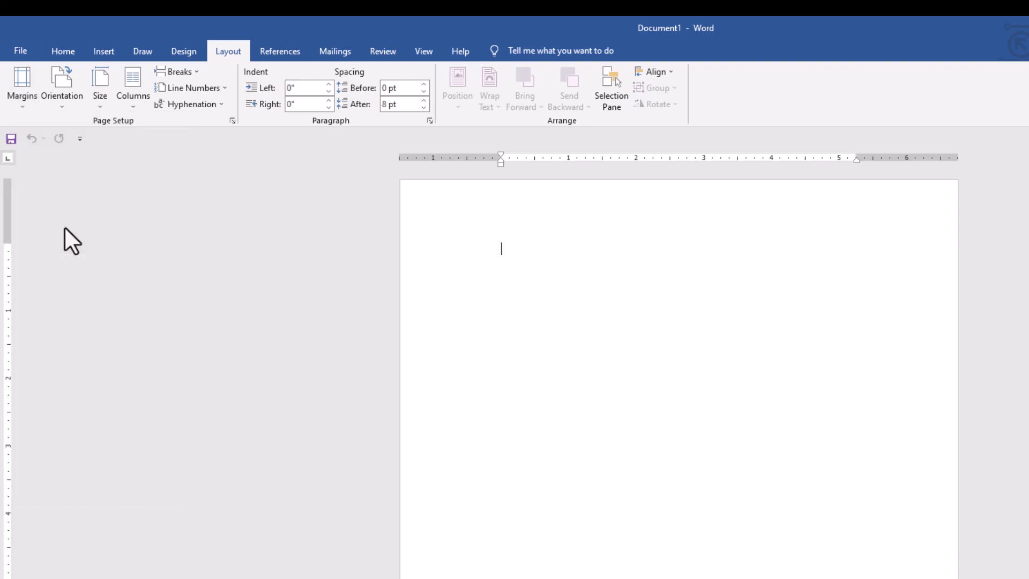
# Step: Set a custom paper size of 3.4 inches wide by 2.2 inches high
pyautogui.click(24, 108)
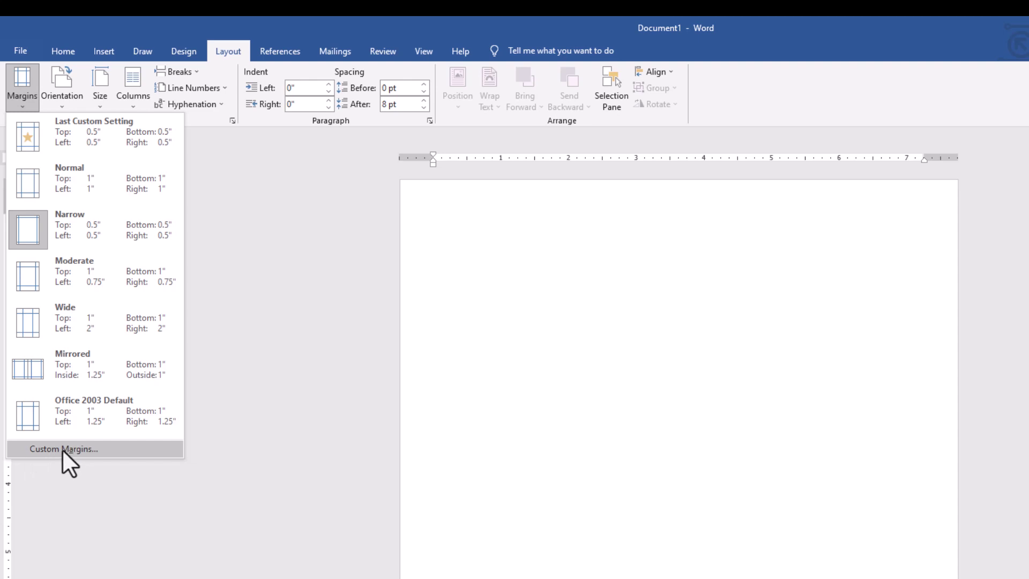
pyautogui.click(76, 449)
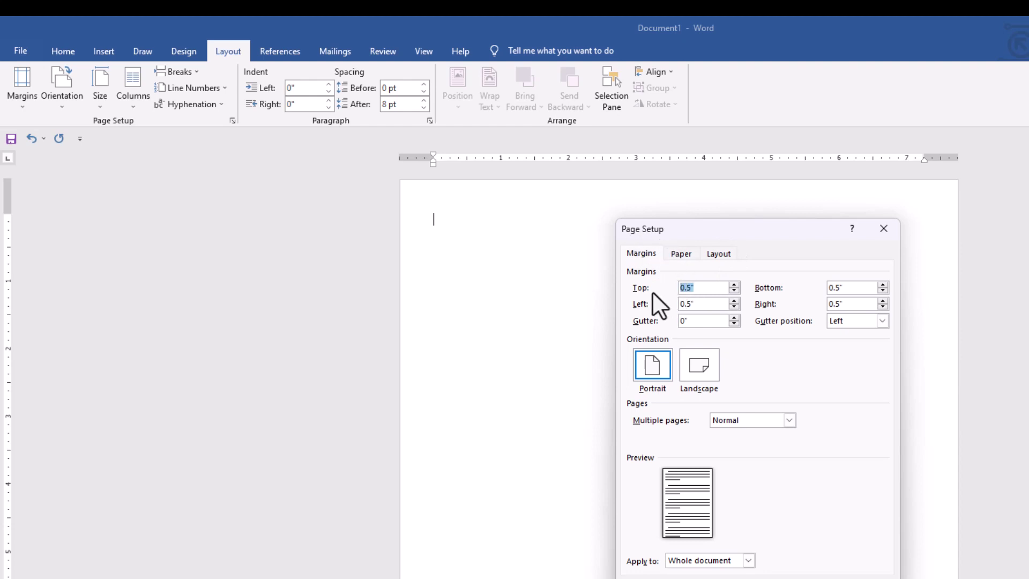
pyautogui.click(678, 254)
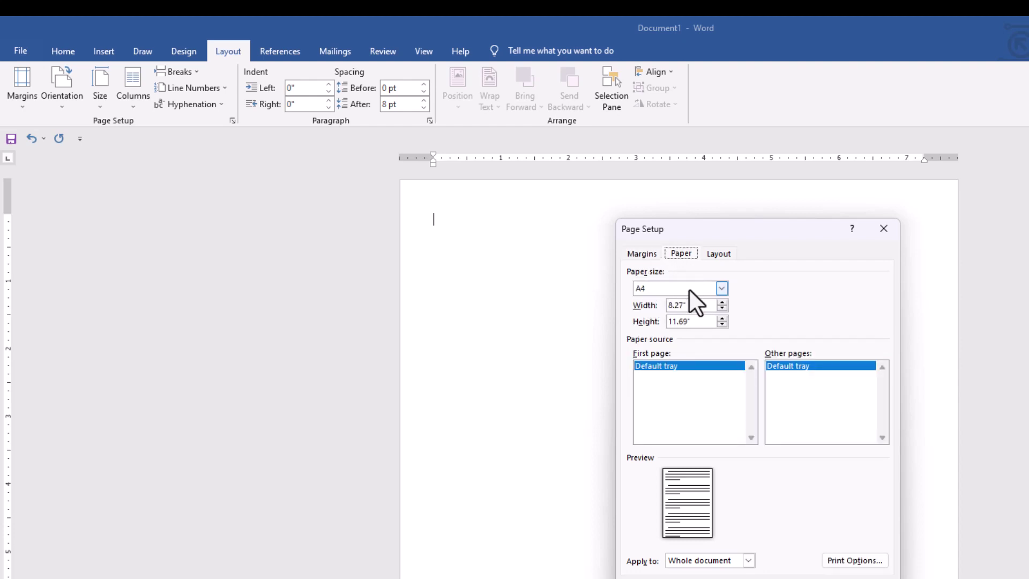
pyautogui.click(719, 290)
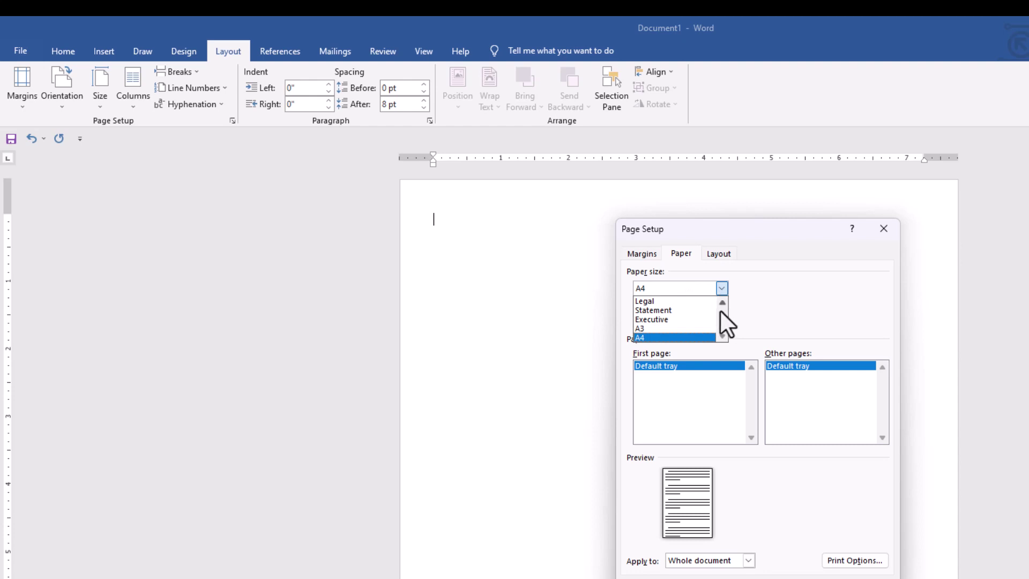
pyautogui.scroll(-2, 721, 314)
pyautogui.click(678, 336)
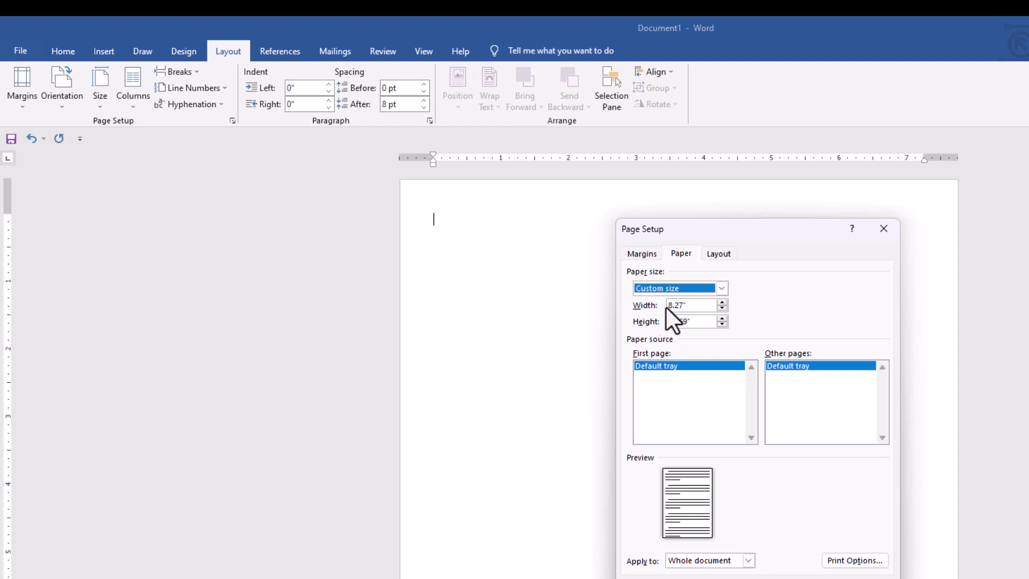
pyautogui.press('Tab')
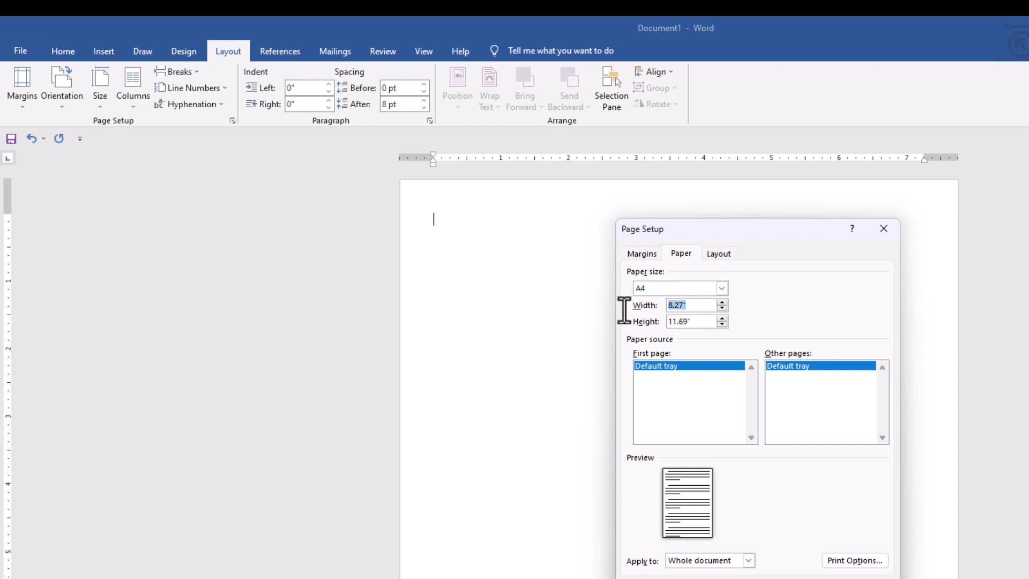
pyautogui.write('3.4')
pyautogui.press('Tab')
pyautogui.write('2')
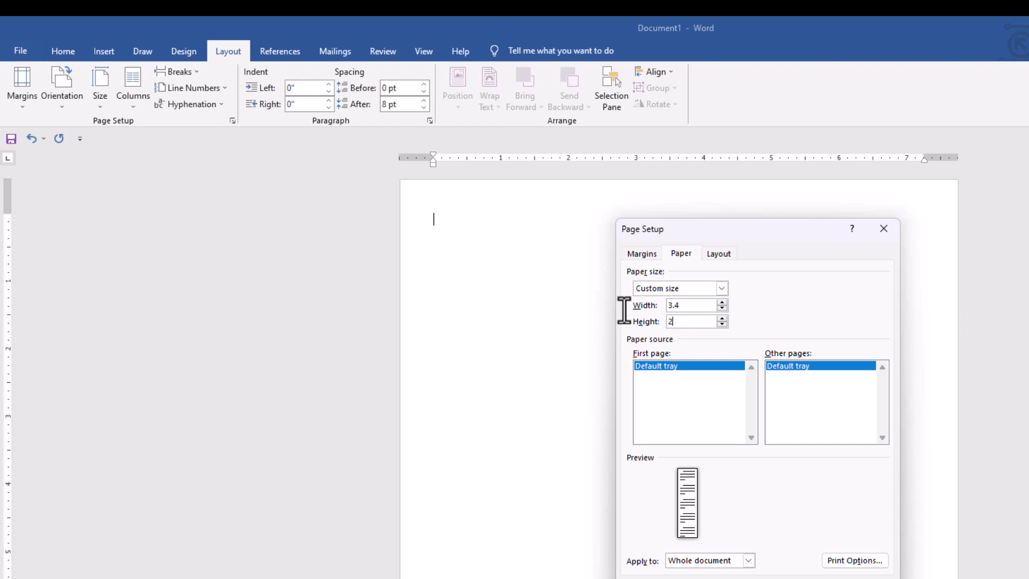
pyautogui.write('.2')
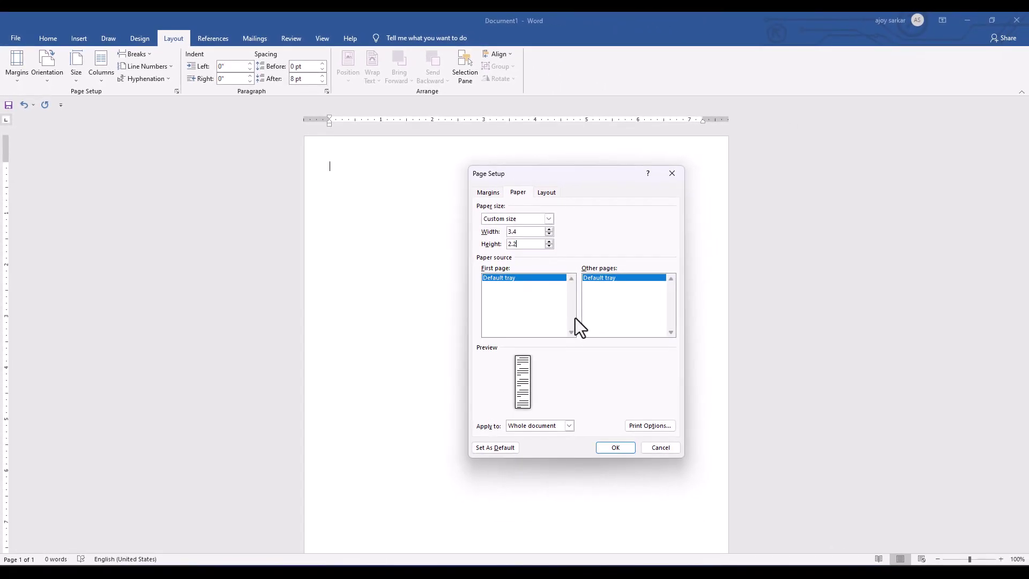
pyautogui.click(611, 448)
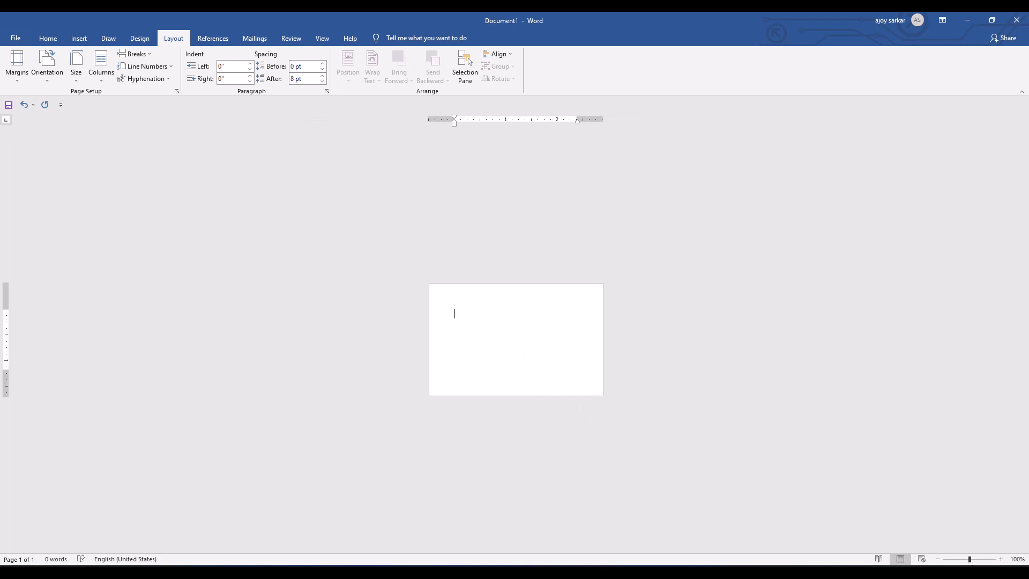
pyautogui.moveTo(970, 563); pyautogui.dragTo(987, 561)
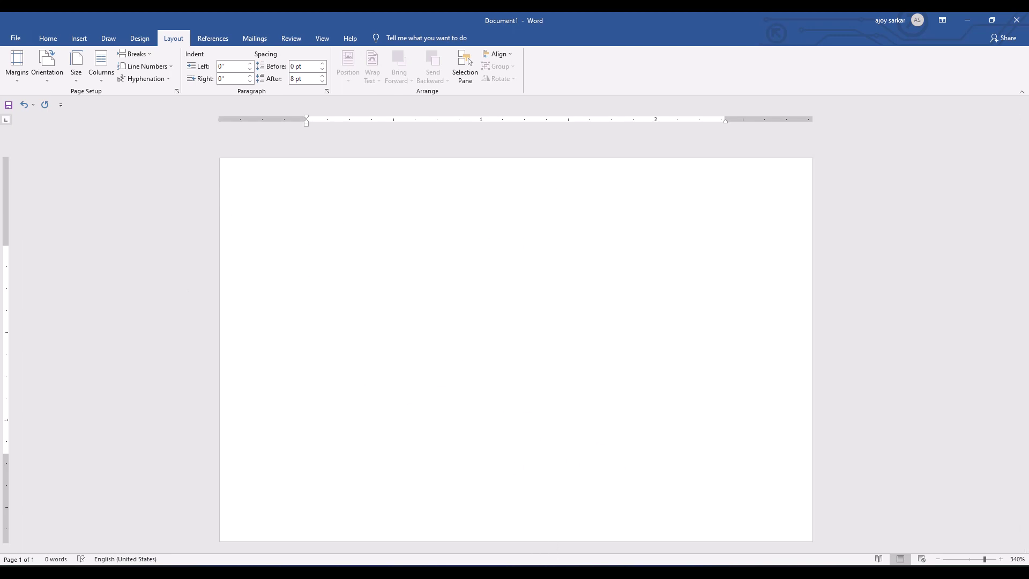
pyautogui.click(470, 551)
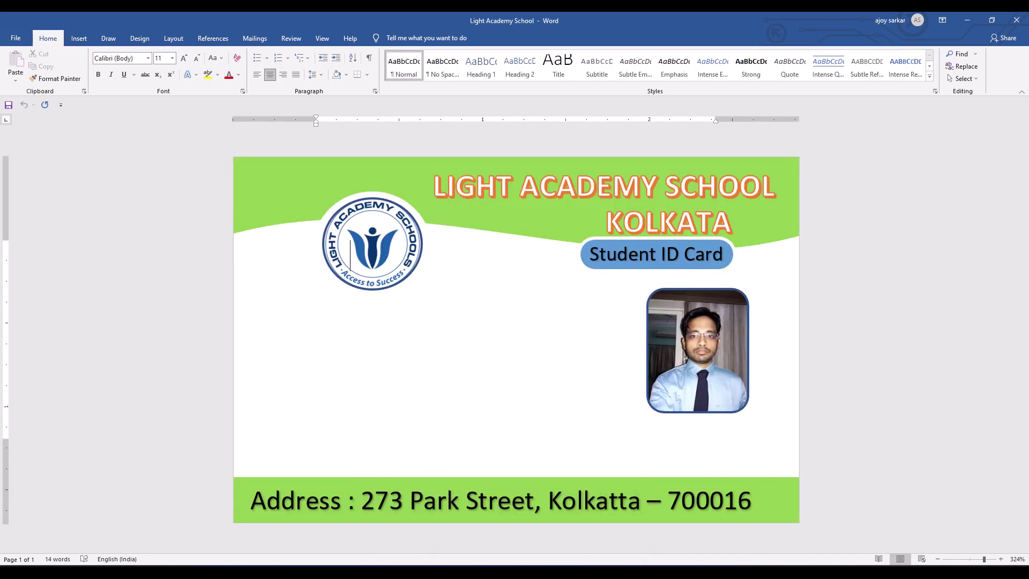
pyautogui.click(536, 550)
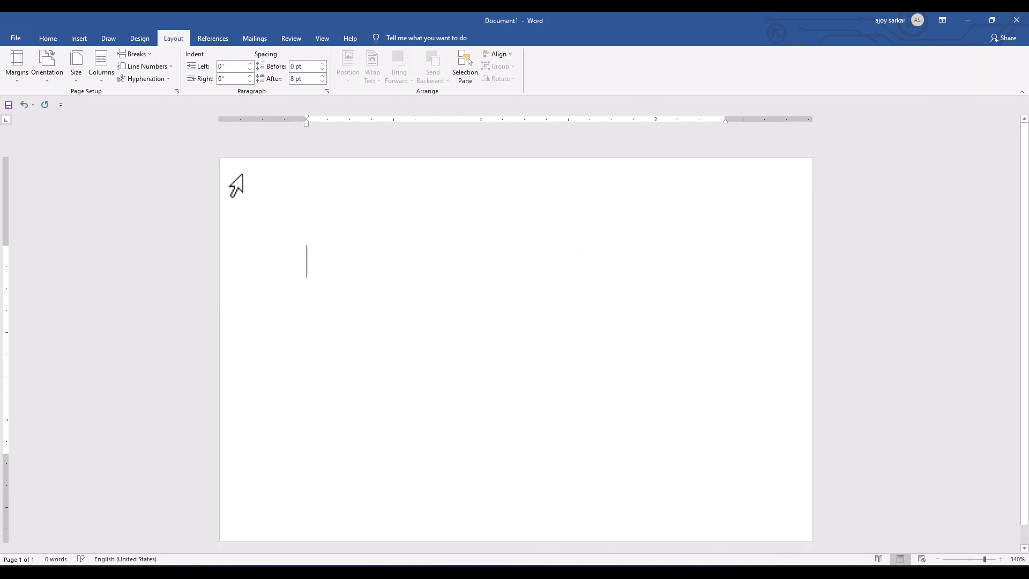
pyautogui.click(88, 44)
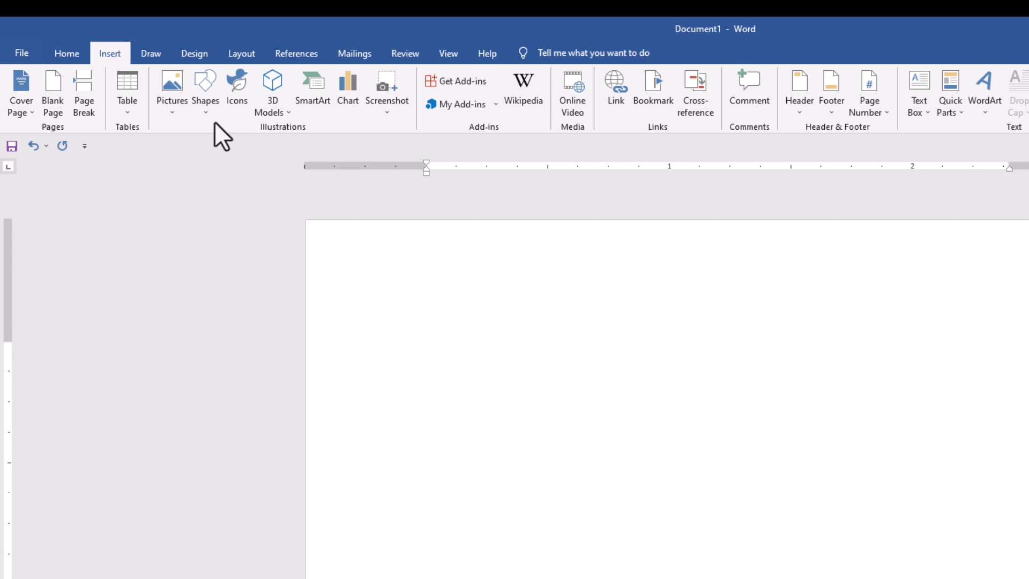
# Step: Draw a Wave shape across the page, align it with the top edge, and make it 0.66" tall
pyautogui.click(206, 111)
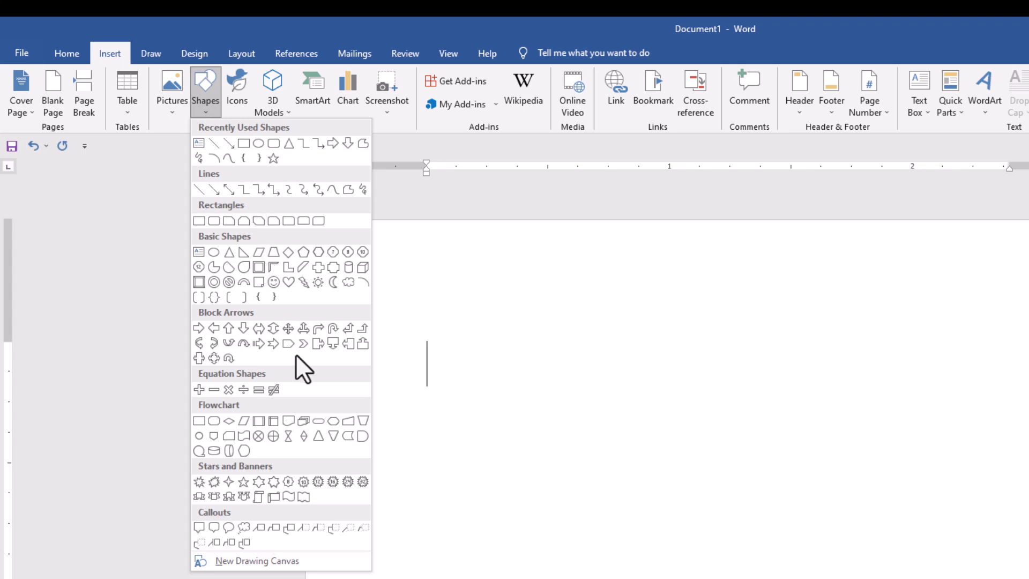
pyautogui.click(289, 498)
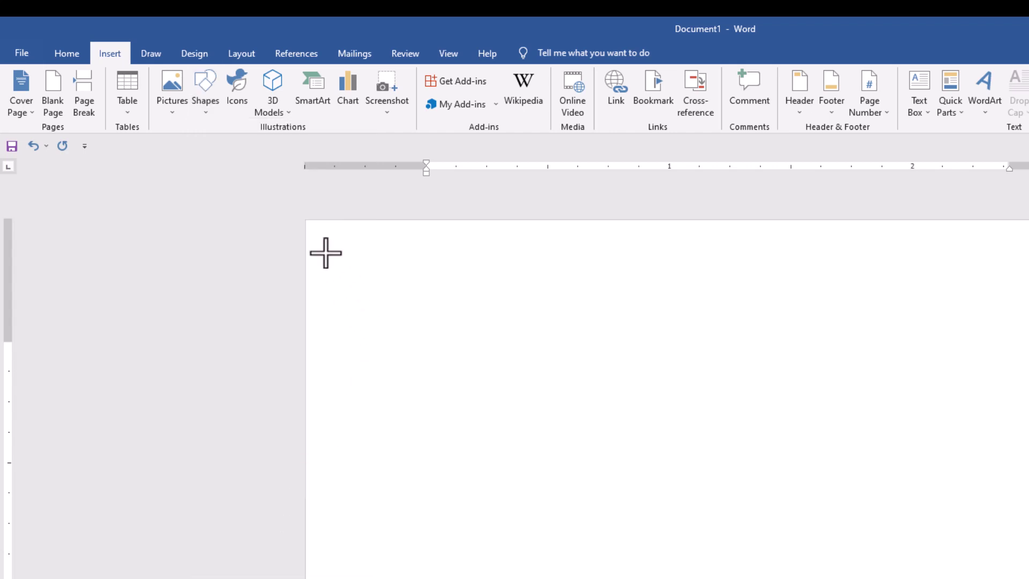
pyautogui.moveTo(314, 238)
pyautogui.mouseDown()
pyautogui.moveTo(755, 254)
pyautogui.moveTo(840, 275)
pyautogui.mouseUp()
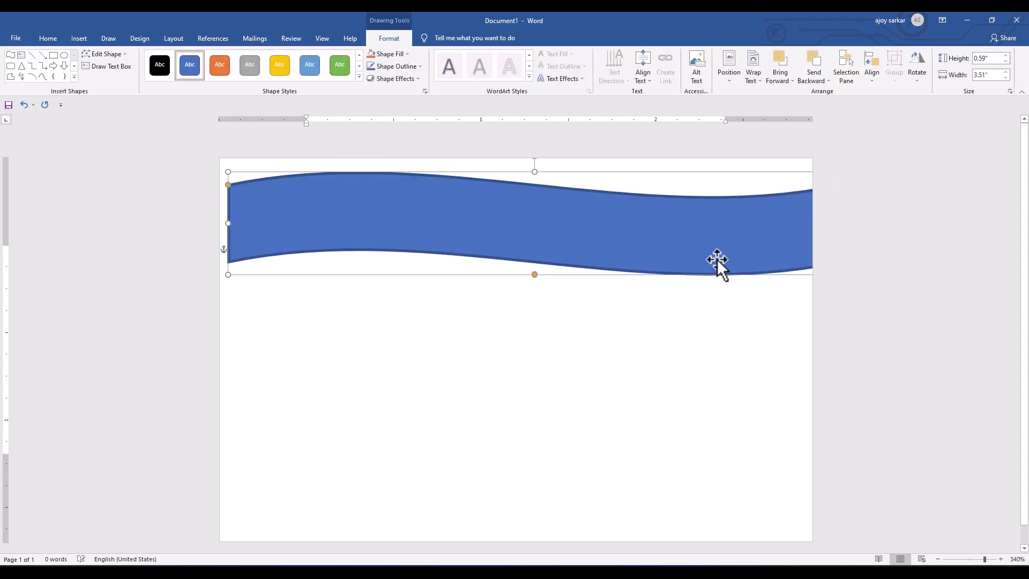
pyautogui.moveTo(528, 234)
pyautogui.mouseDown()
pyautogui.moveTo(510, 214)
pyautogui.moveTo(518, 191)
pyautogui.mouseUp()
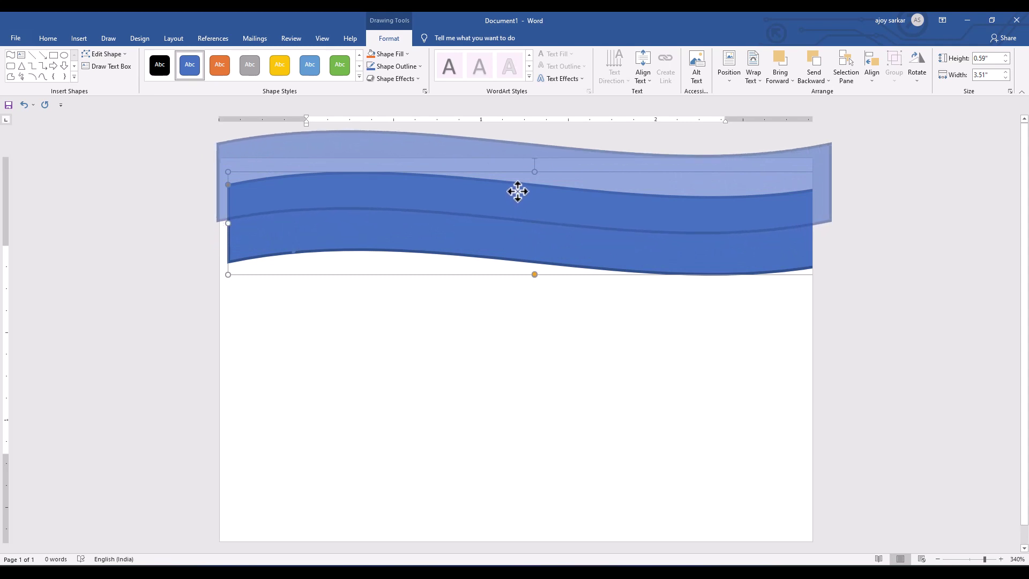
pyautogui.moveTo(518, 192); pyautogui.dragTo(518, 192)
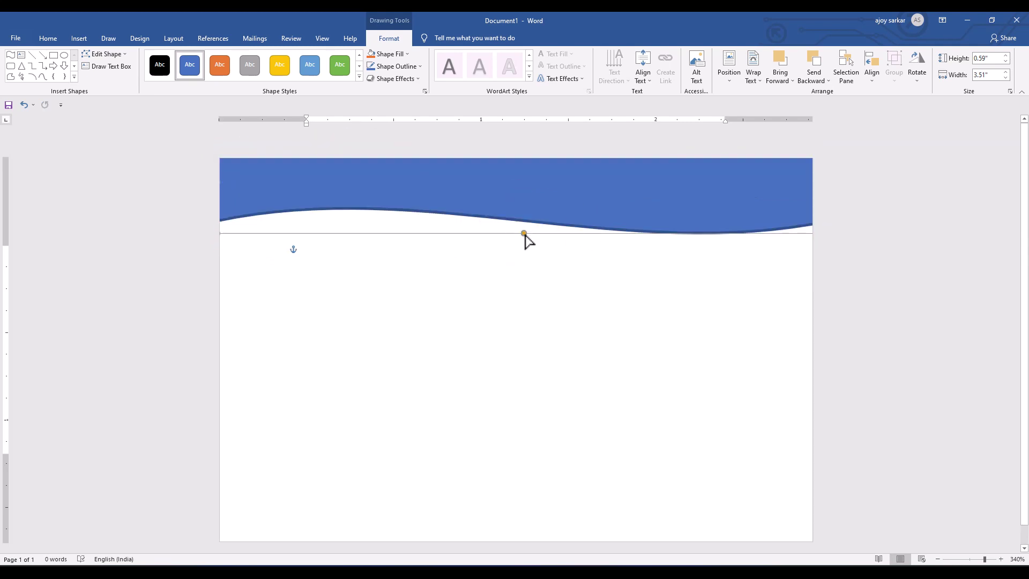
pyautogui.moveTo(524, 234); pyautogui.dragTo(520, 245)
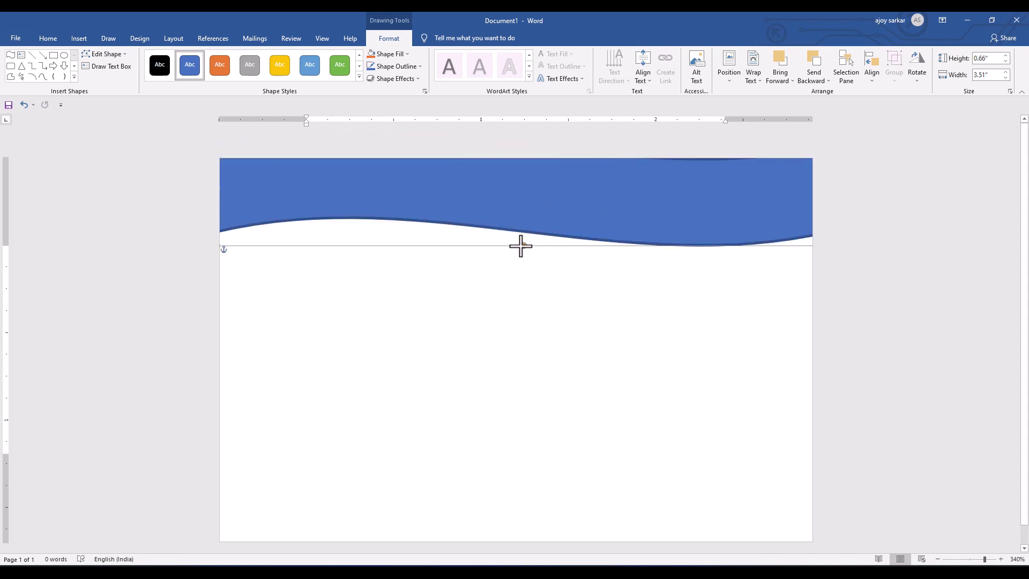
# Step: Draw a long rectangle and position it along the card's bottom edge
pyautogui.click(74, 77)
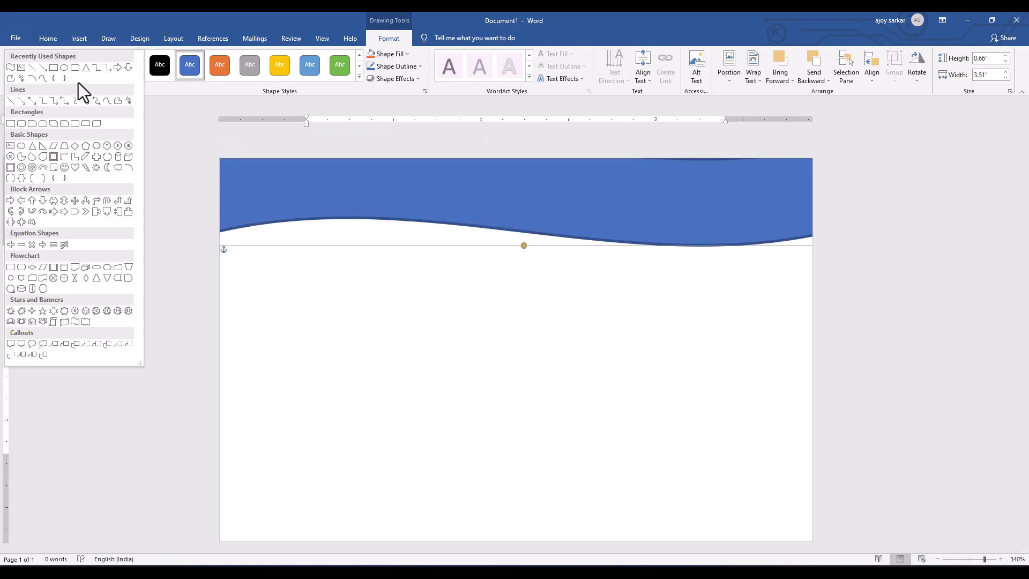
pyautogui.click(55, 68)
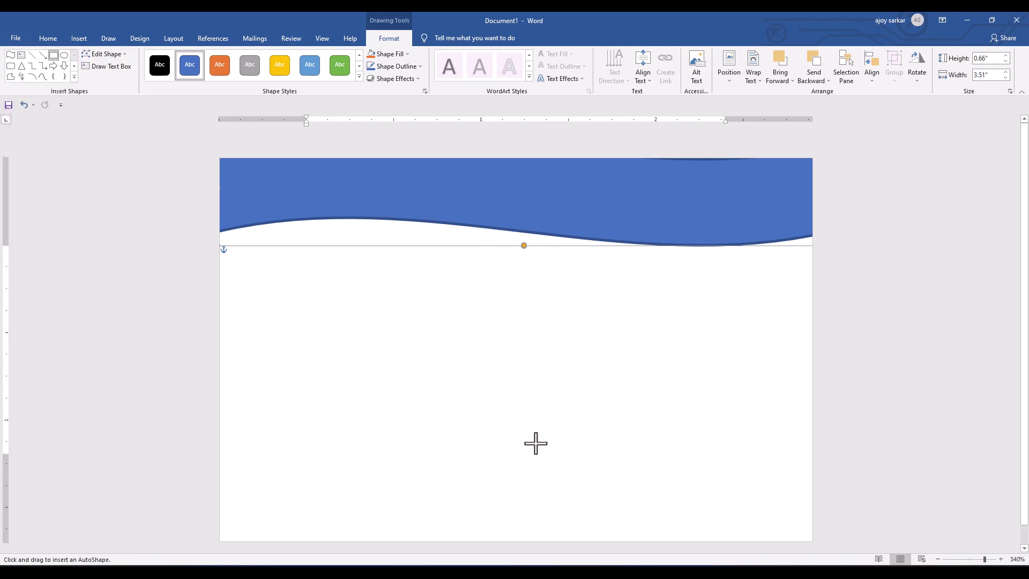
pyautogui.moveTo(230, 493); pyautogui.dragTo(832, 547)
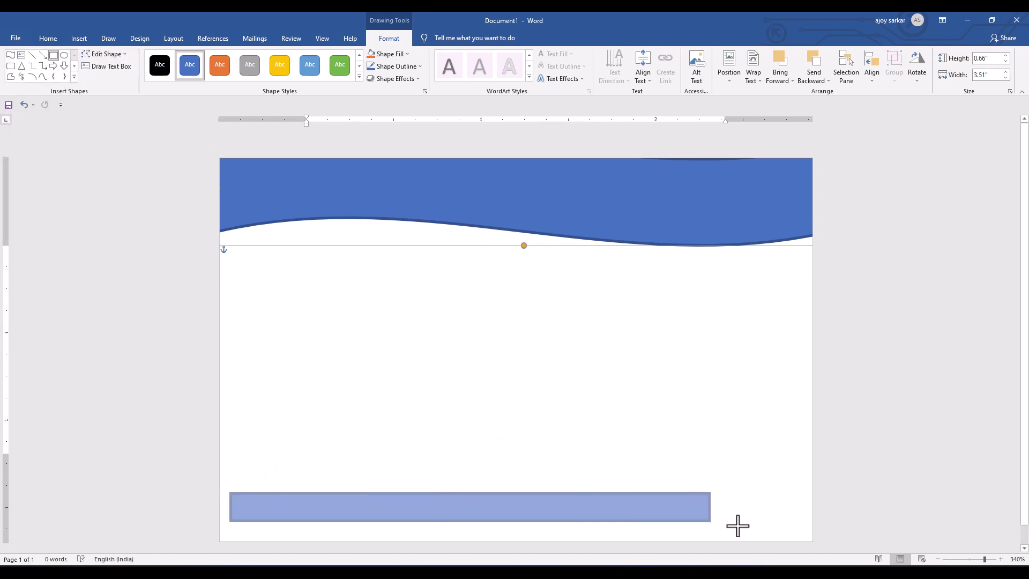
pyautogui.moveTo(561, 531); pyautogui.dragTo(526, 522)
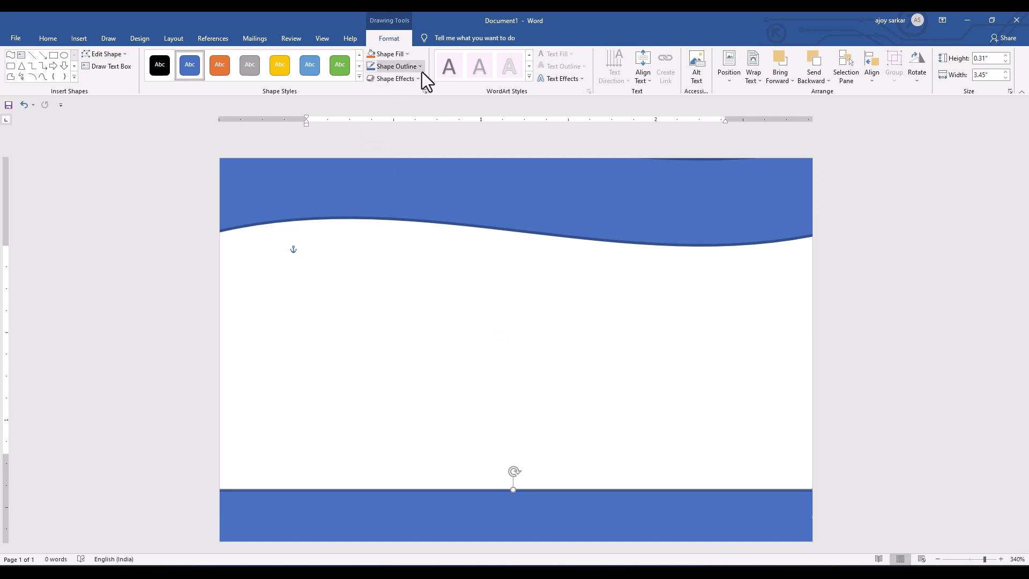
# Step: Fill the bottom banner and the top wave with Light Green
pyautogui.click(404, 55)
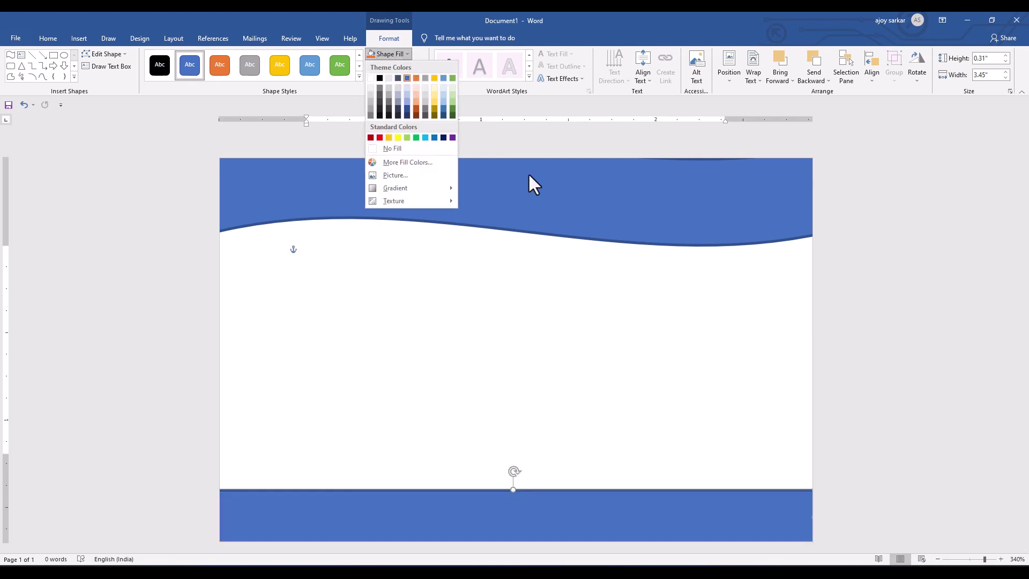
pyautogui.click(407, 138)
pyautogui.click(514, 196)
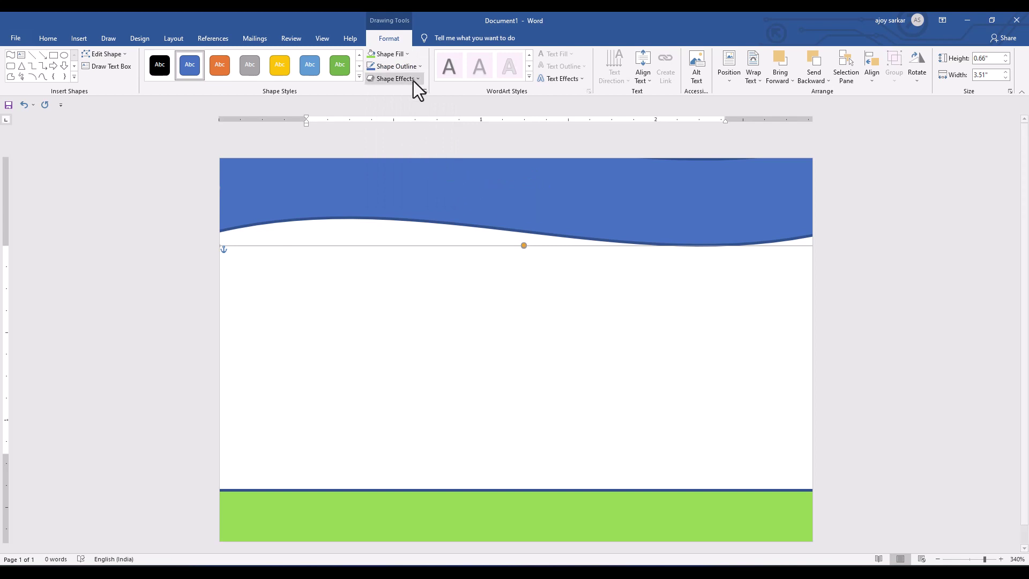
pyautogui.click(400, 54)
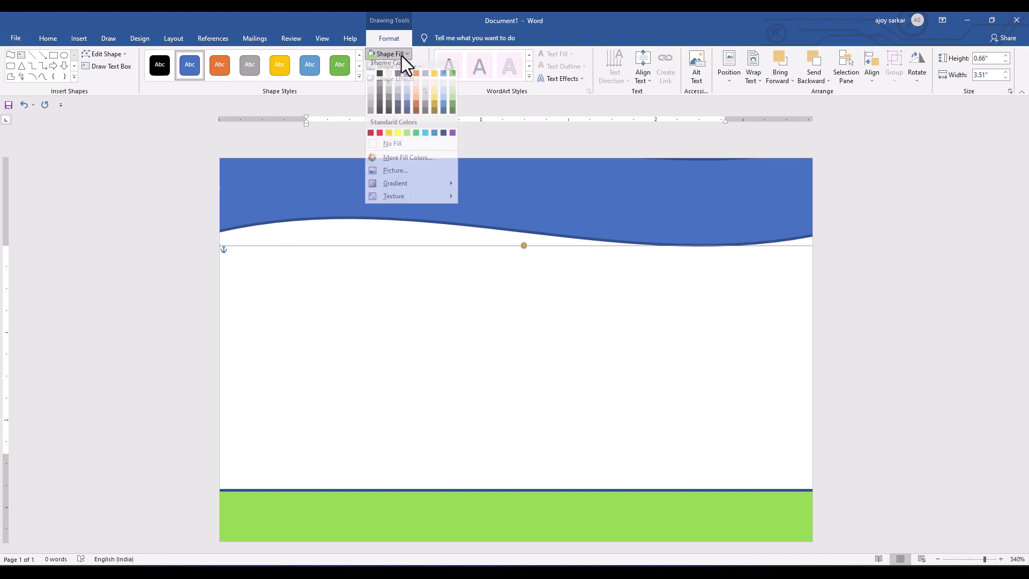
pyautogui.click(407, 138)
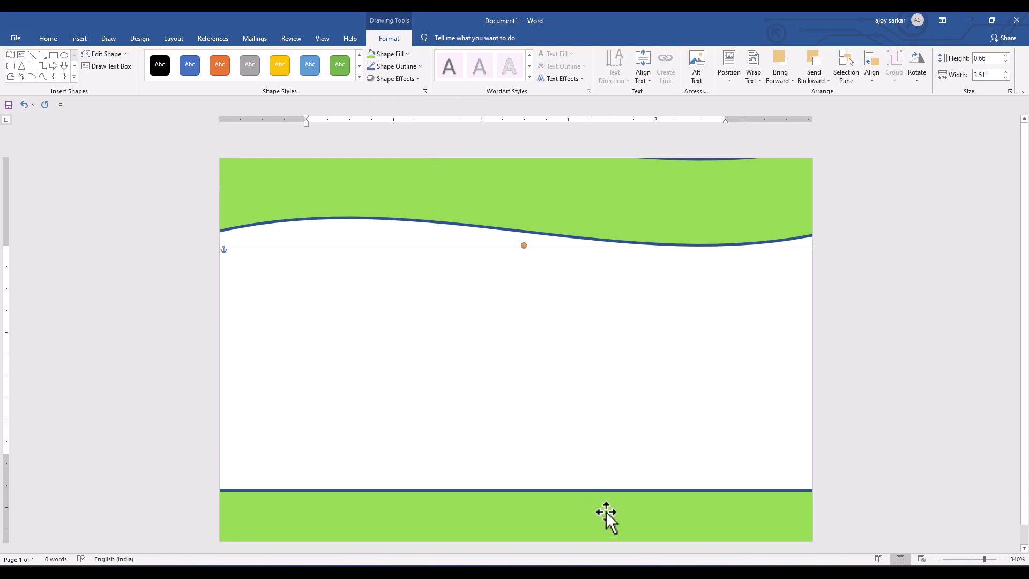
# Step: Fine-tune the top wave's vertical position with the arrow keys
pyautogui.press('Up')
pyautogui.press('Up')
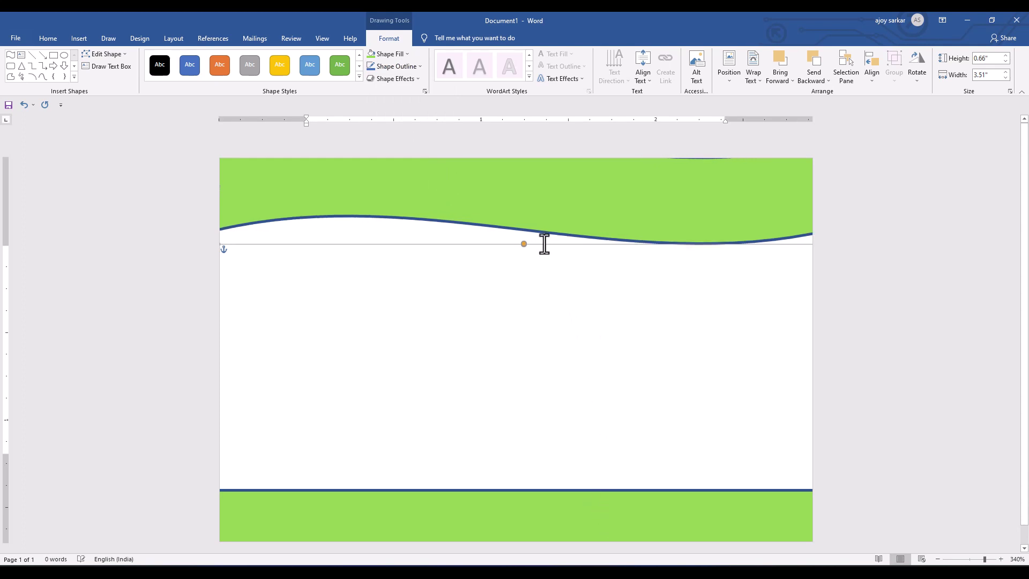
pyautogui.press('Up')
pyautogui.press('Down')
pyautogui.press('Down')
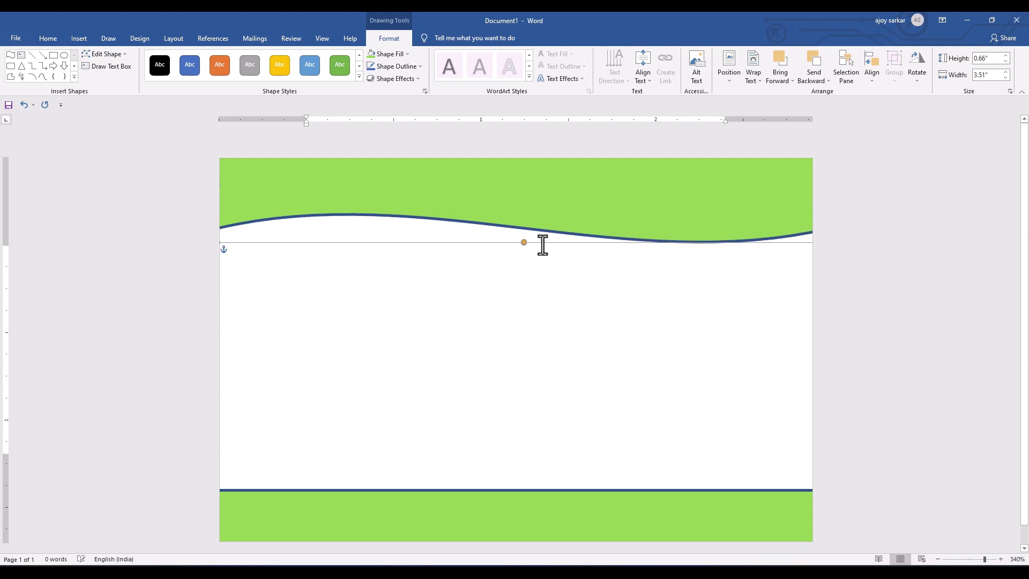
pyautogui.press('Down')
pyautogui.press('Down')
pyautogui.press('Down')
pyautogui.press('Up')
pyautogui.press('Up')
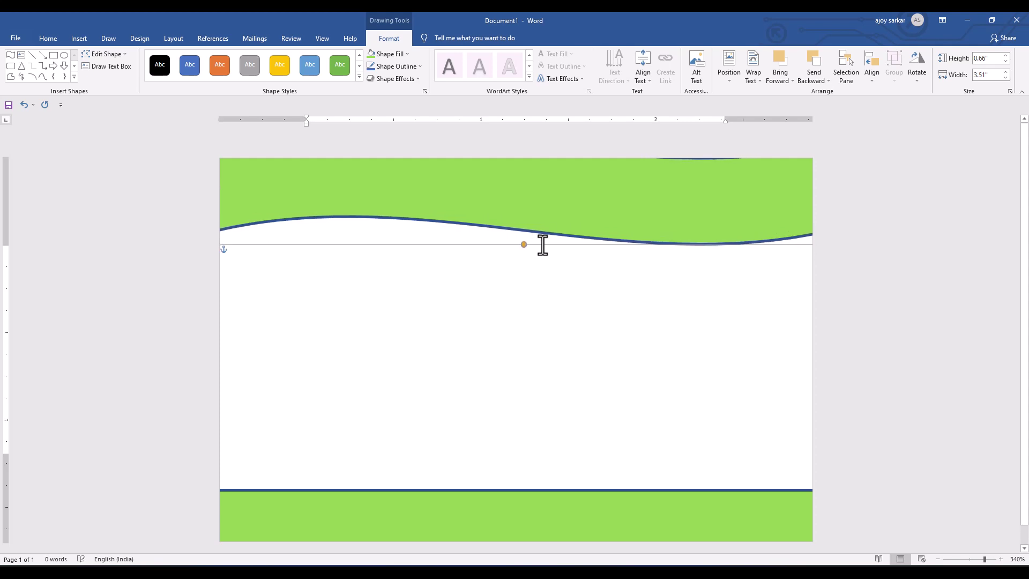
pyautogui.press('Down')
pyautogui.press('Up')
pyautogui.press('Up')
pyautogui.press('Down')
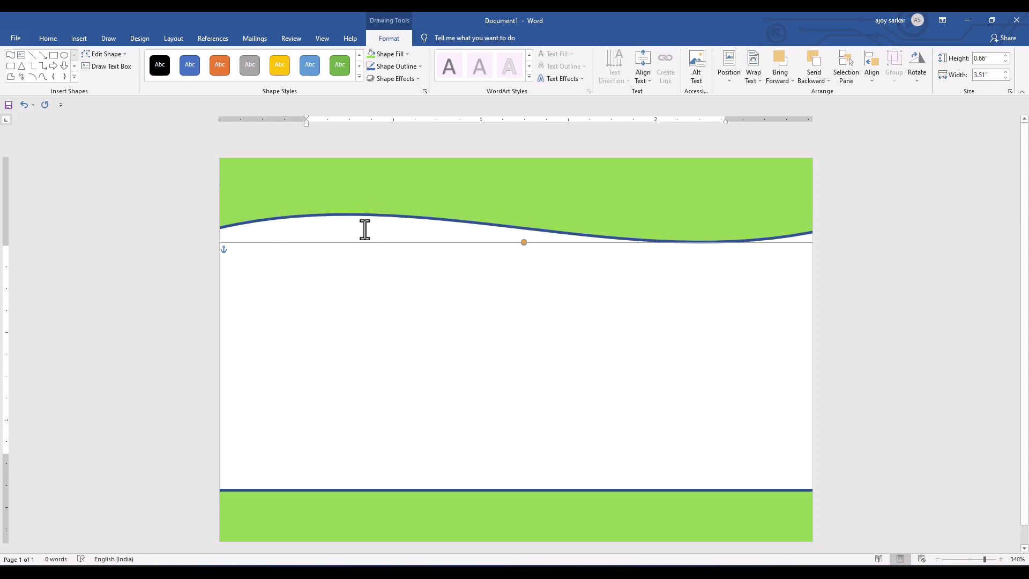
# Step: Draw a circle over the wave at the upper left, nudge it into place, and set No Fill
pyautogui.click(72, 77)
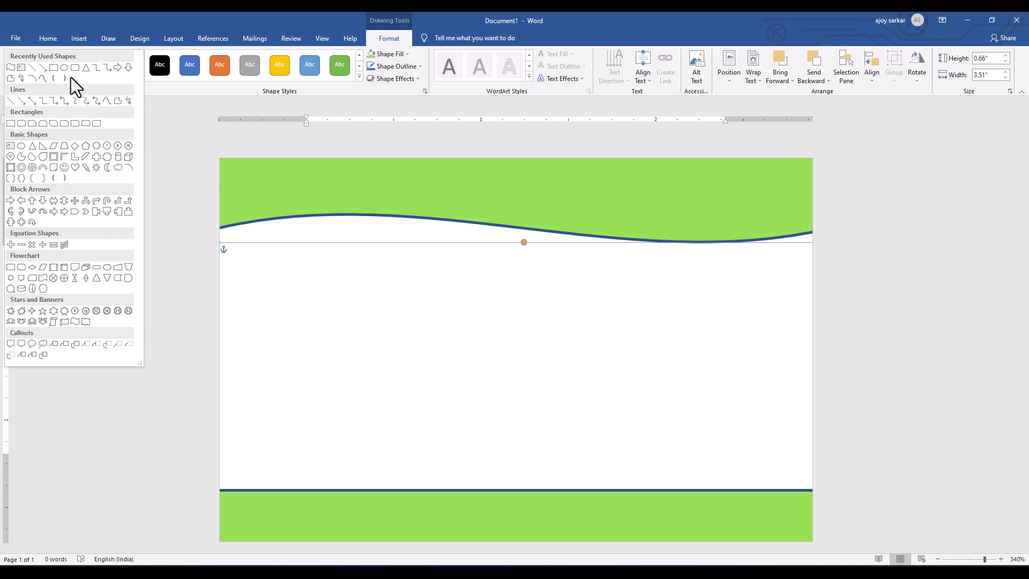
pyautogui.click(64, 68)
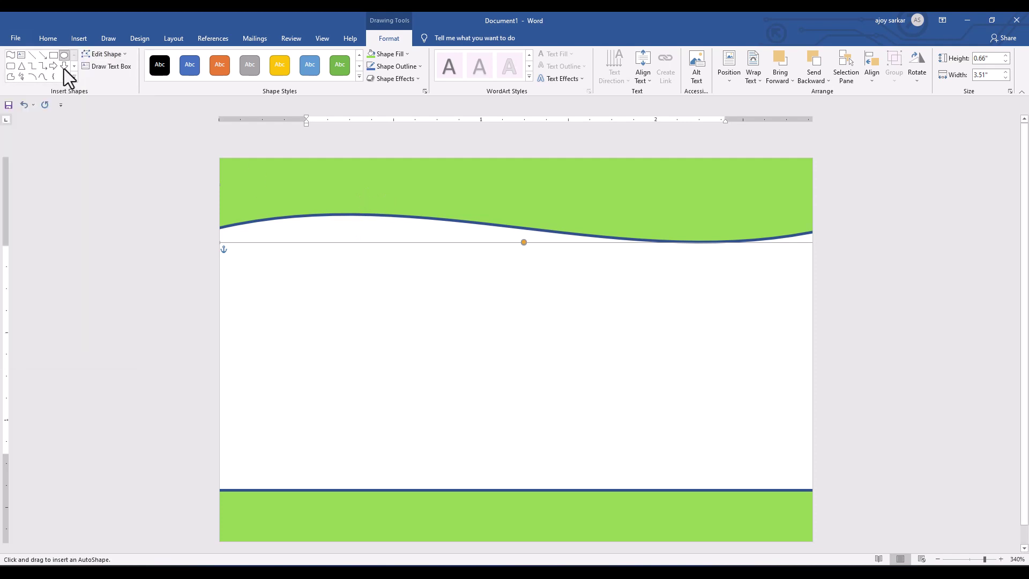
pyautogui.moveTo(313, 203); pyautogui.dragTo(415, 301)
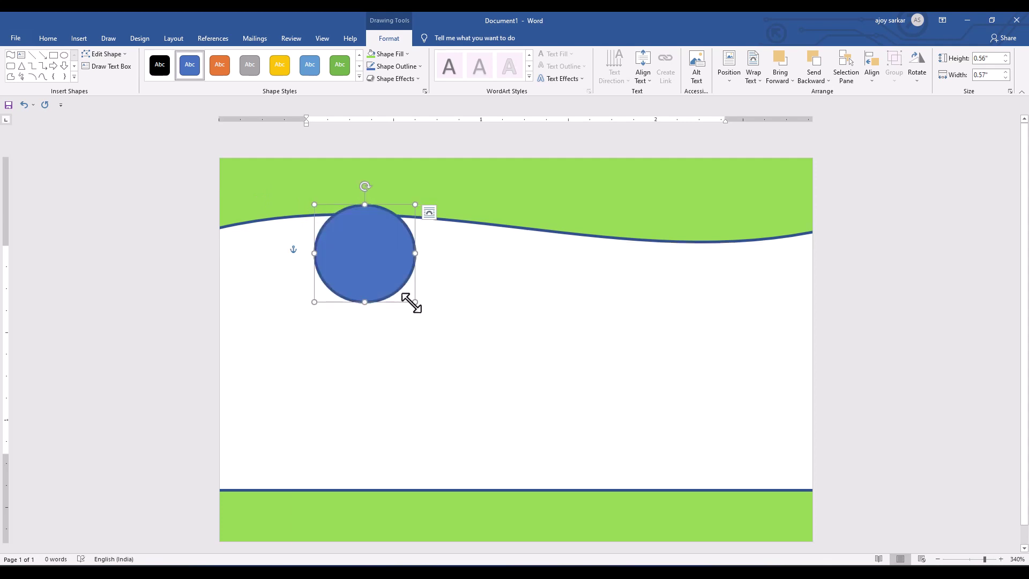
pyautogui.press('Up')
pyautogui.press('Up')
pyautogui.press('Left')
pyautogui.press('Left')
pyautogui.press('Left')
pyautogui.press('Left')
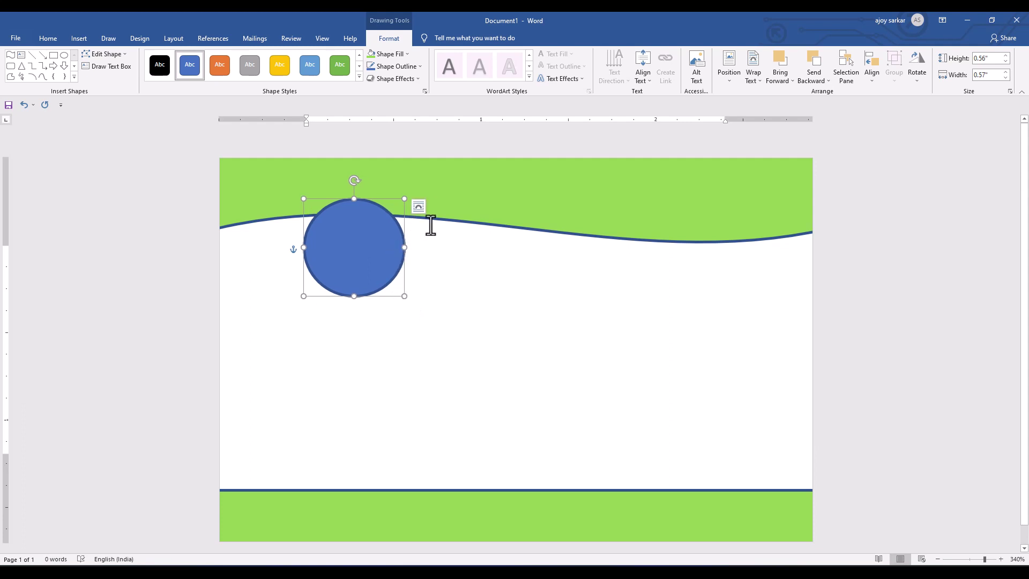
pyautogui.click(391, 54)
pyautogui.click(389, 149)
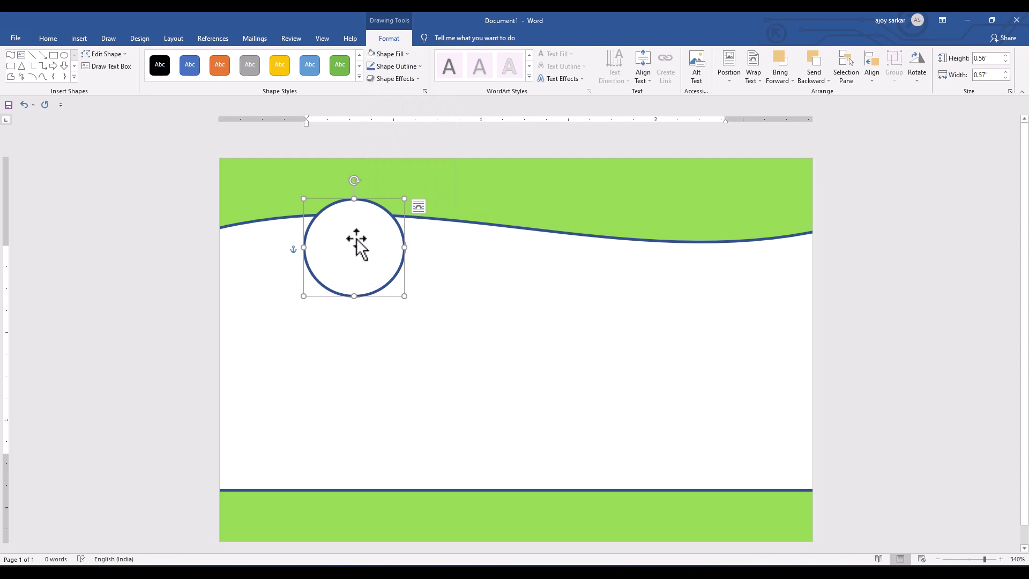
# Step: Set the circle's fill to Picture or texture fill in Format Shape
pyautogui.rightClick(364, 275)
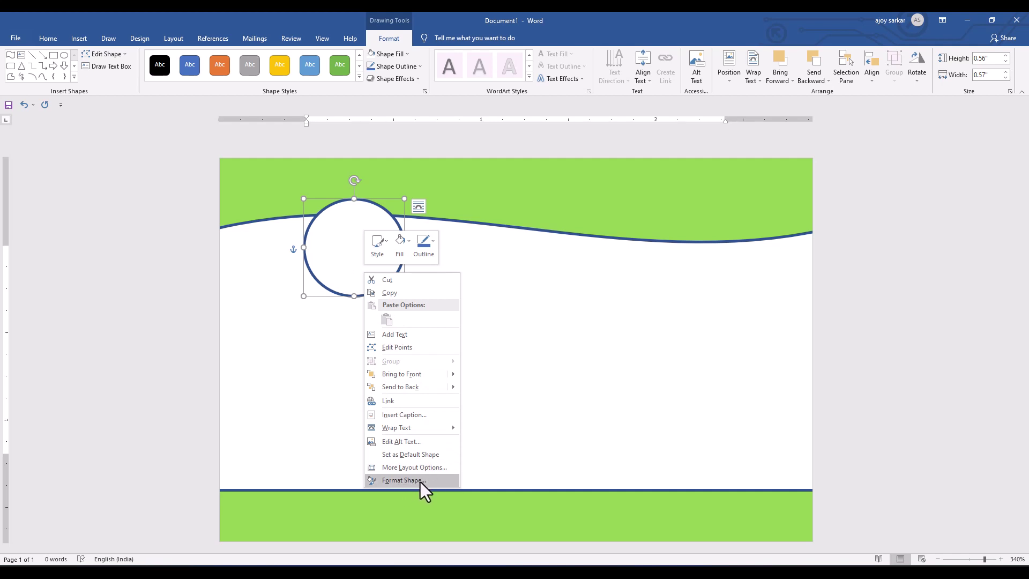
pyautogui.click(402, 480)
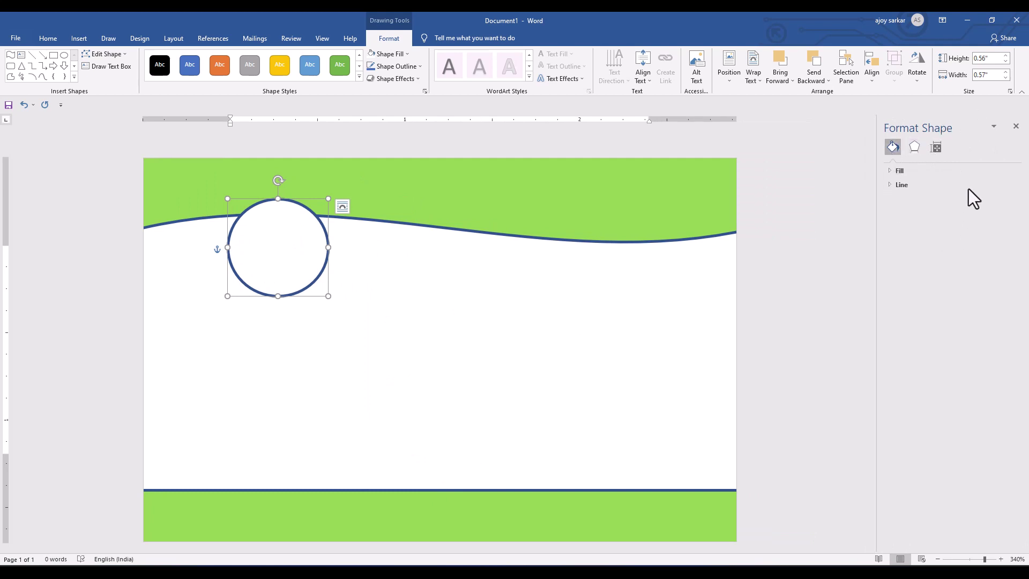
pyautogui.click(892, 172)
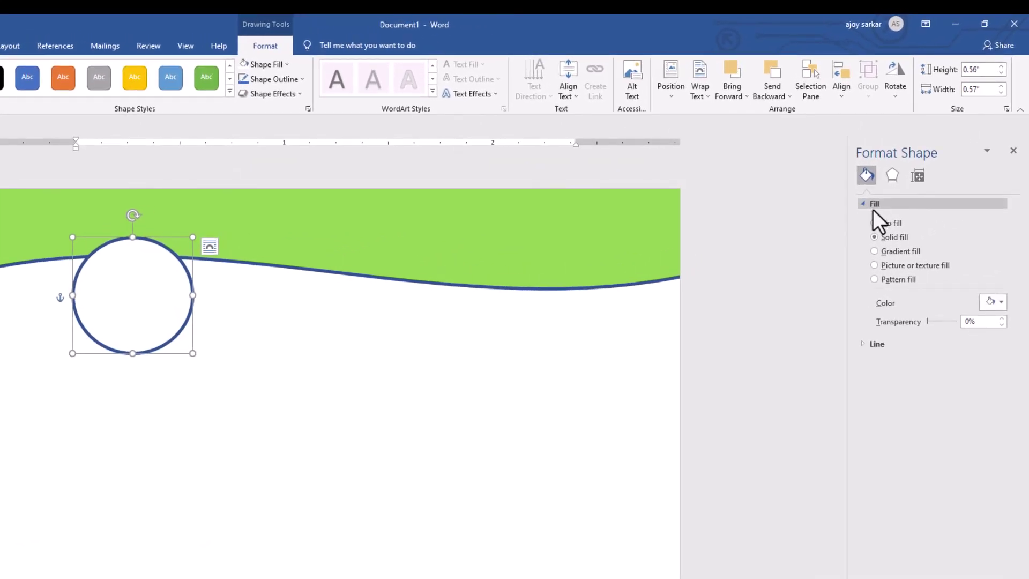
pyautogui.click(915, 265)
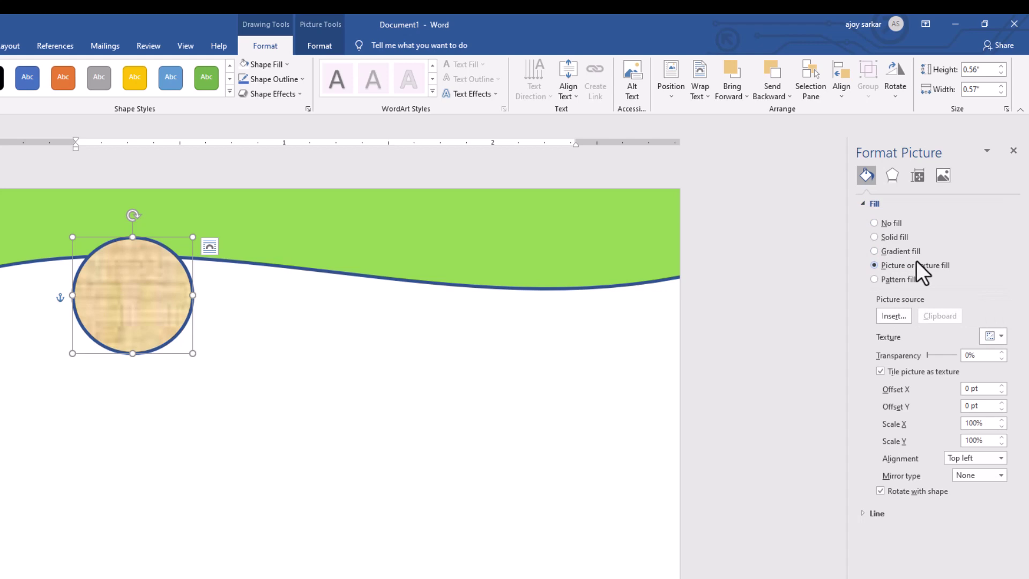
pyautogui.click(892, 315)
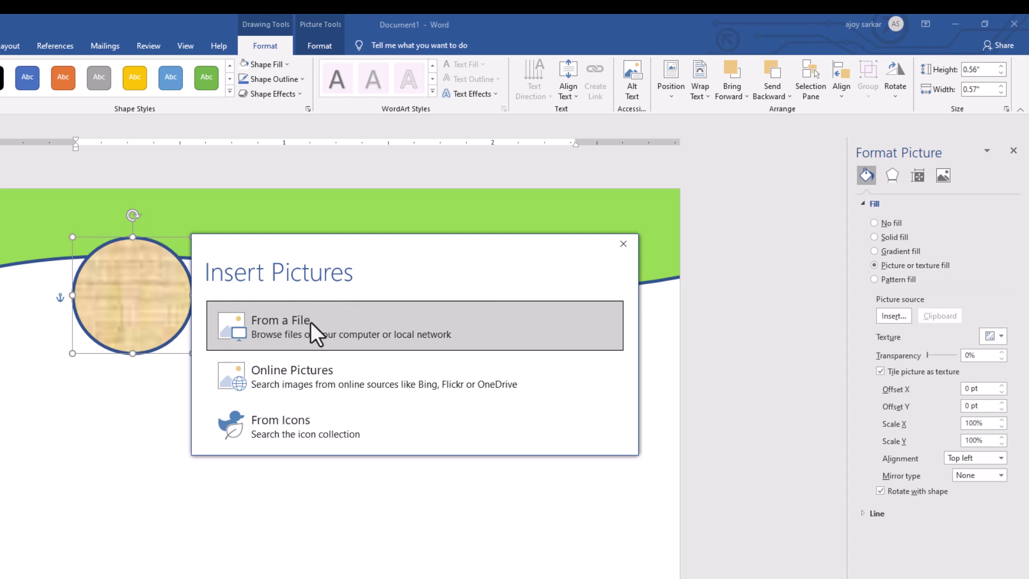
# Step: Insert the Logo 02 image from a file as the circle's picture fill
pyautogui.click(311, 321)
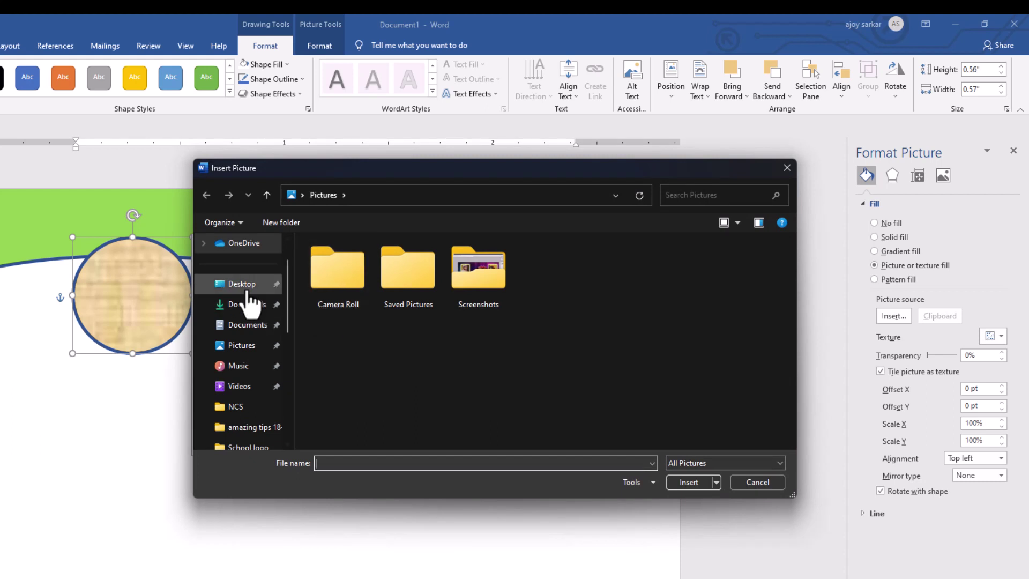
pyautogui.click(242, 285)
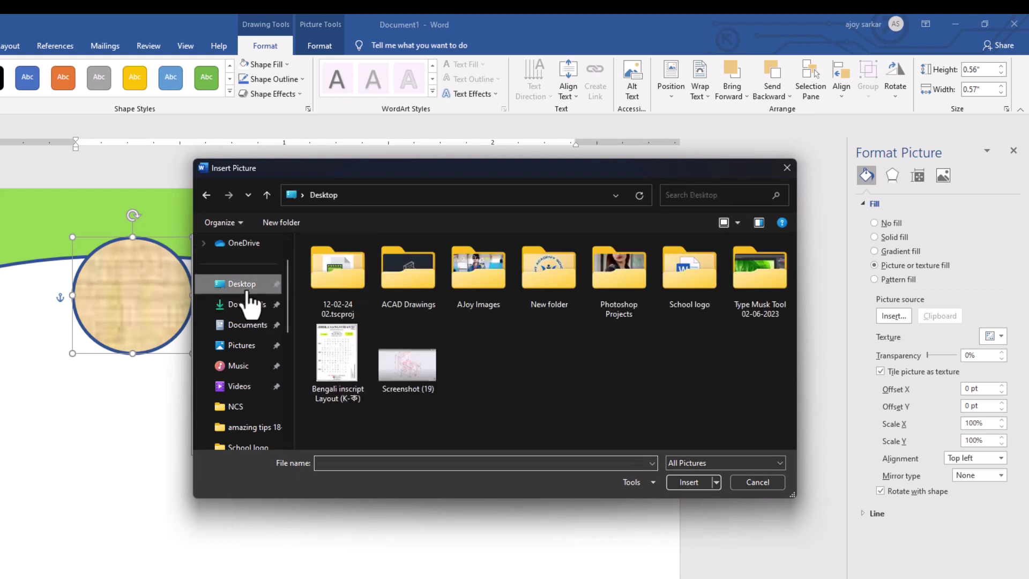
pyautogui.doubleClick(679, 287)
pyautogui.click(206, 195)
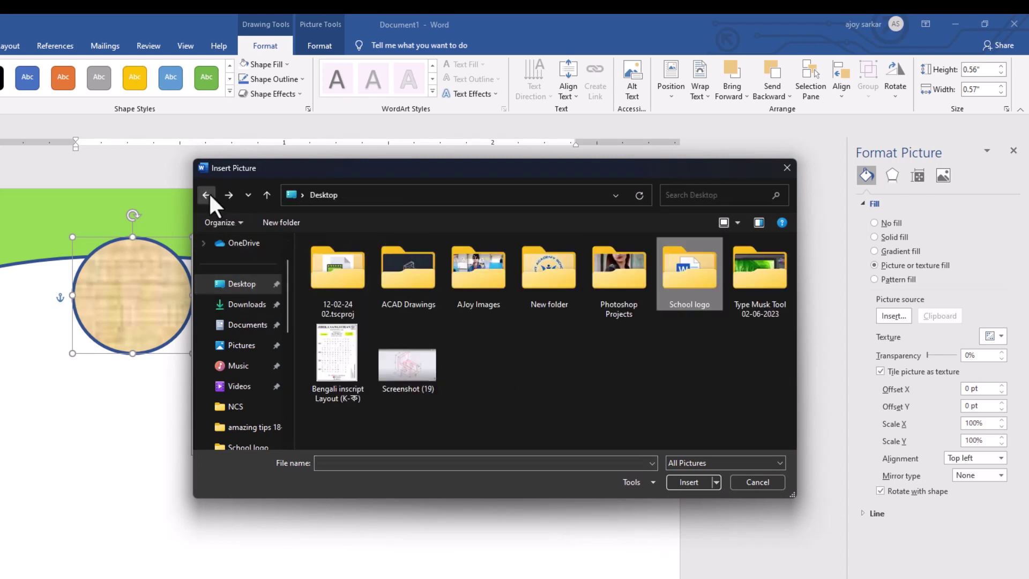
pyautogui.doubleClick(534, 286)
pyautogui.click(439, 294)
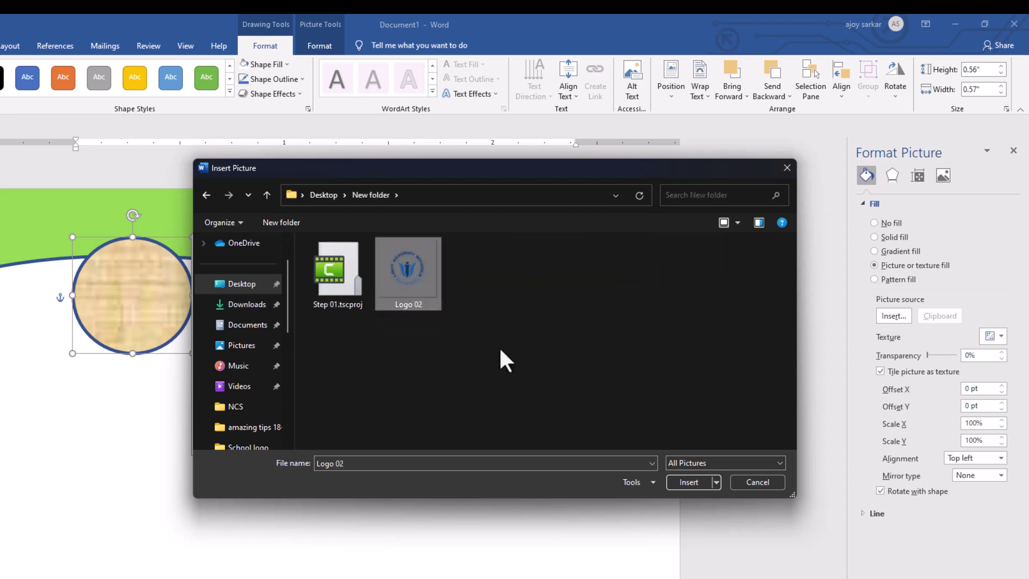
pyautogui.click(686, 482)
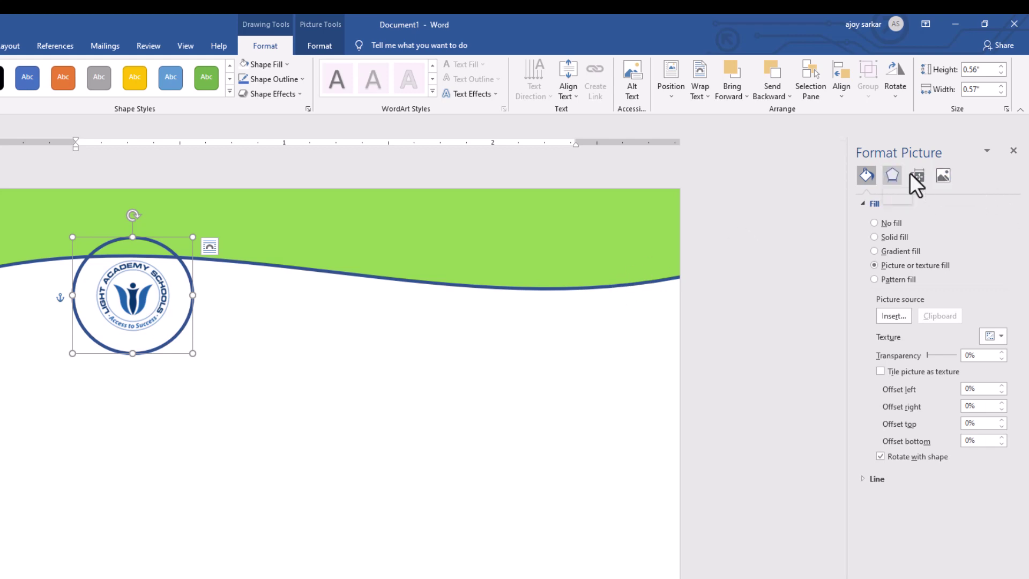
# Step: Resize the logo picture to 0.7" by 0.7" in the crop settings, then check the finished card
pyautogui.click(946, 175)
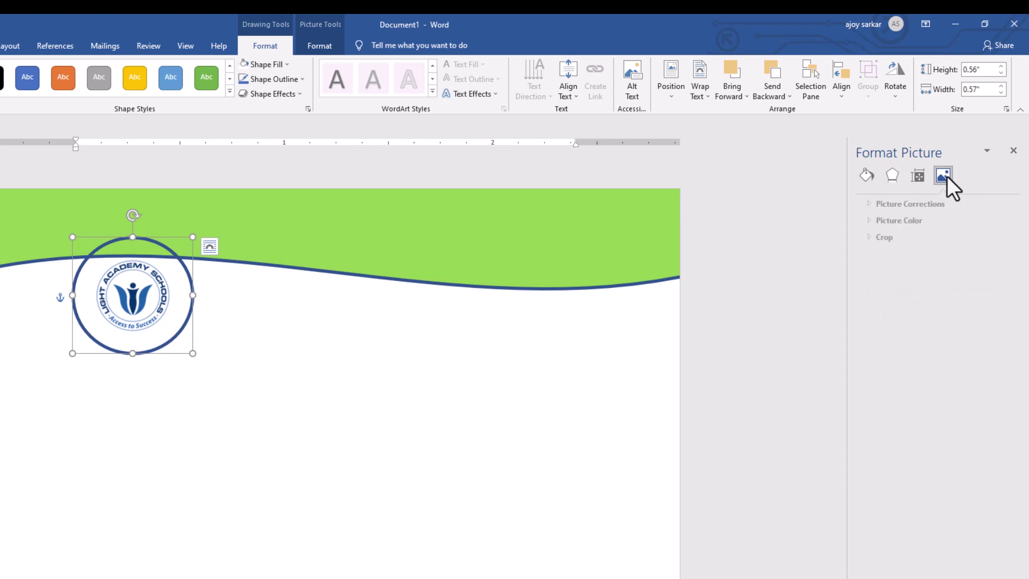
pyautogui.click(863, 239)
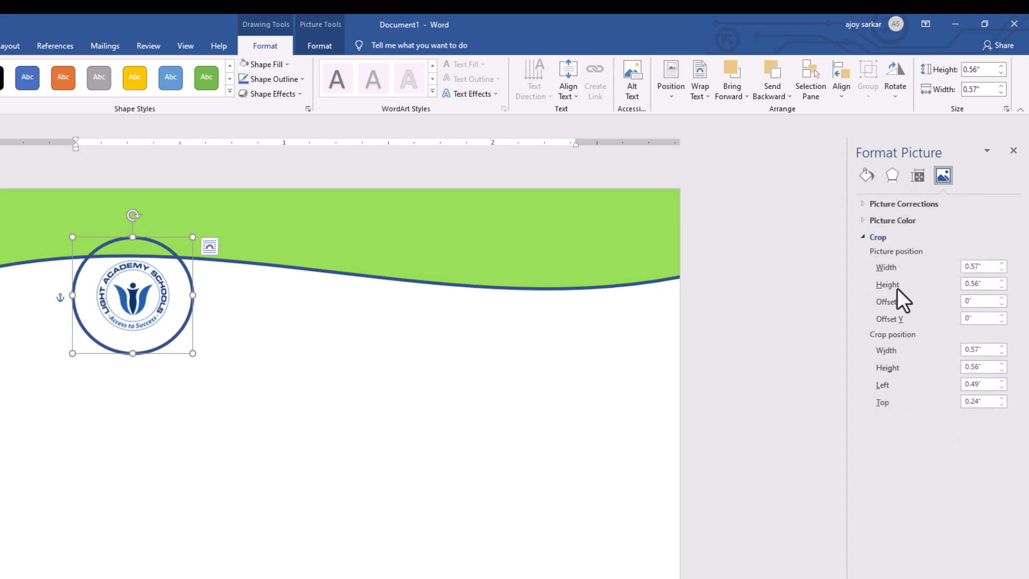
pyautogui.click(1001, 263)
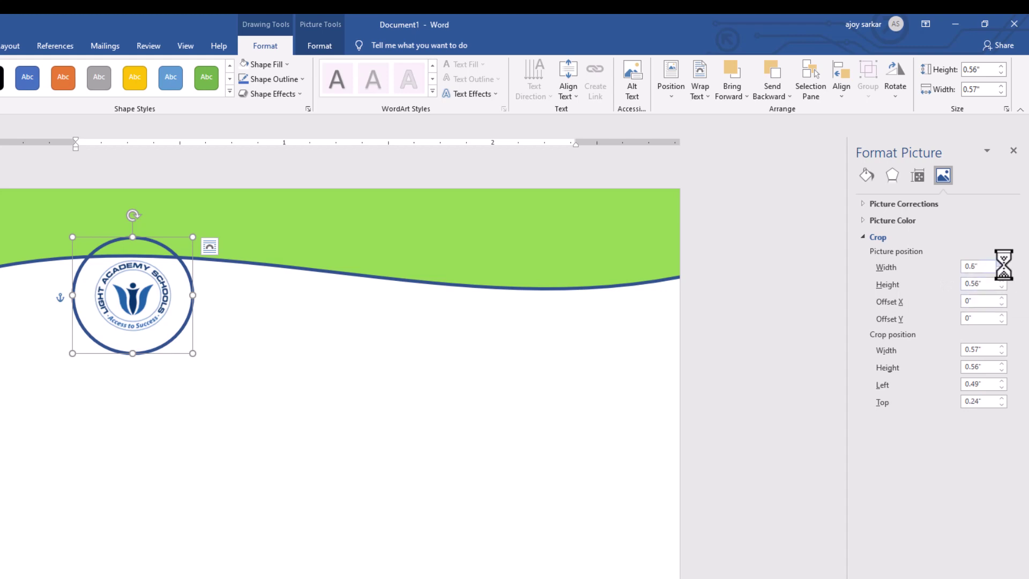
pyautogui.click(1001, 281)
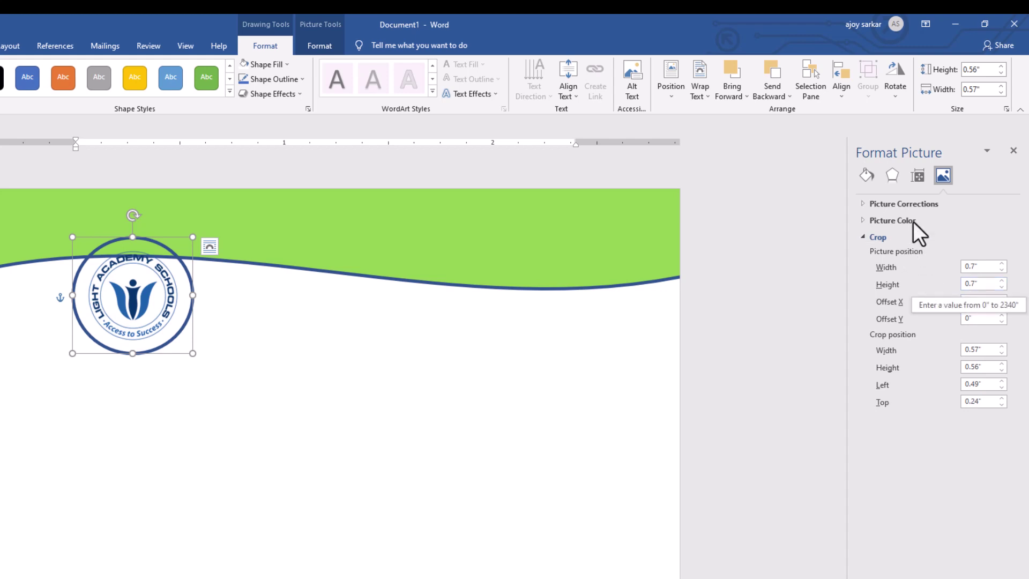
pyautogui.click(1014, 150)
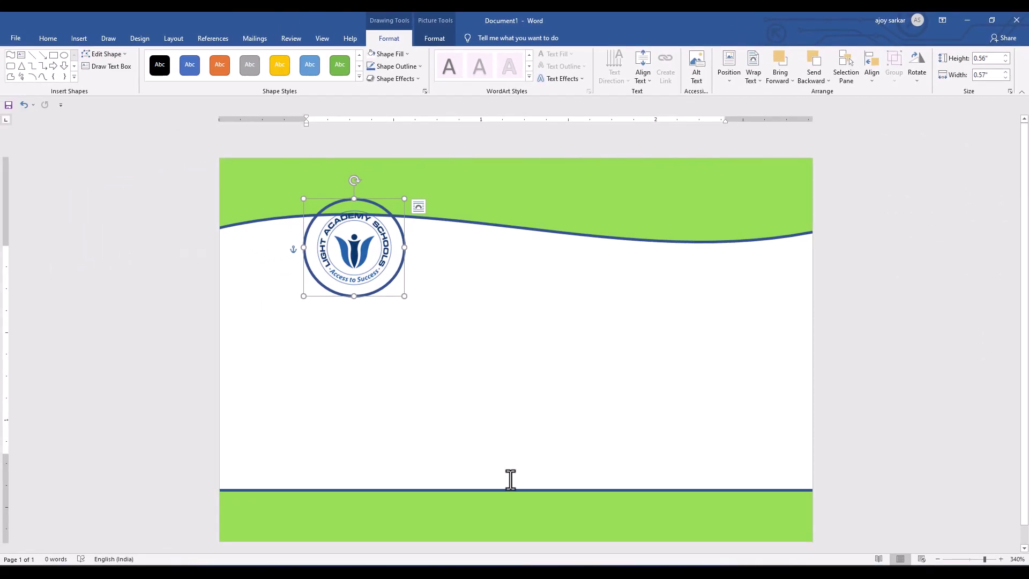
pyautogui.click(485, 539)
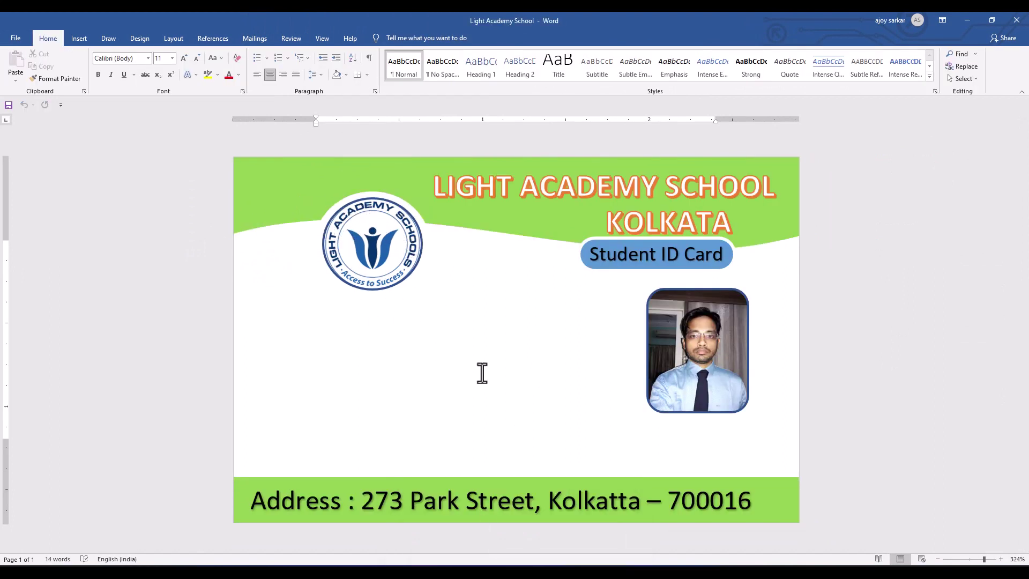
pyautogui.moveTo(515, 563)
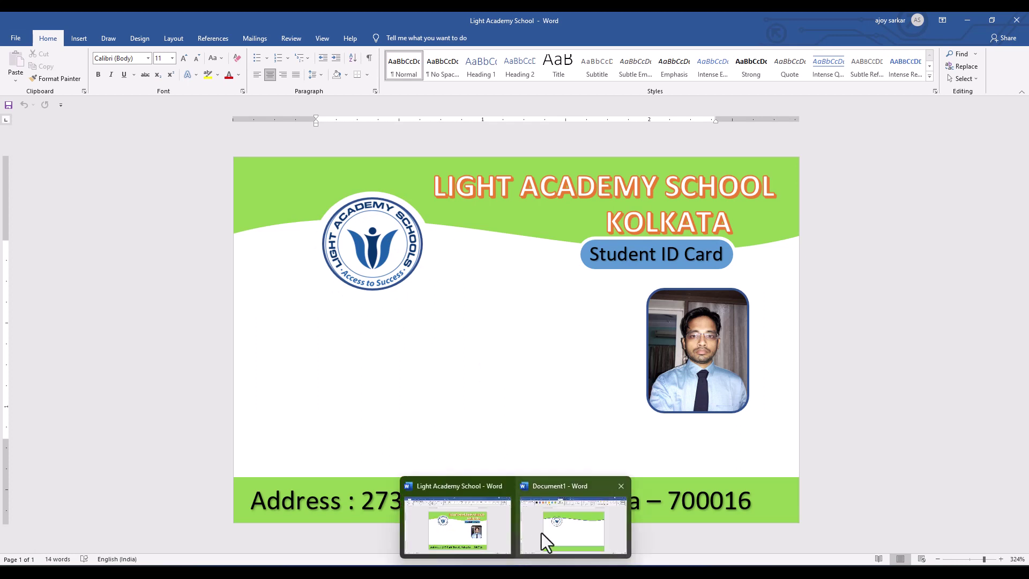
pyautogui.click(563, 536)
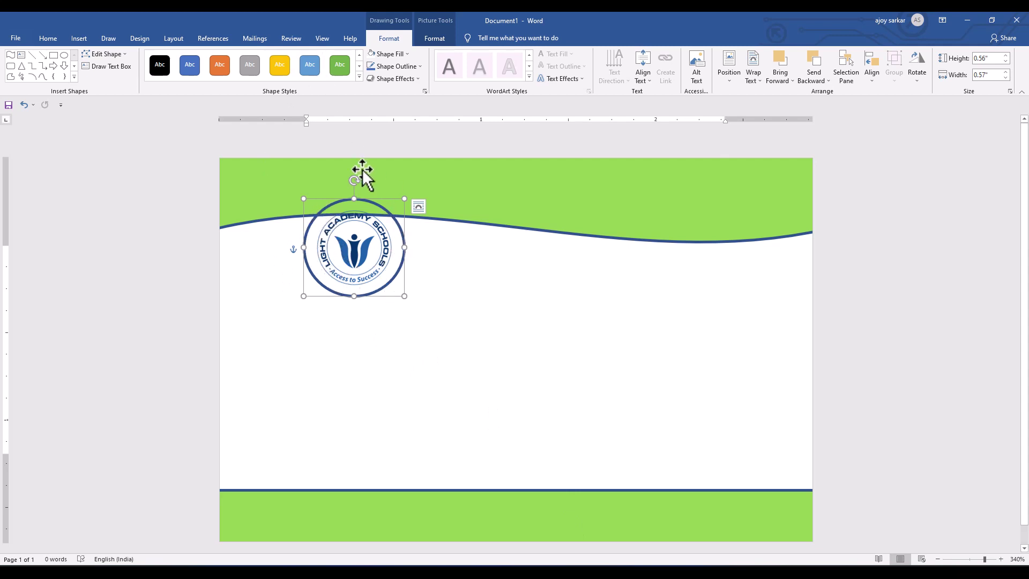
# Step: Draw a second circle over the logo and set it to No Fill
pyautogui.click(73, 78)
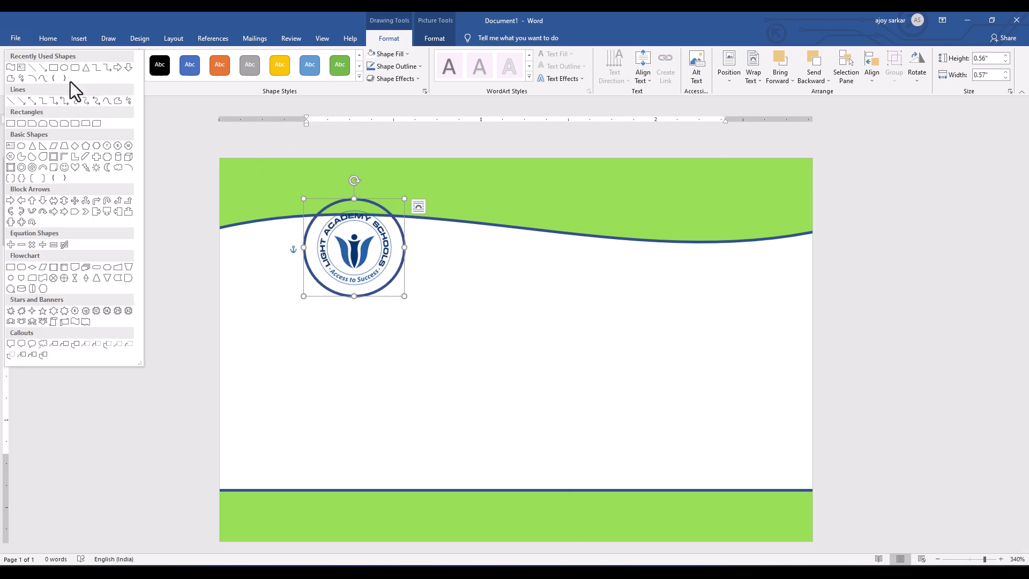
pyautogui.click(66, 70)
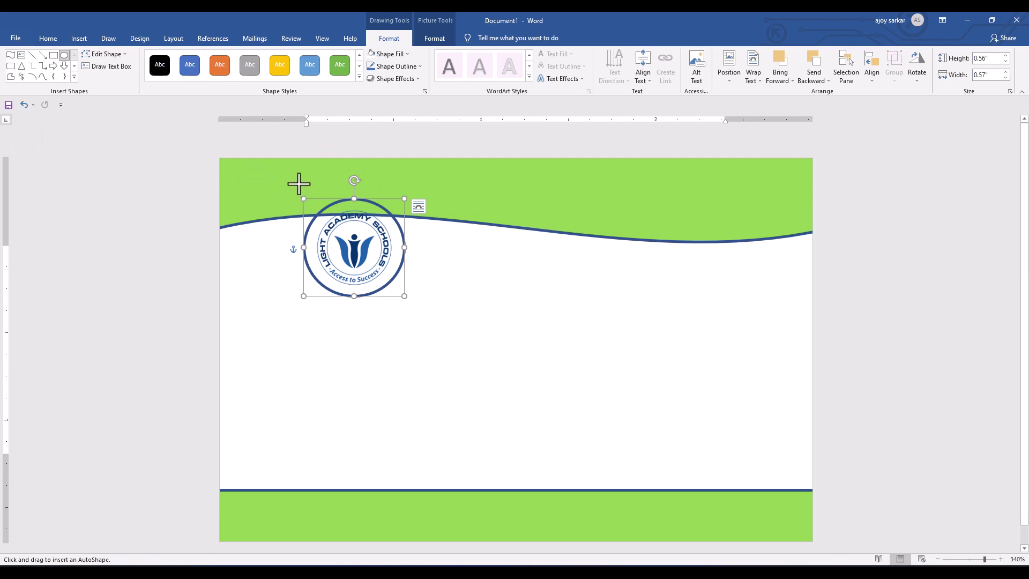
pyautogui.moveTo(294, 181); pyautogui.dragTo(422, 307)
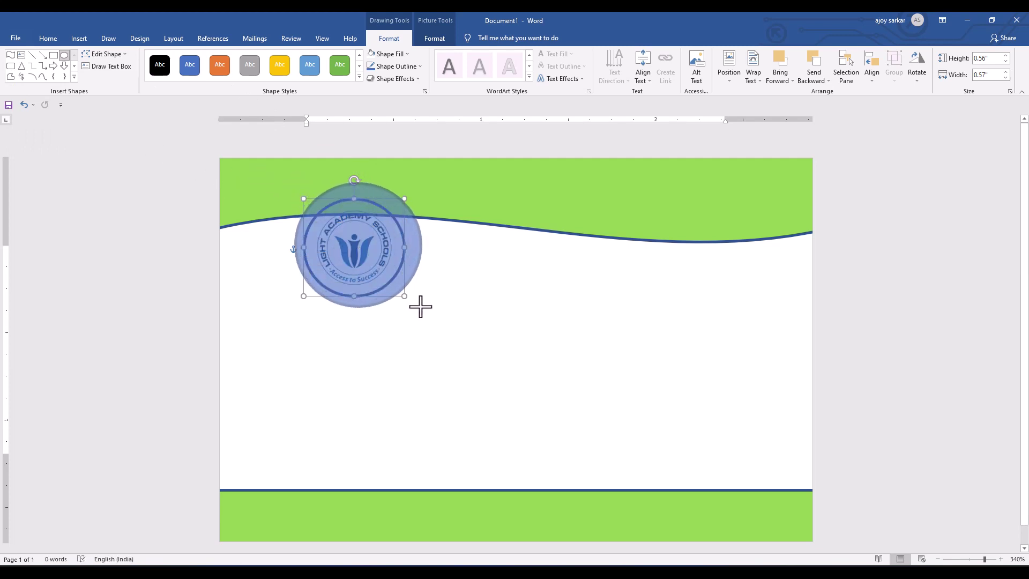
pyautogui.moveTo(422, 307); pyautogui.dragTo(421, 307)
pyautogui.click(401, 56)
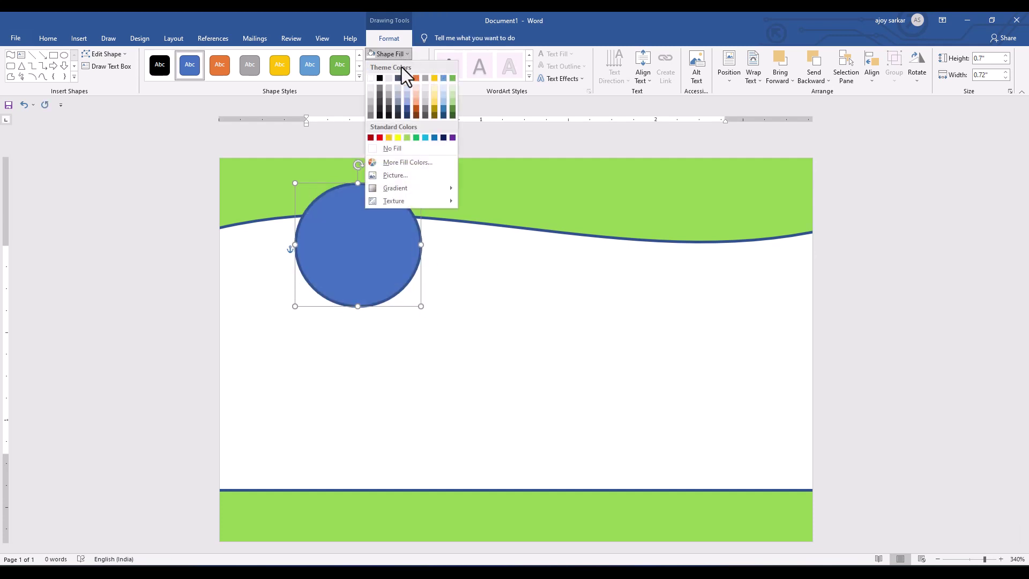
pyautogui.click(384, 149)
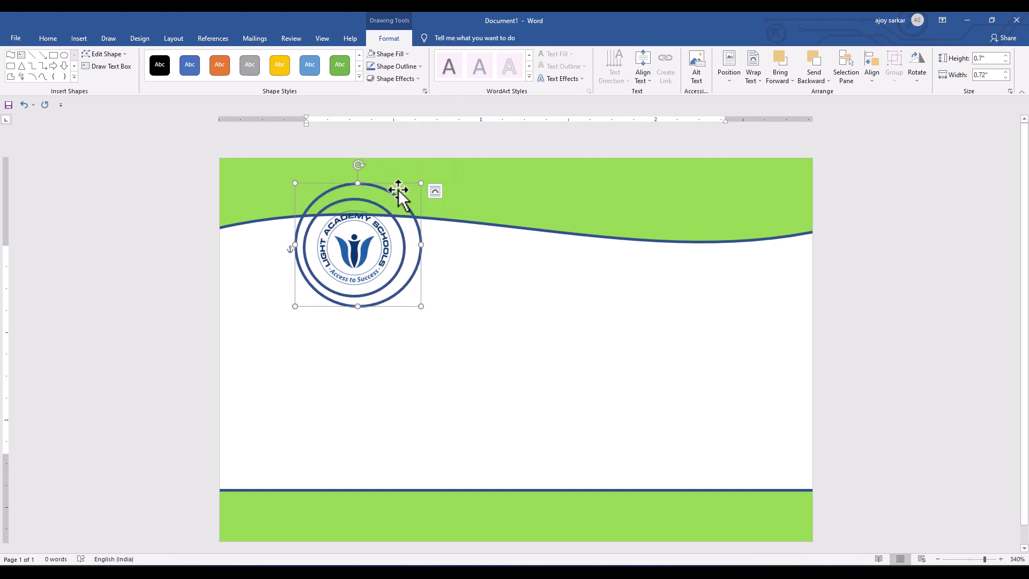
# Step: Nudge the new circle into position with arrow keys and fill it white
pyautogui.press('Left')
pyautogui.press('Left')
pyautogui.press('Left')
pyautogui.press('Left')
pyautogui.press('Left')
pyautogui.press('Left')
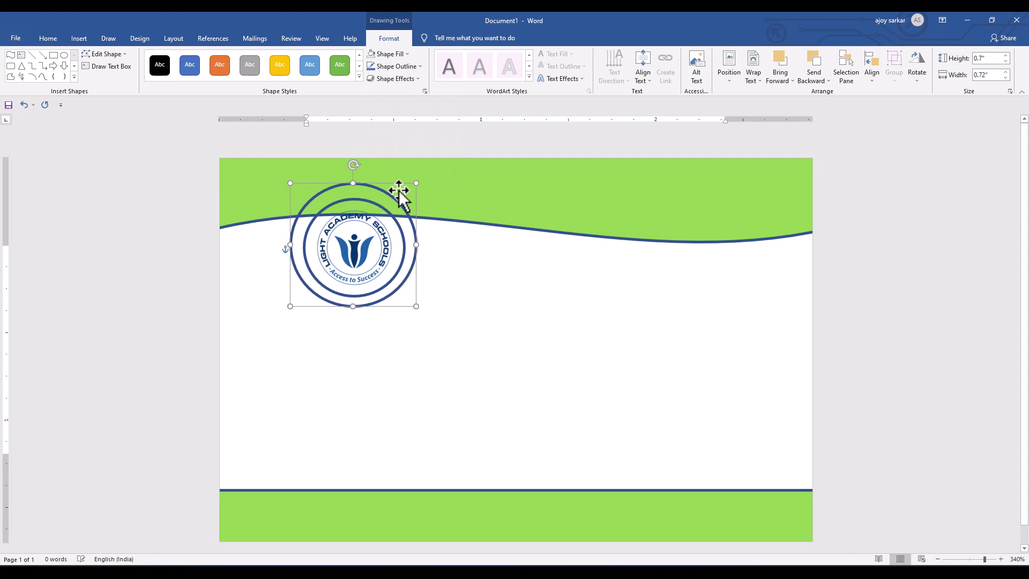
pyautogui.press('Down')
pyautogui.press('Down')
pyautogui.press('Down')
pyautogui.press('Down')
pyautogui.press('Down')
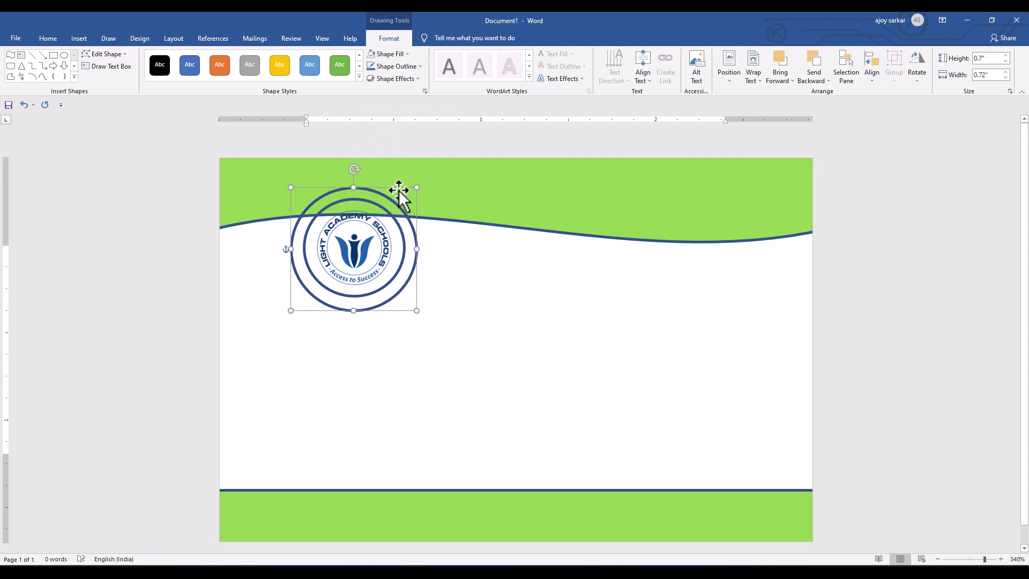
pyautogui.press('Down')
pyautogui.press('Up')
pyautogui.press('Right')
pyautogui.press('Down')
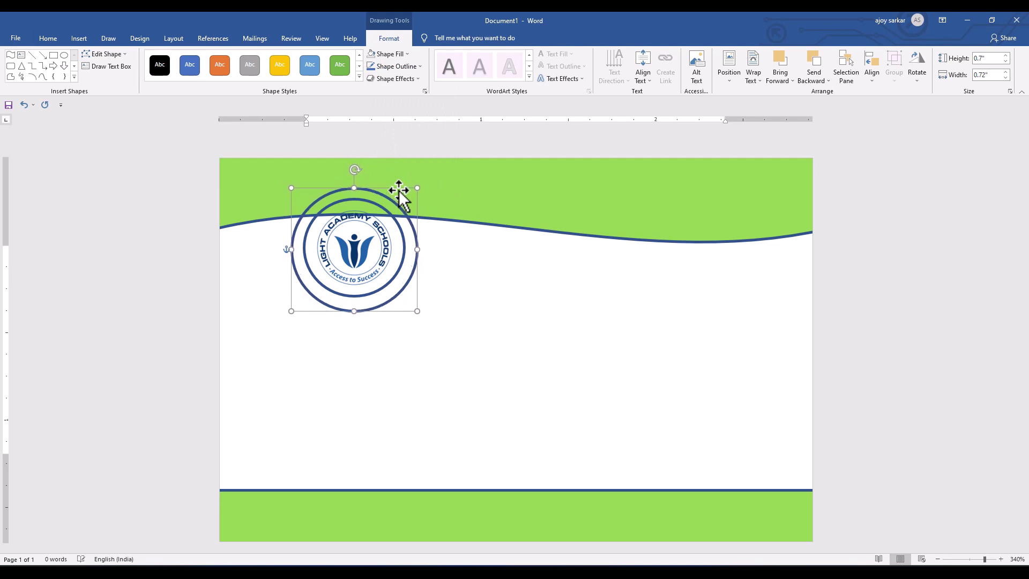
pyautogui.press('Left')
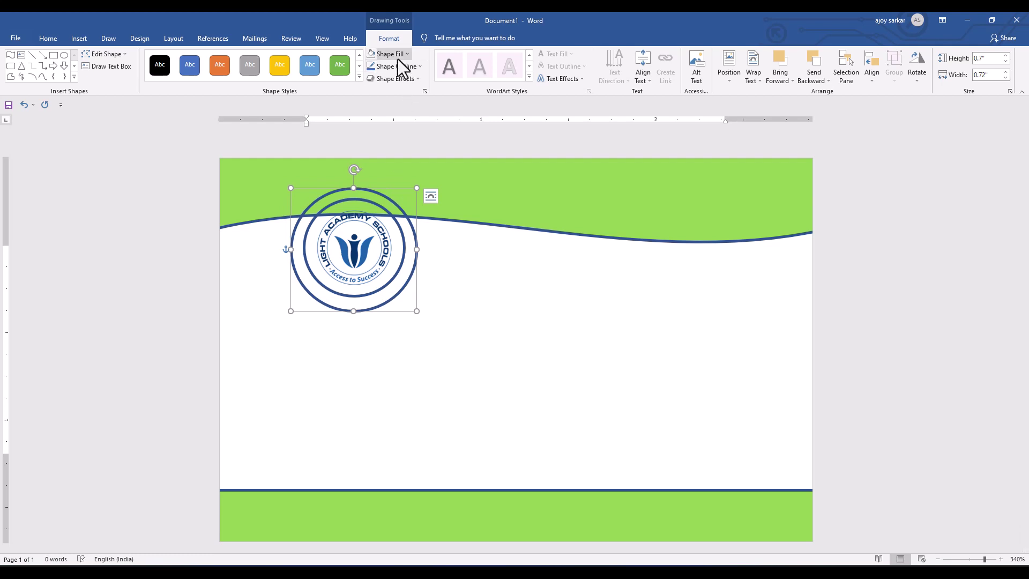
pyautogui.click(397, 57)
pyautogui.click(371, 78)
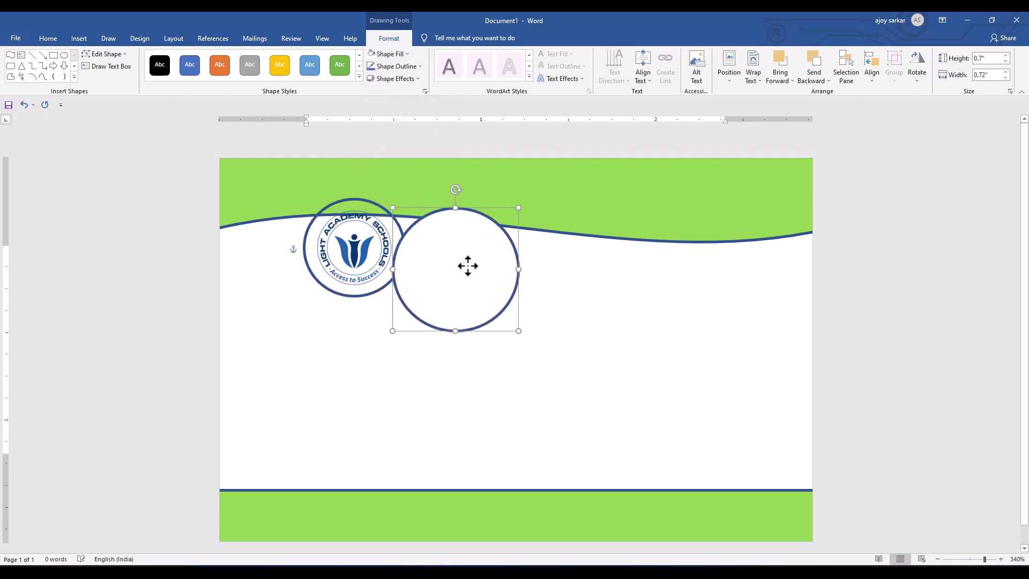
# Step: Send the white circle to the back and move it over the logo as a surrounding ring
pyautogui.moveTo(367, 248)
pyautogui.mouseDown()
pyautogui.moveTo(467, 267)
pyautogui.moveTo(472, 258)
pyautogui.mouseUp()
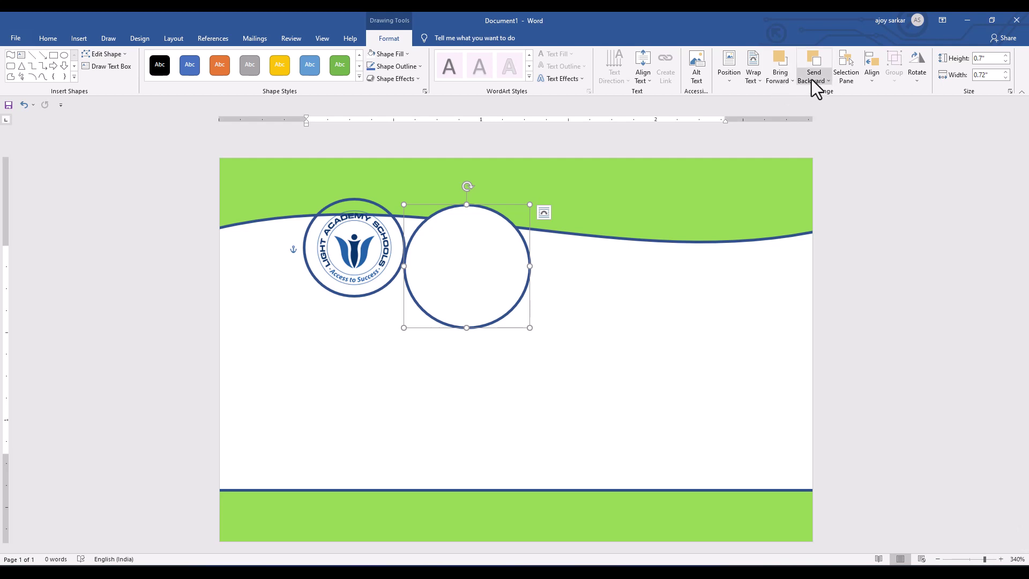
pyautogui.click(785, 85)
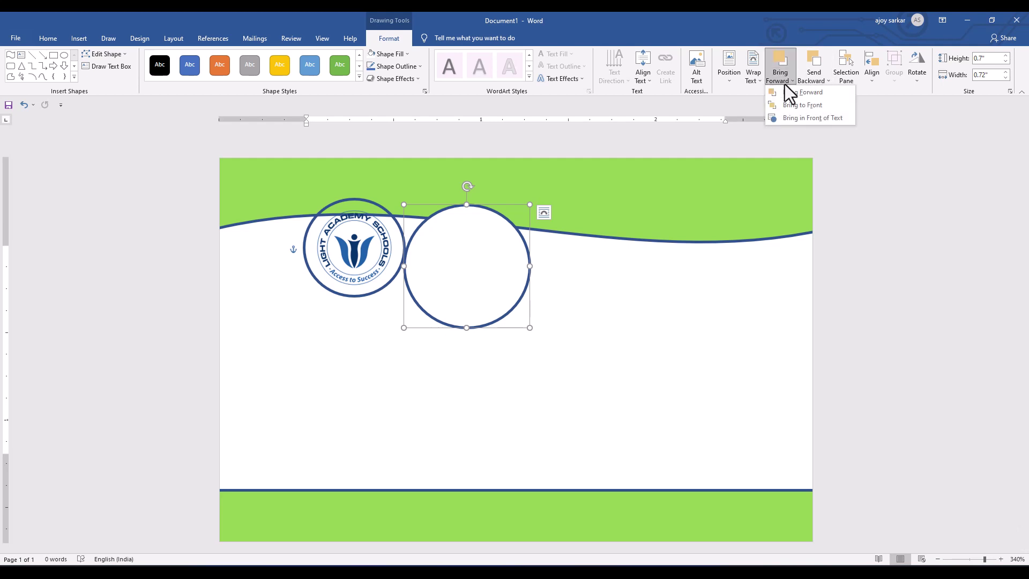
pyautogui.click(820, 79)
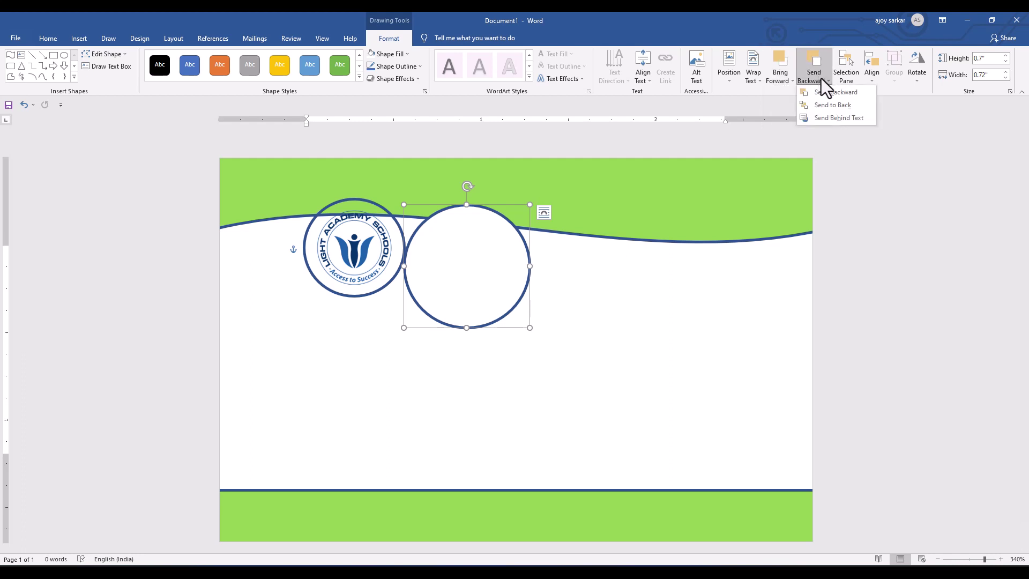
pyautogui.click(830, 105)
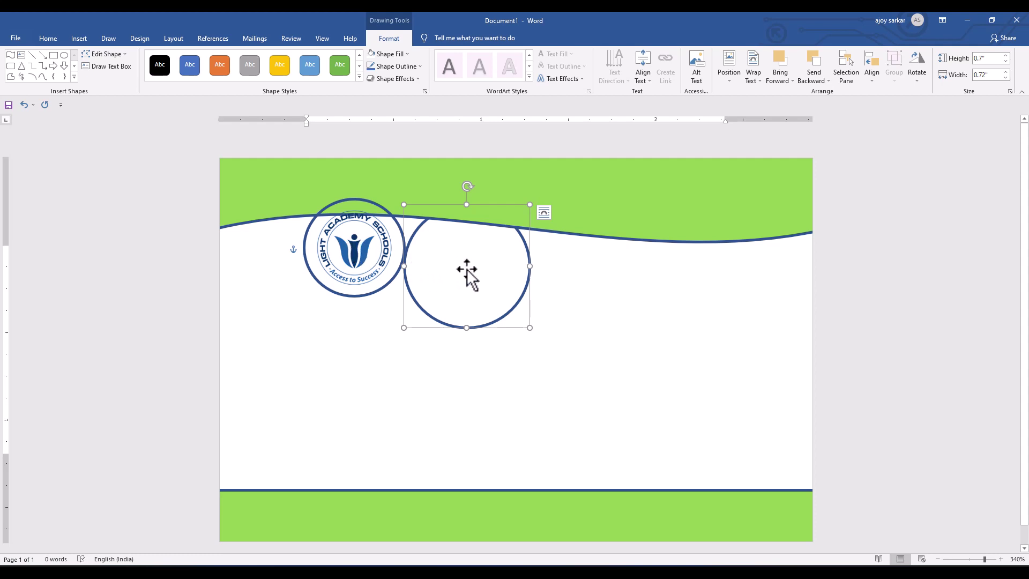
pyautogui.moveTo(466, 271)
pyautogui.mouseDown()
pyautogui.moveTo(422, 268)
pyautogui.moveTo(465, 292)
pyautogui.moveTo(363, 260)
pyautogui.mouseUp()
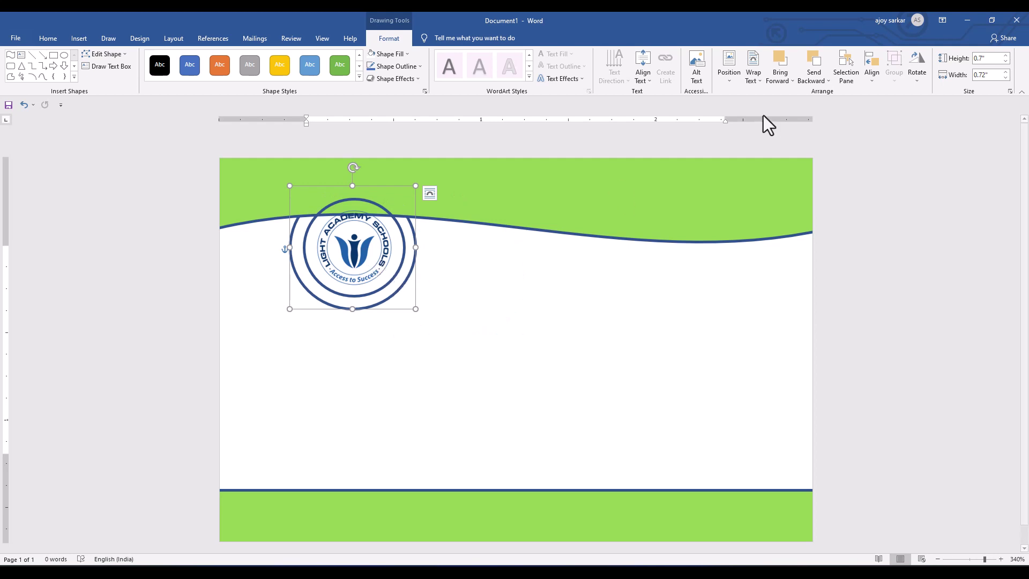
# Step: Bring the logo in front of the white circle and move it into the circle
pyautogui.click(793, 81)
pyautogui.click(799, 105)
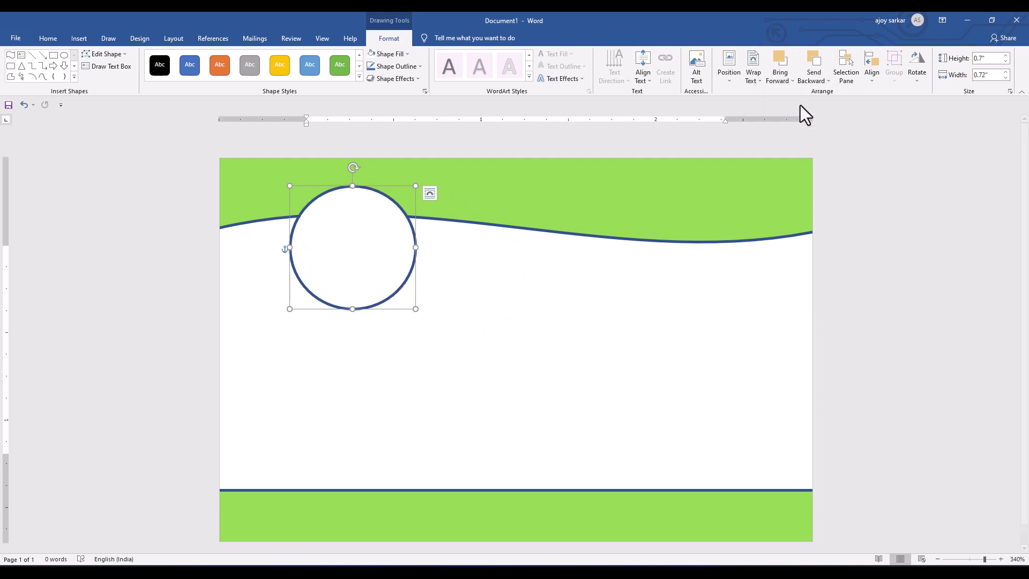
pyautogui.moveTo(393, 249); pyautogui.dragTo(528, 263)
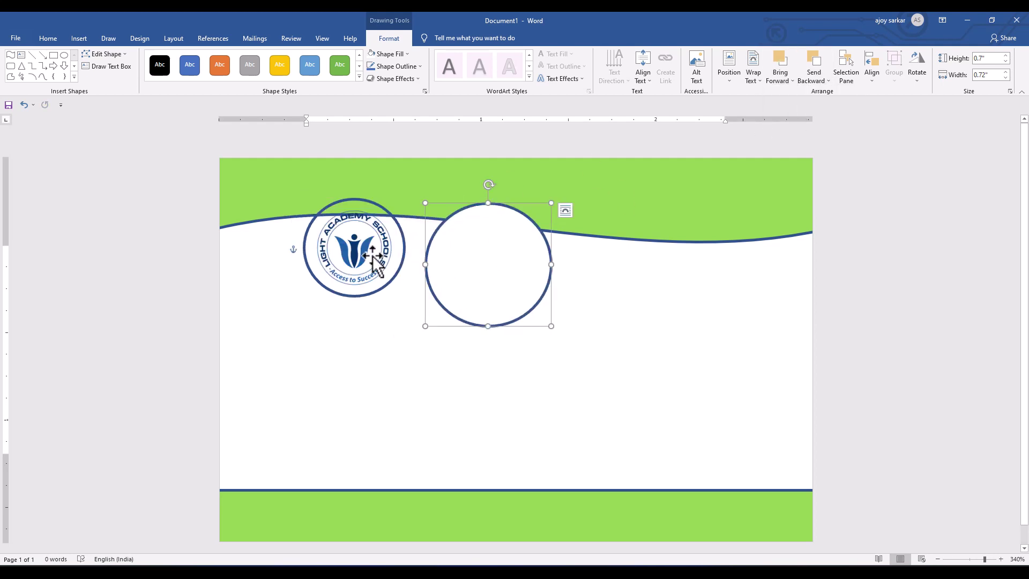
pyautogui.moveTo(373, 255); pyautogui.dragTo(504, 271)
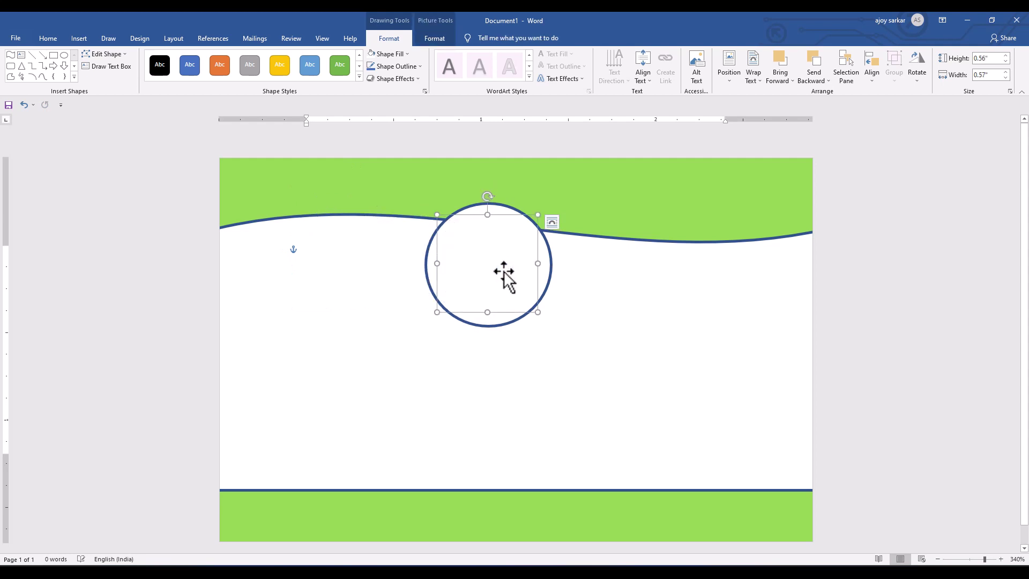
pyautogui.click(771, 73)
pyautogui.click(790, 108)
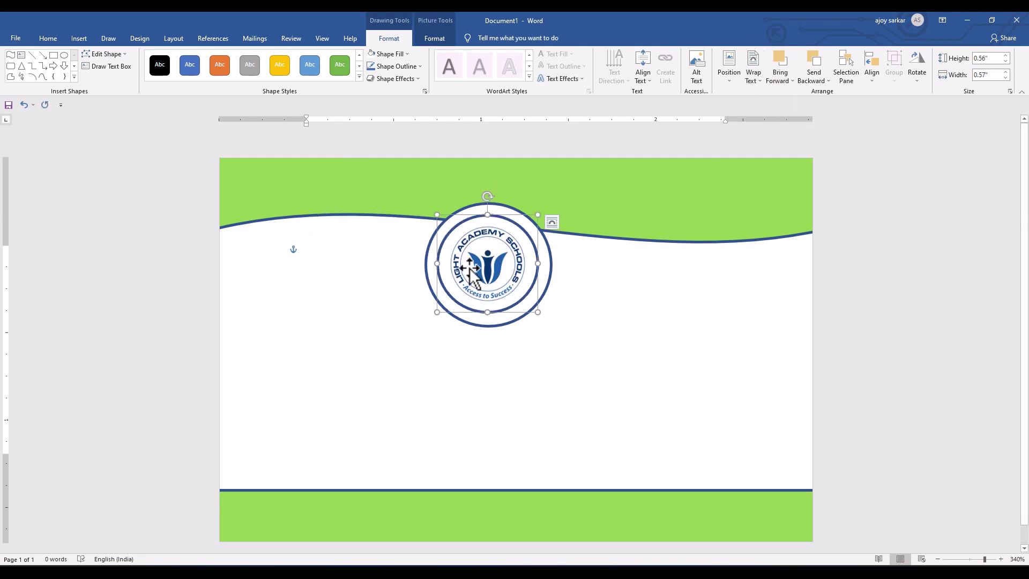
pyautogui.moveTo(470, 268); pyautogui.dragTo(311, 312)
pyautogui.moveTo(464, 253); pyautogui.dragTo(337, 236)
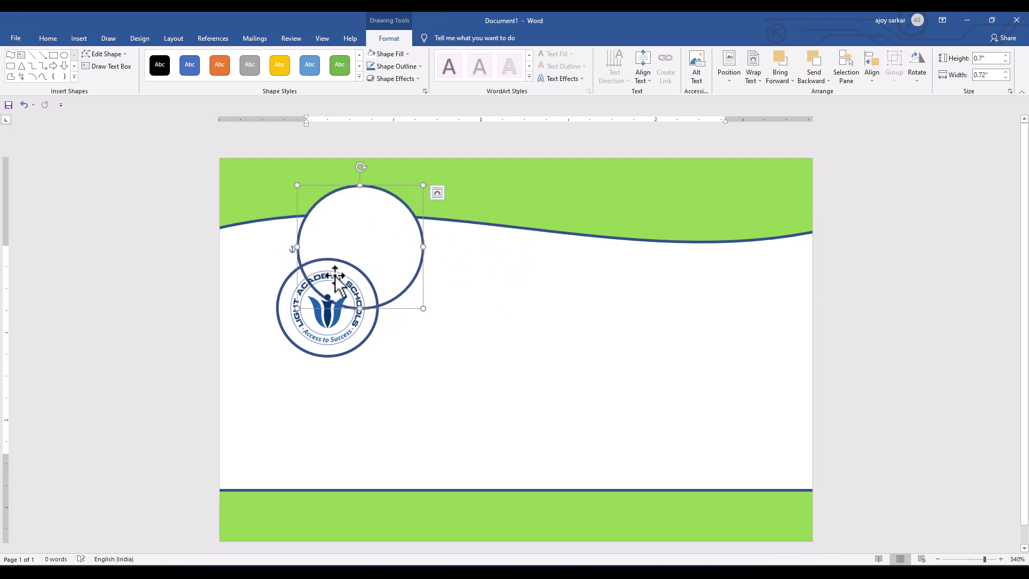
pyautogui.moveTo(335, 324); pyautogui.dragTo(367, 266)
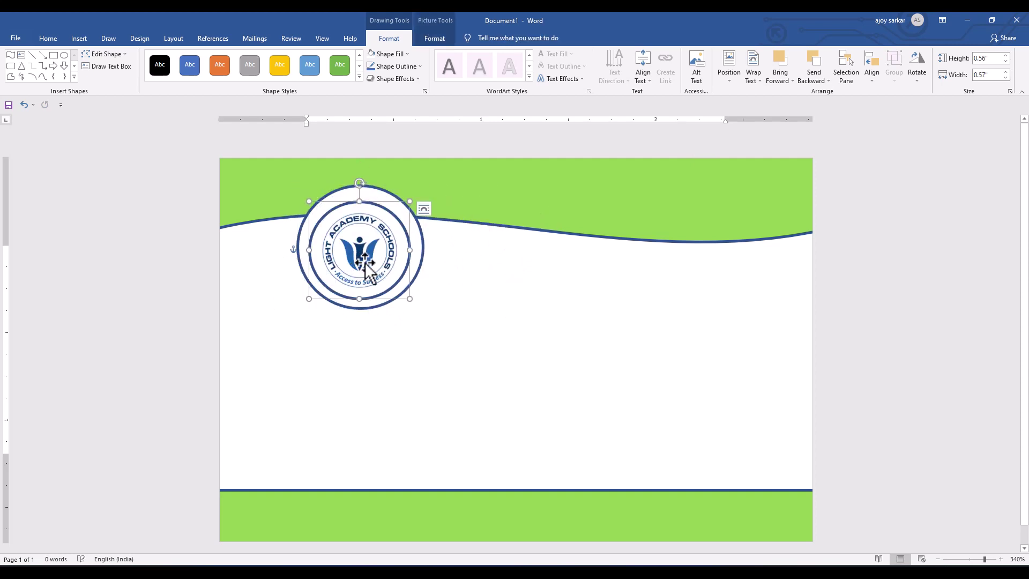
# Step: Raise the circle slightly, re-centre the logo within it, and select the circle's outline options
pyautogui.click(368, 196)
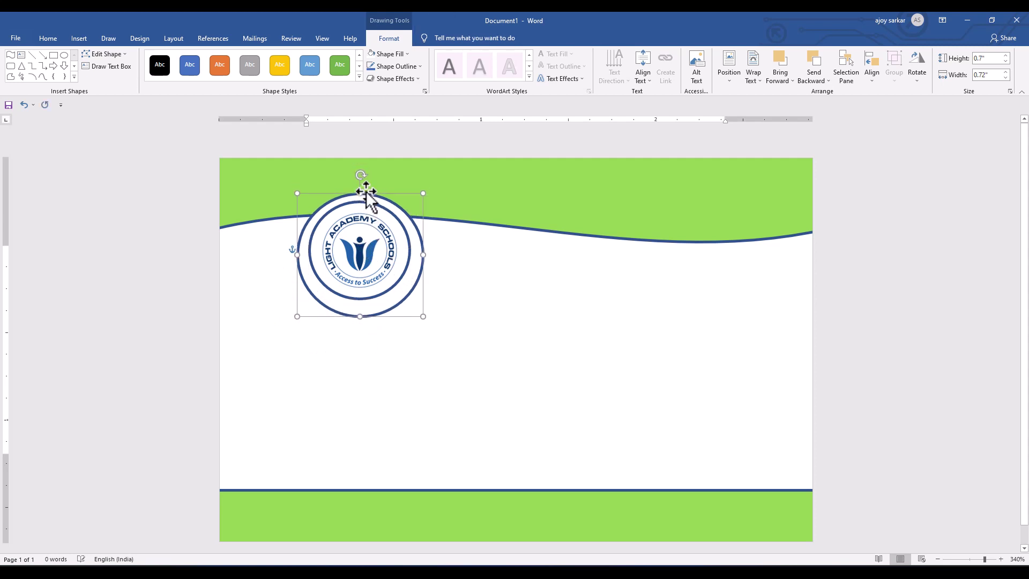
pyautogui.moveTo(368, 197); pyautogui.dragTo(366, 189)
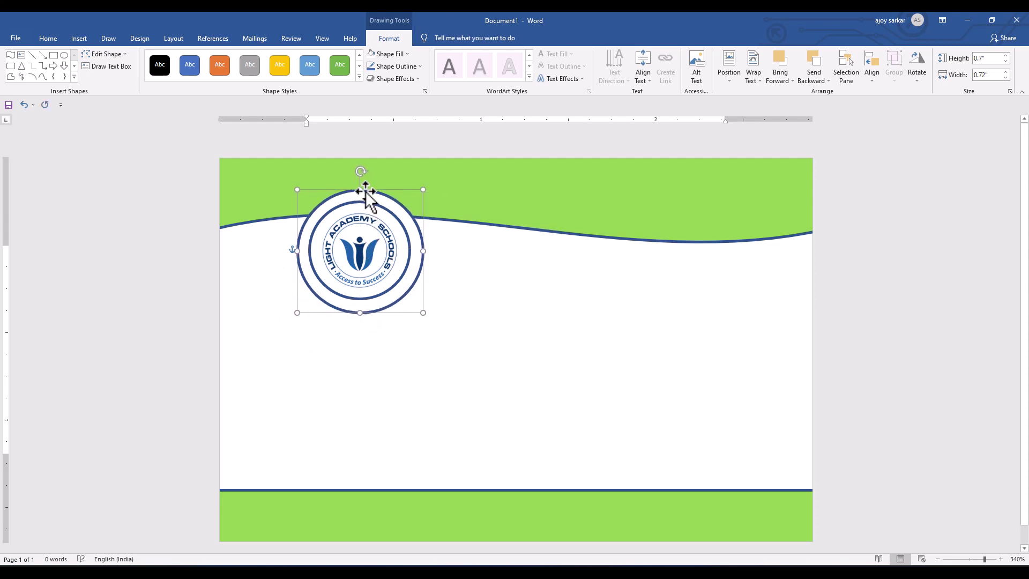
pyautogui.hotkey('ctrl', 'Up')
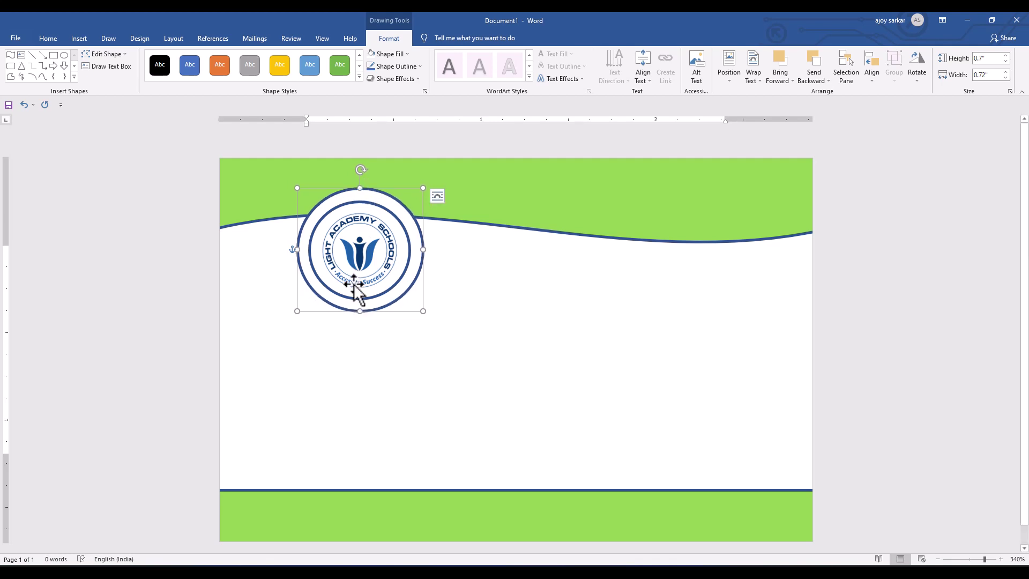
pyautogui.moveTo(353, 284); pyautogui.dragTo(373, 267)
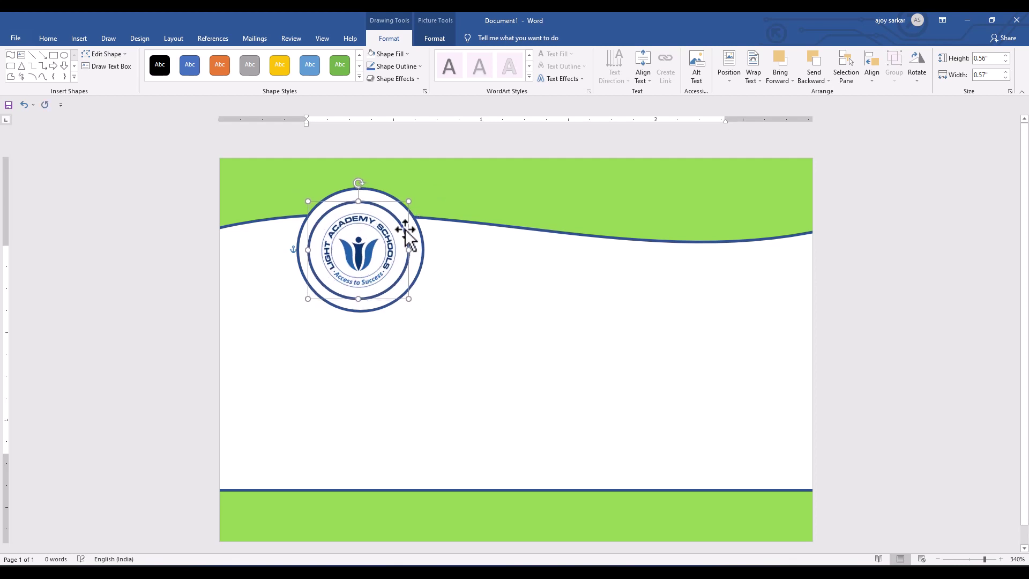
pyautogui.click(418, 215)
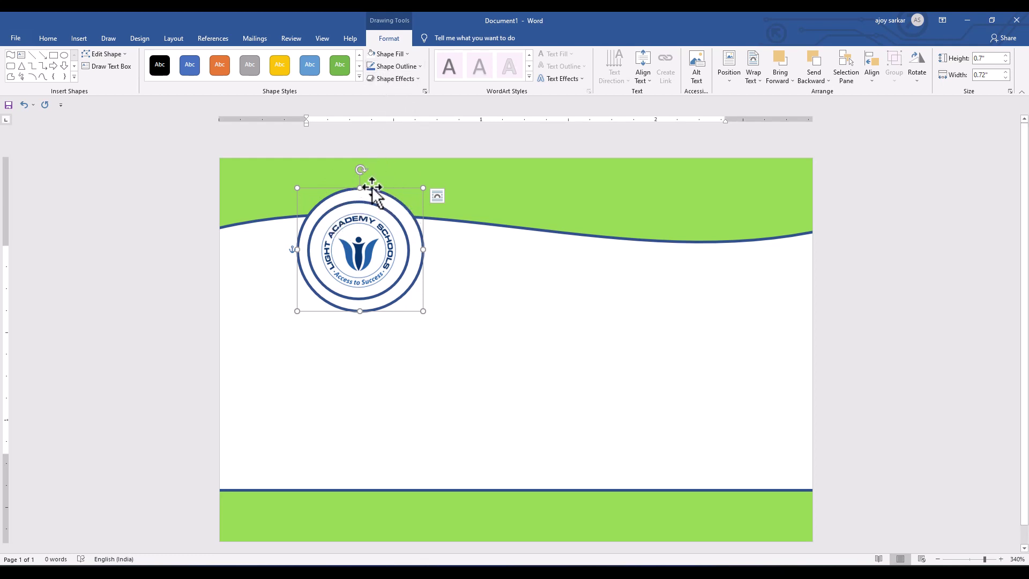
pyautogui.click(415, 67)
# Step: Remove the outlines from the white circle and the green header wave
pyautogui.click(401, 163)
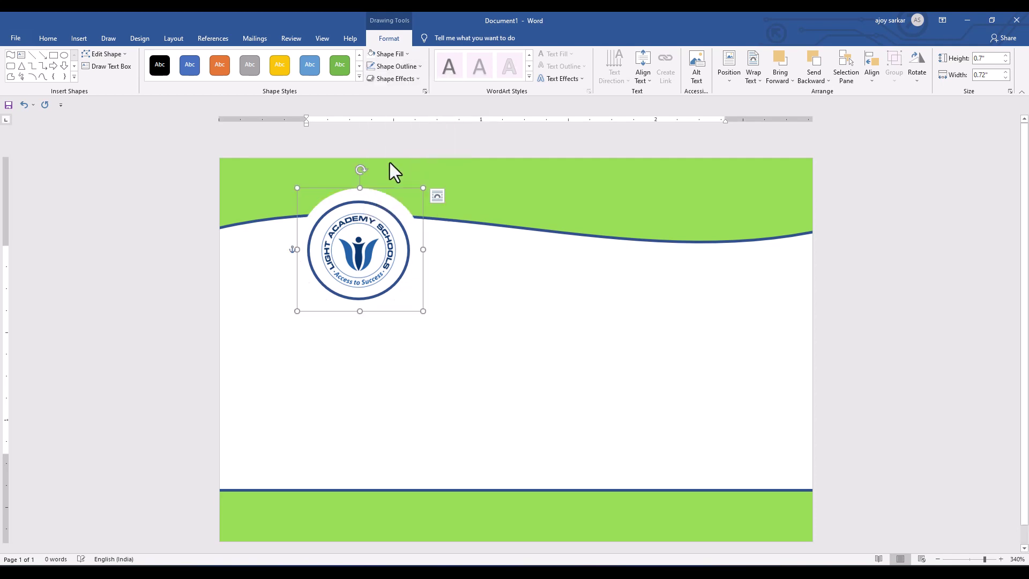
pyautogui.click(516, 194)
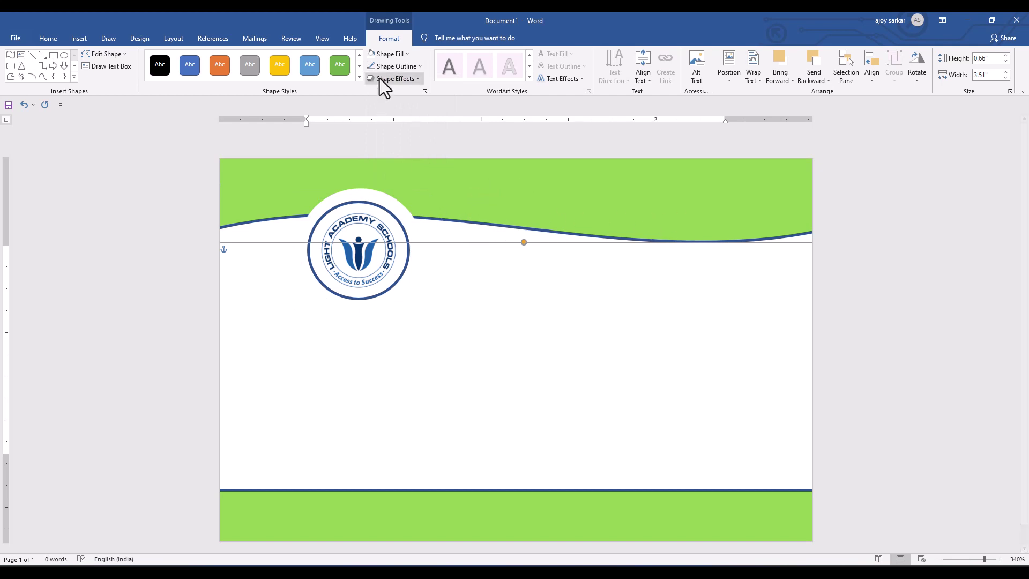
pyautogui.click(403, 66)
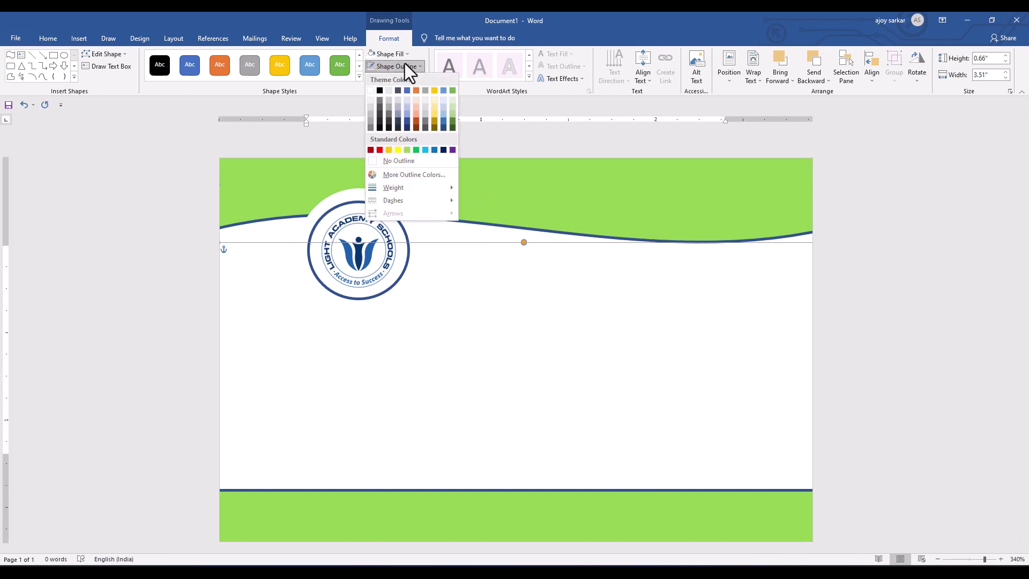
pyautogui.click(392, 162)
# Step: Remove the bottom green band's outline, then view the finished Light Academy School card
pyautogui.click(487, 507)
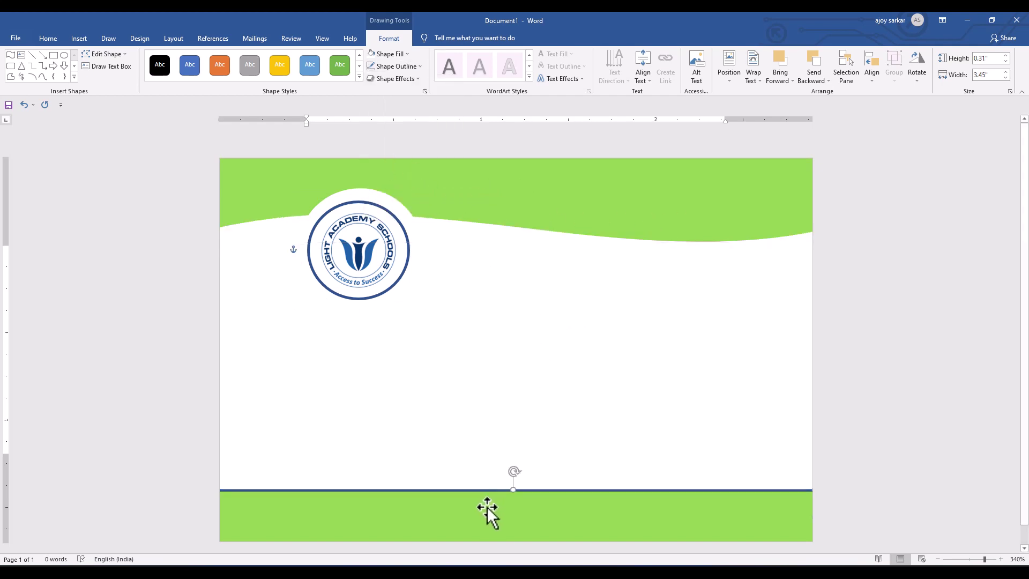
pyautogui.click(409, 66)
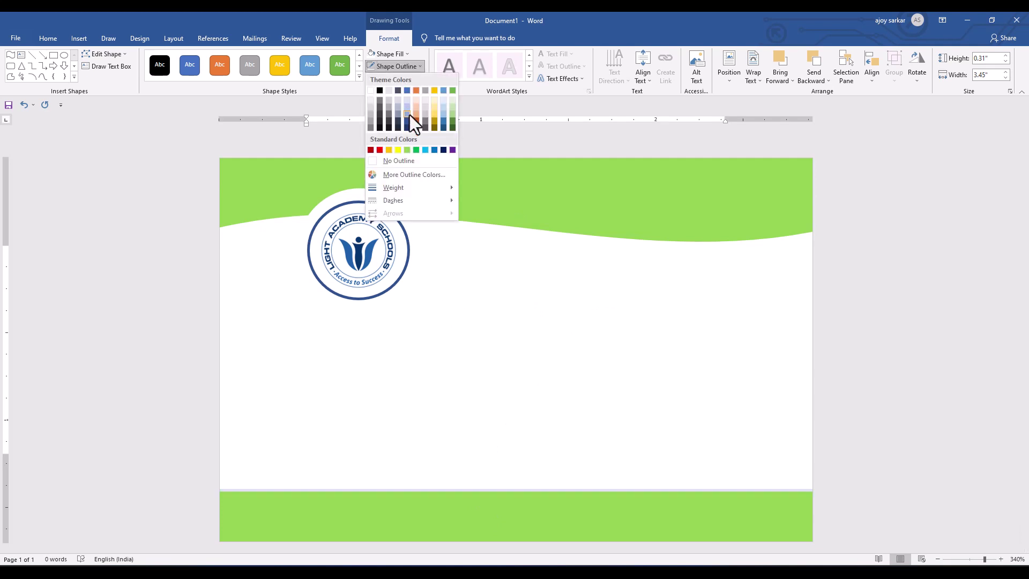
pyautogui.click(399, 160)
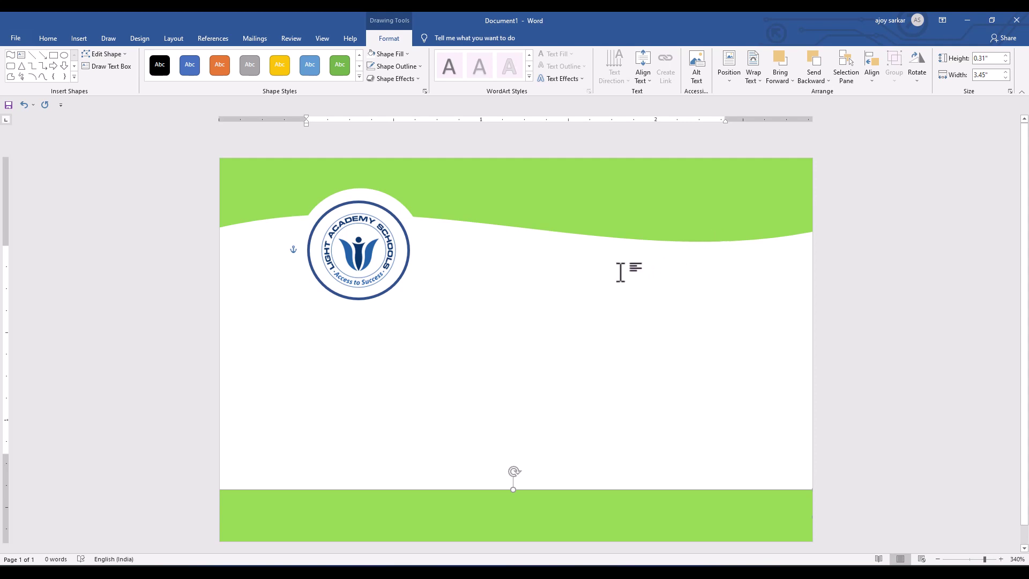
pyautogui.click(481, 538)
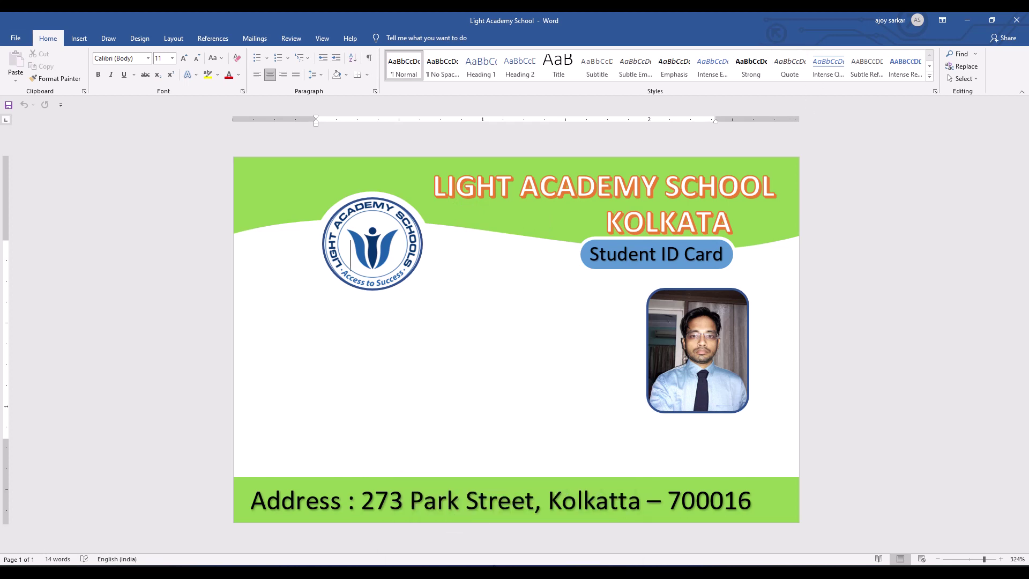
# Step: Return to the Document1 card draft with the Insert tab showing
pyautogui.click(516, 519)
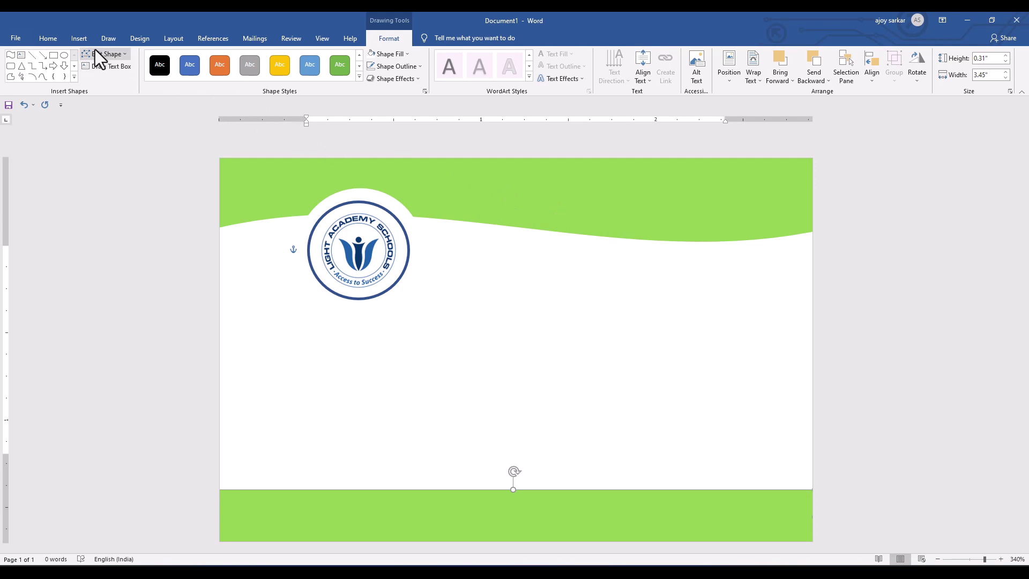
pyautogui.click(79, 39)
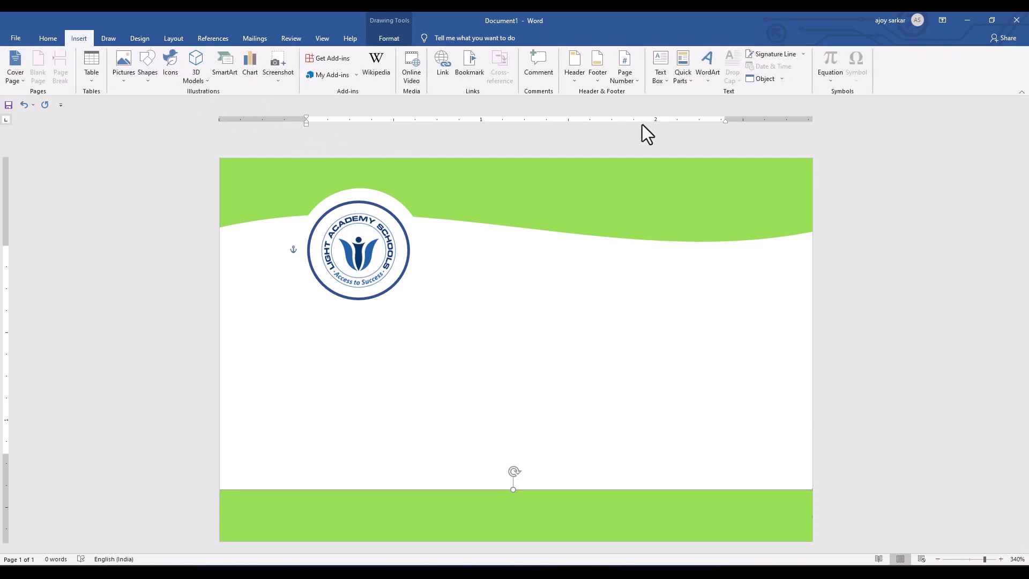
# Step: Insert a plain black WordArt, move it up to the header, and shrink its placeholder text
pyautogui.click(708, 76)
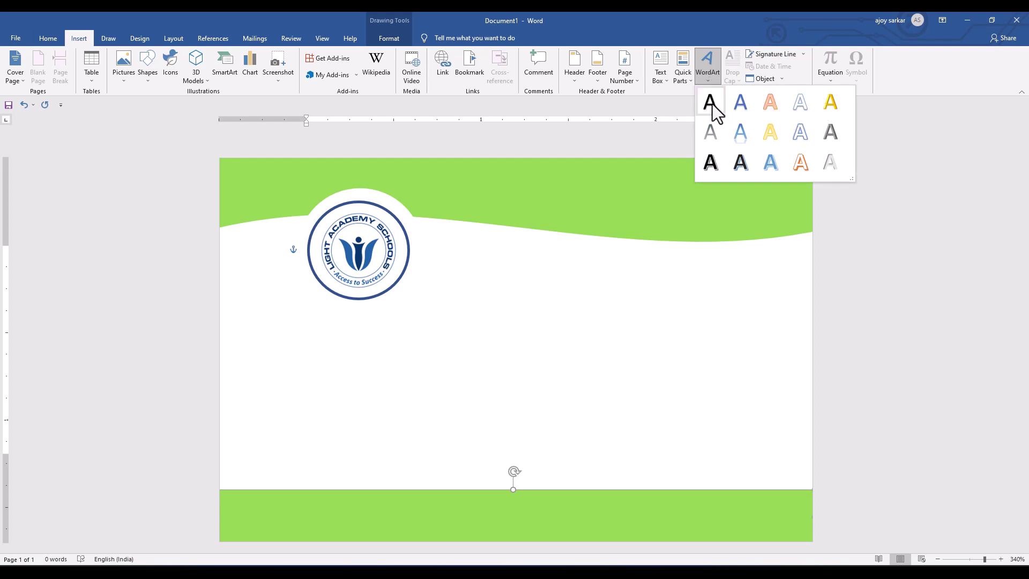
pyautogui.click(711, 103)
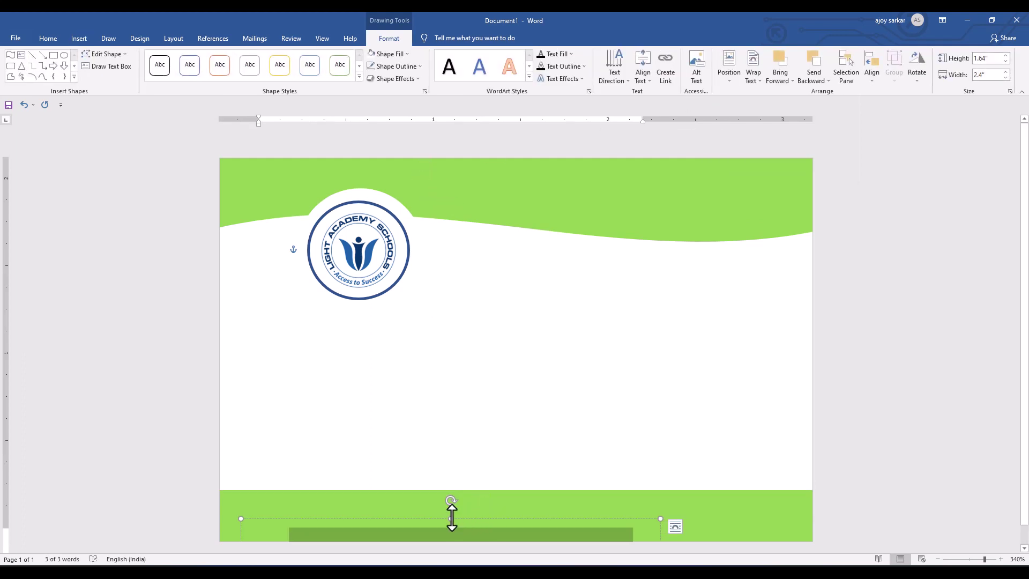
pyautogui.moveTo(455, 522); pyautogui.dragTo(529, 183)
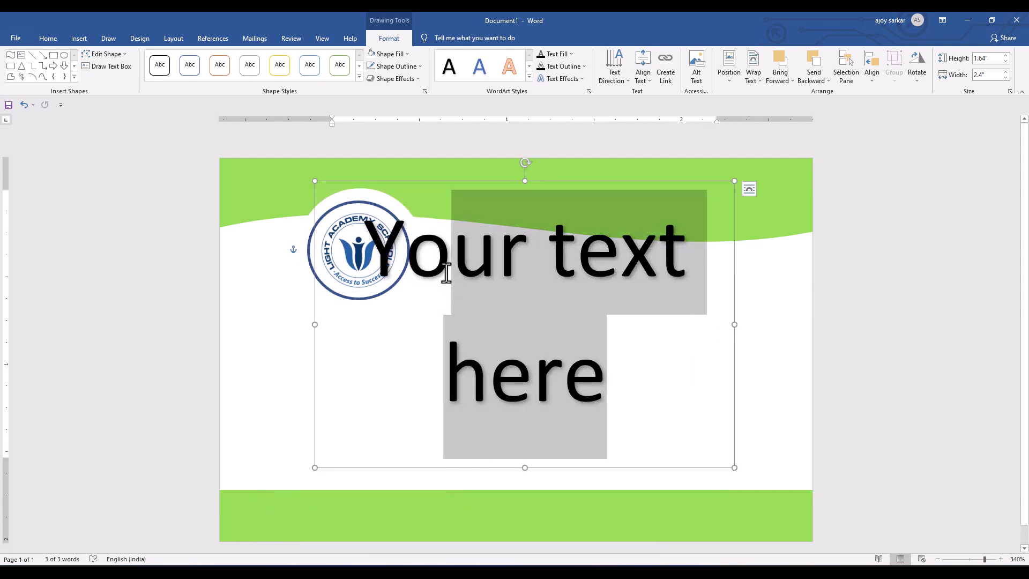
pyautogui.moveTo(616, 390); pyautogui.dragTo(364, 192)
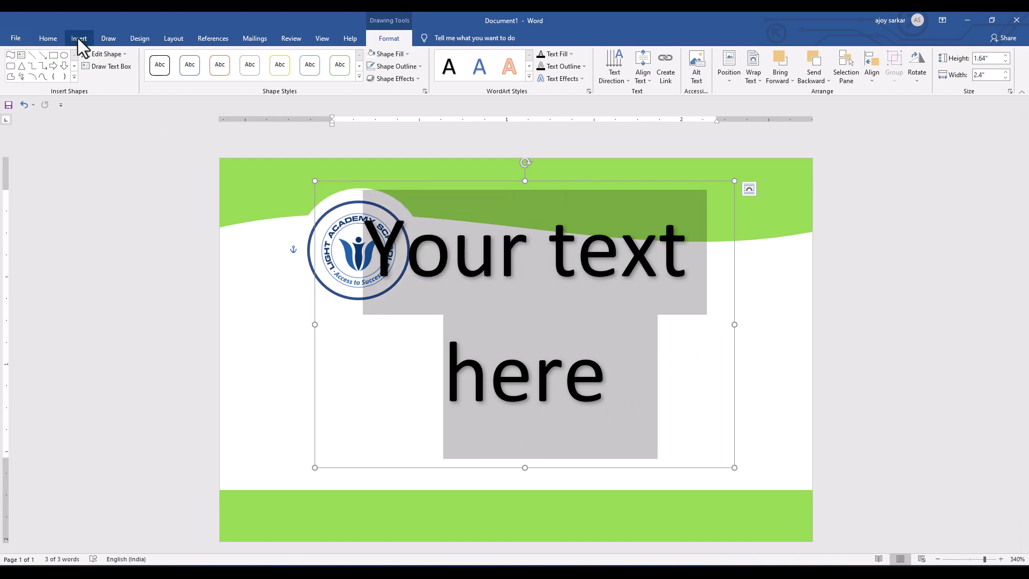
pyautogui.click(45, 38)
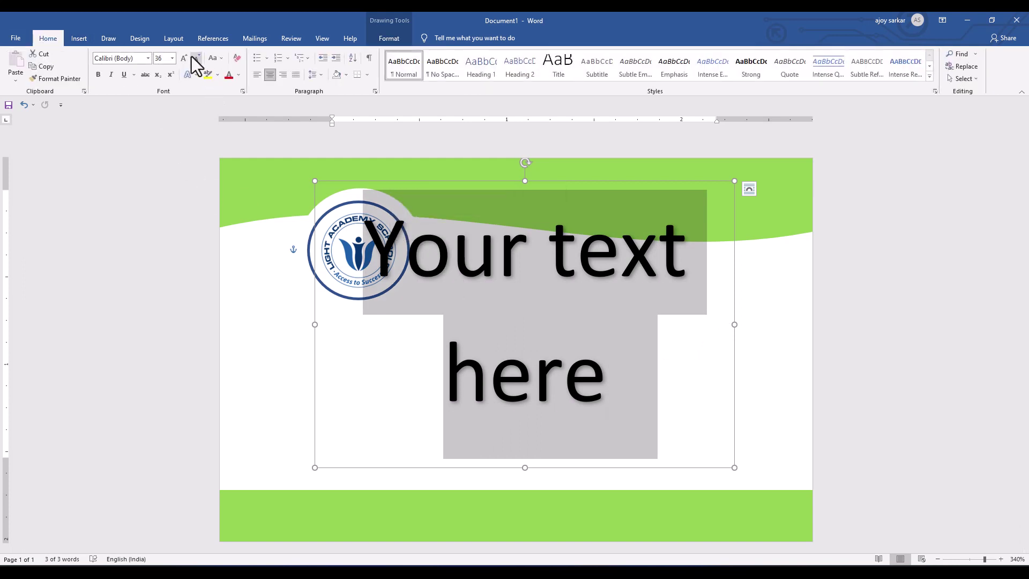
pyautogui.click(196, 58)
pyautogui.click(196, 57)
pyautogui.click(196, 58)
pyautogui.click(196, 58)
pyautogui.click(197, 58)
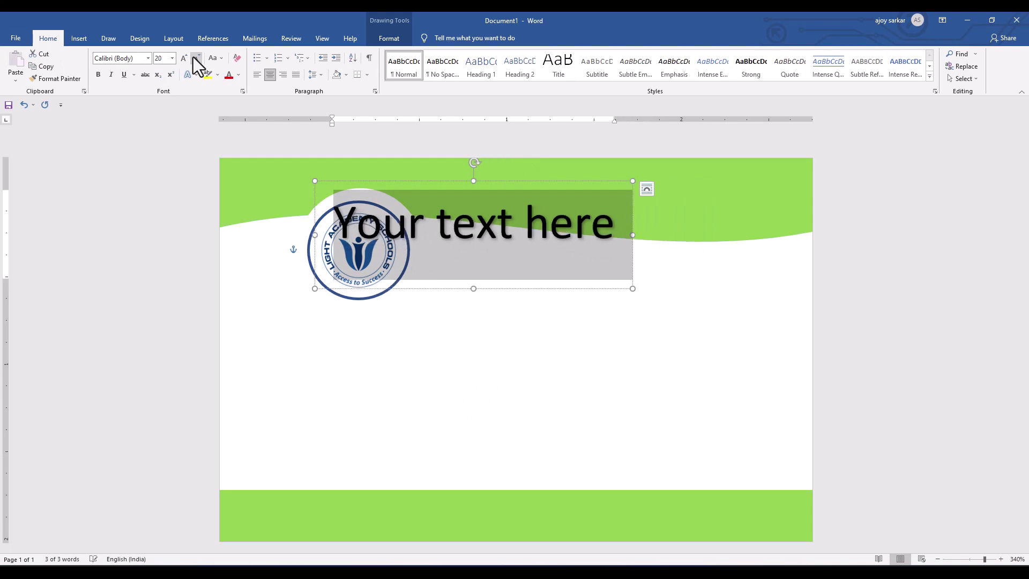
pyautogui.click(197, 57)
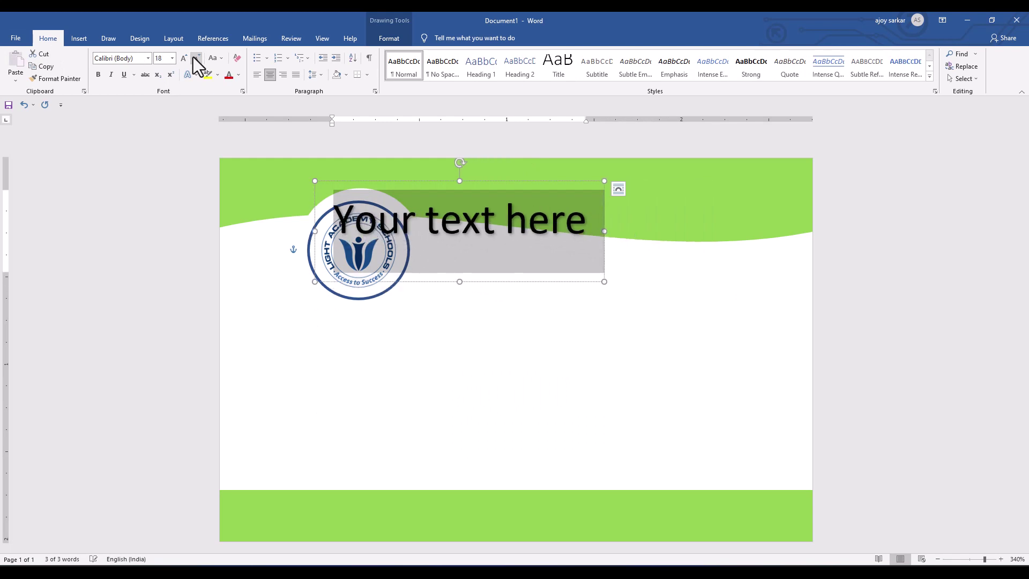
# Step: Replace the placeholder with LIGHT ACADEMY SCHOOL and shrink it to 12 pt to fit one line
pyautogui.click(580, 220)
pyautogui.press('BackSpace')
pyautogui.press('BackSpace')
pyautogui.press('BackSpace')
pyautogui.press('BackSpace')
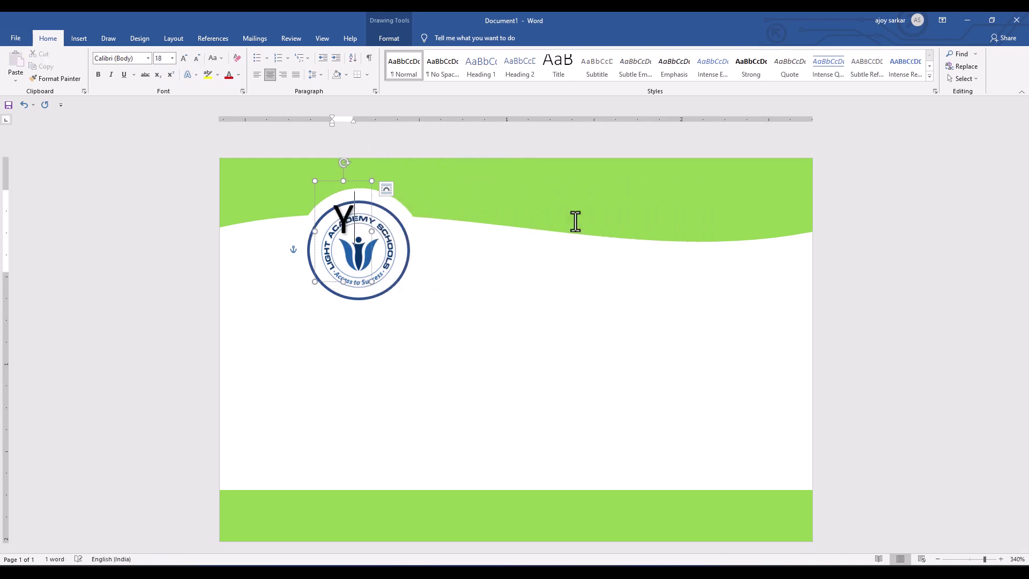
pyautogui.press('BackSpace')
pyautogui.write('LIGH')
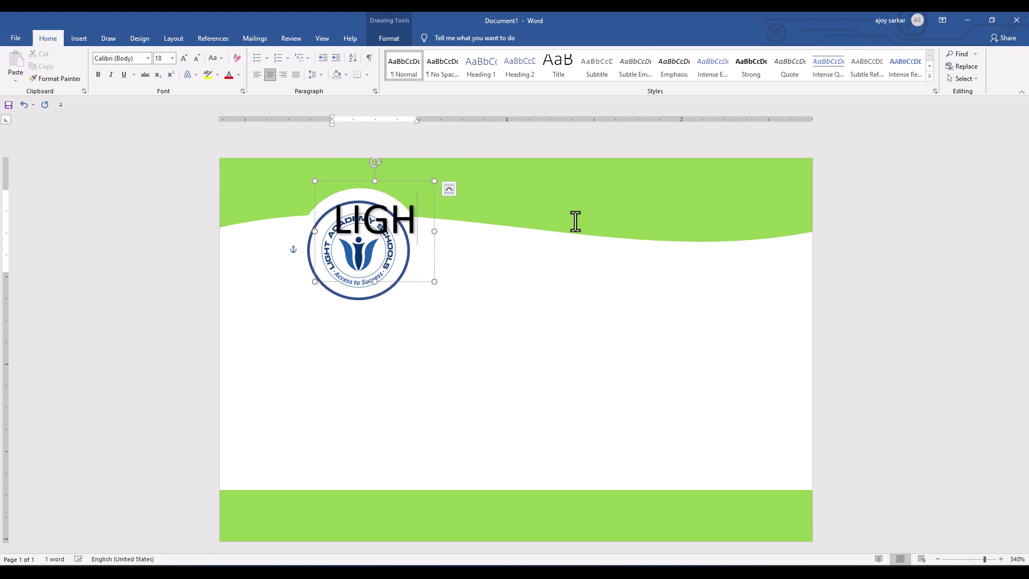
pyautogui.write('T ACAD')
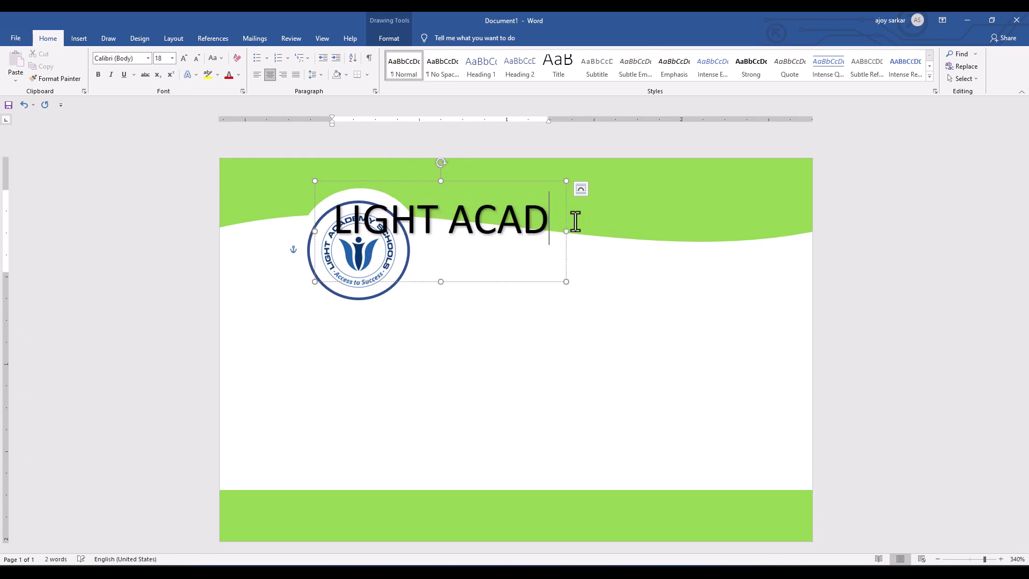
pyautogui.write('EMY SC')
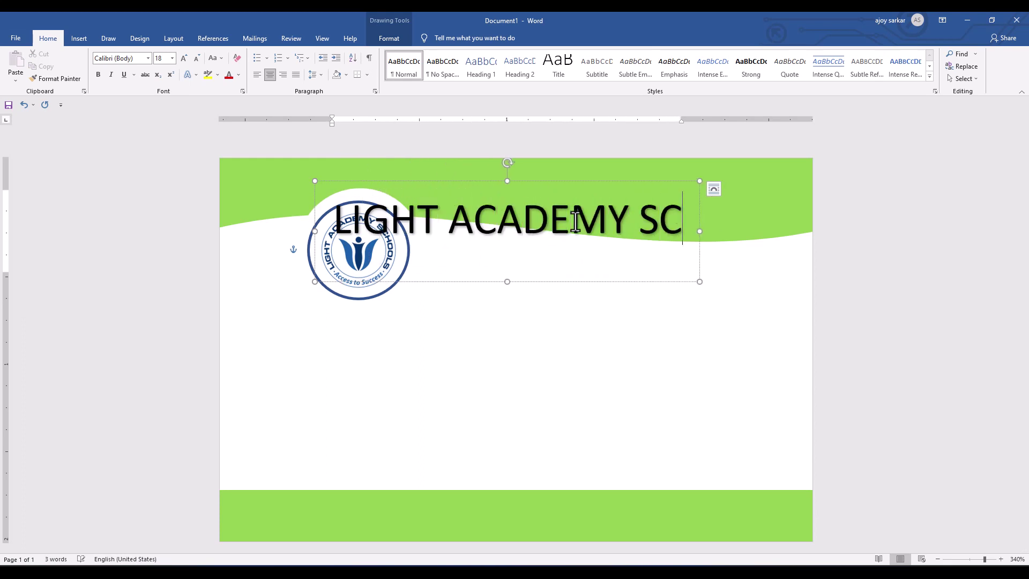
pyautogui.write('HOOL')
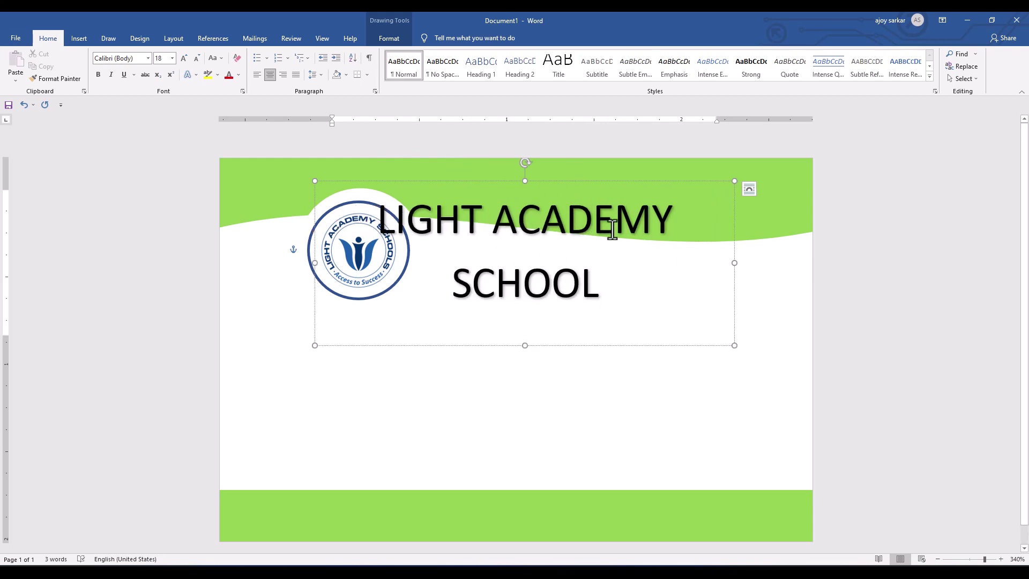
pyautogui.hotkey('ctrl', 'a')
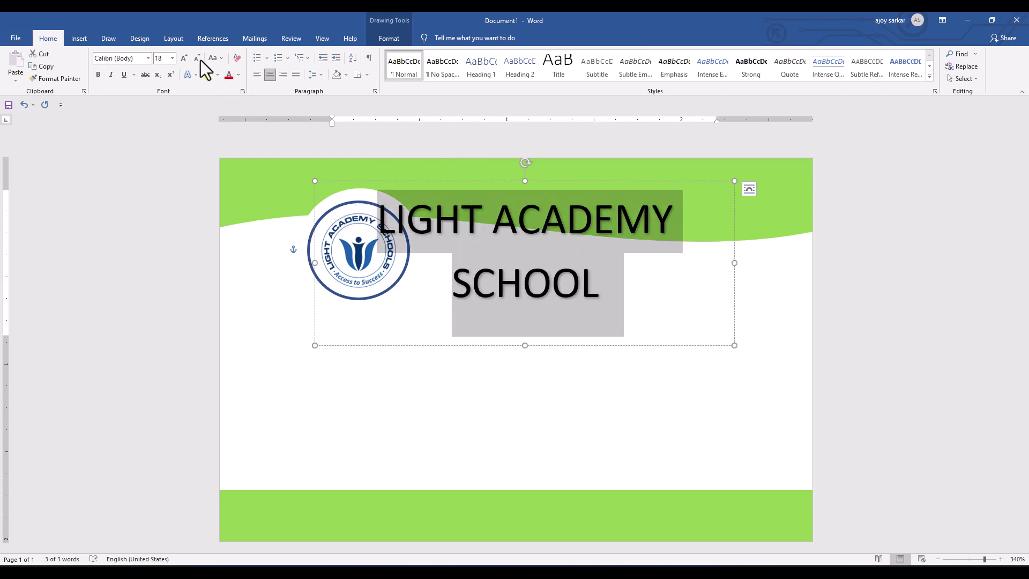
pyautogui.click(197, 58)
pyautogui.click(198, 57)
pyautogui.click(197, 57)
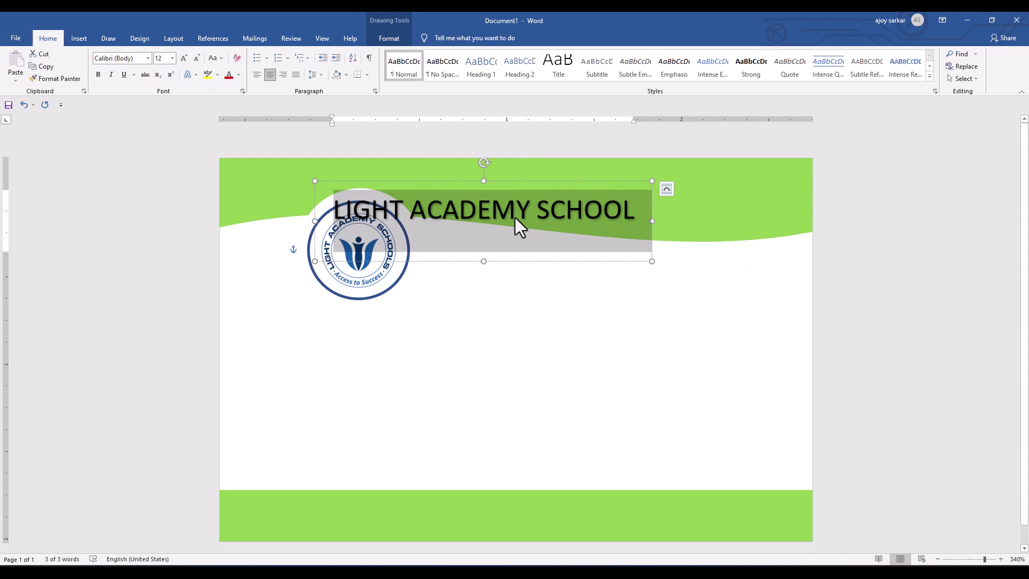
pyautogui.click(544, 170)
pyautogui.click(482, 206)
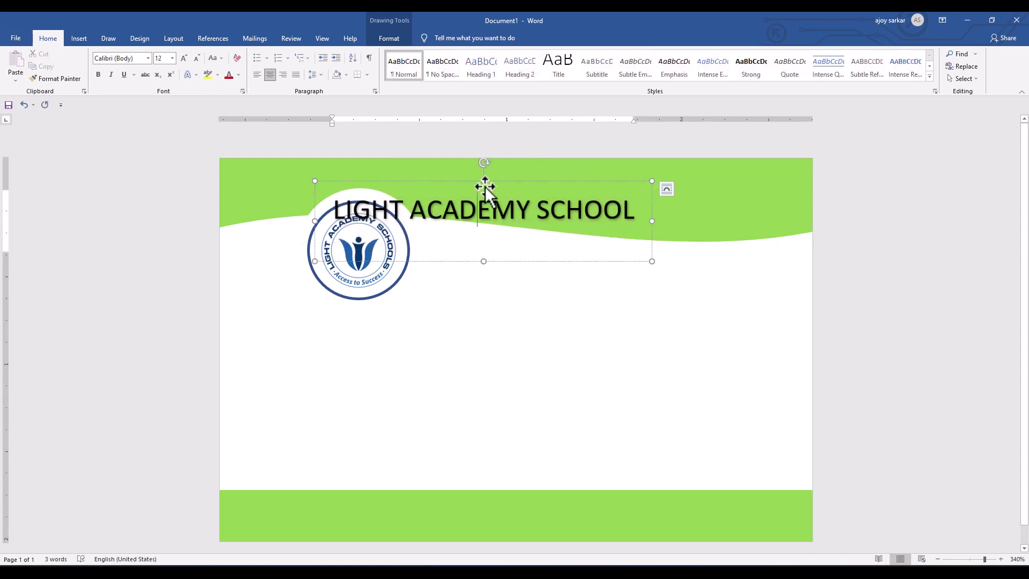
# Step: Move the title box into the header, widen it both ways, and enlarge the text to 14 pt
pyautogui.moveTo(485, 188); pyautogui.dragTo(554, 165)
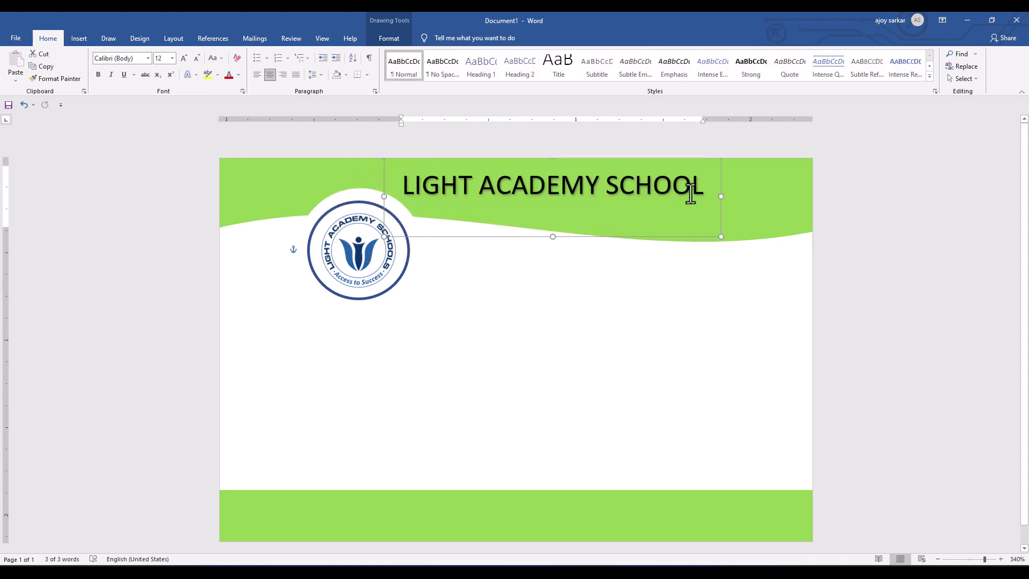
pyautogui.moveTo(721, 199); pyautogui.dragTo(799, 197)
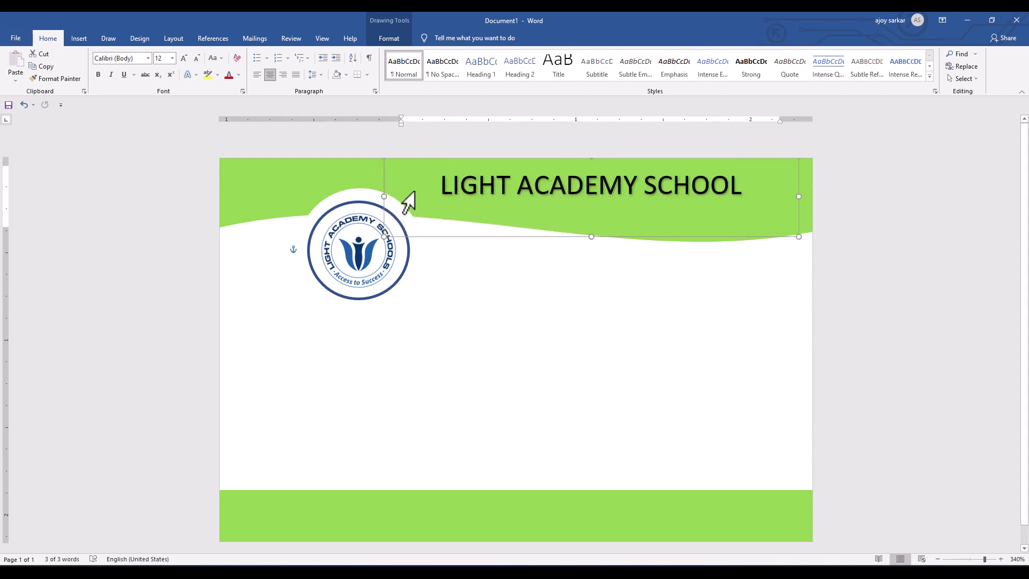
pyautogui.moveTo(384, 196); pyautogui.dragTo(347, 196)
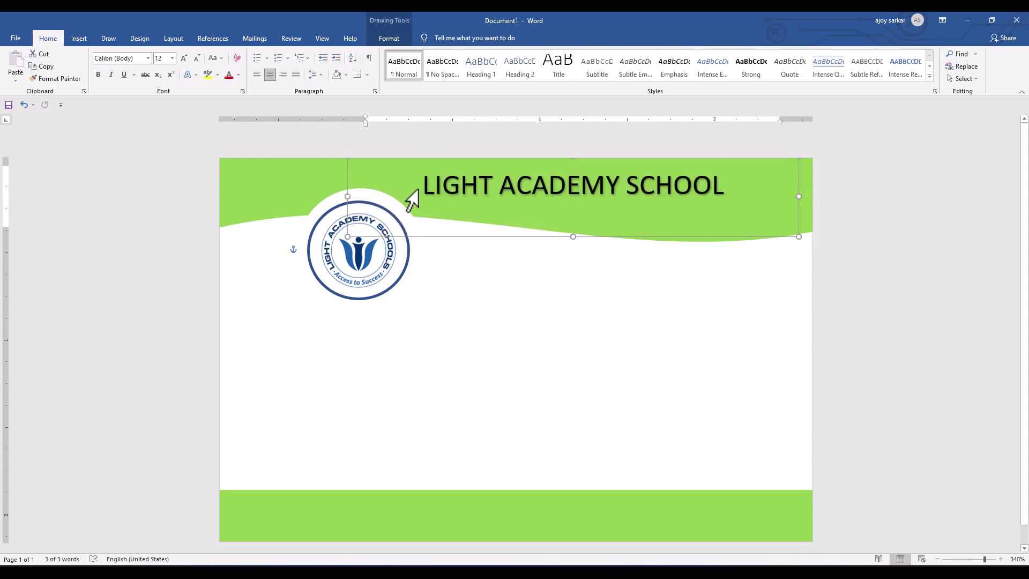
pyautogui.moveTo(424, 187); pyautogui.dragTo(731, 187)
pyautogui.click(184, 57)
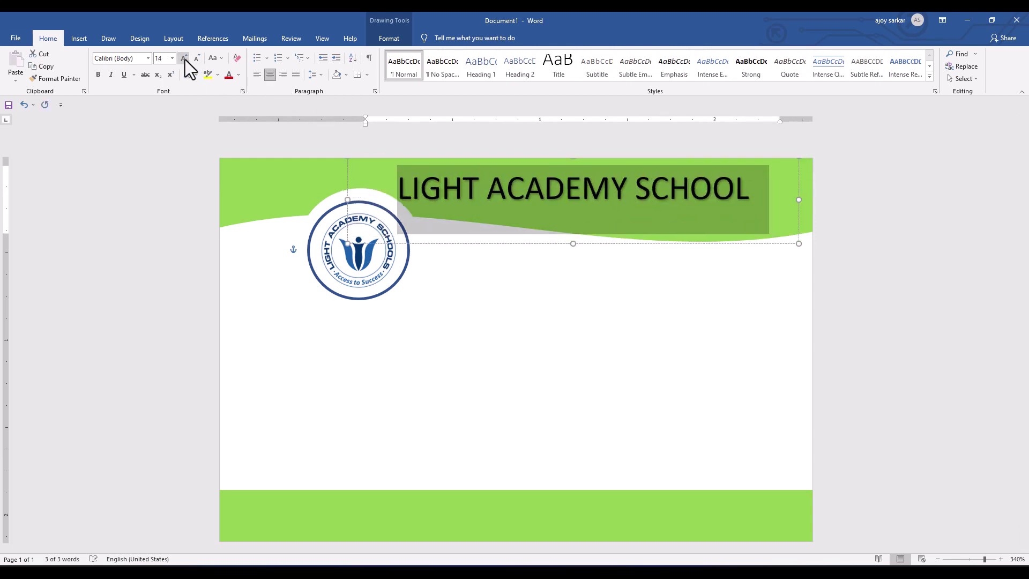
pyautogui.click(739, 230)
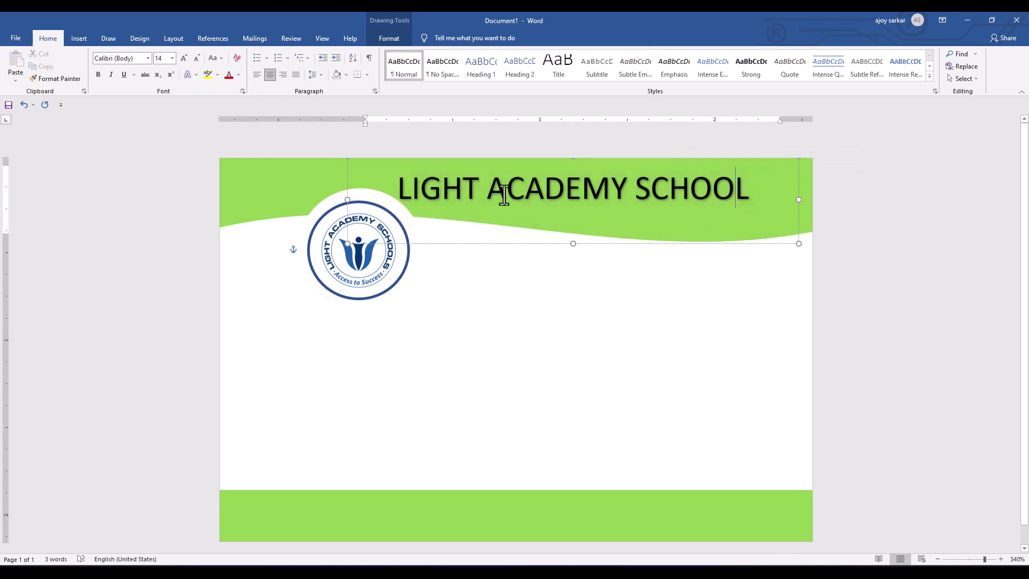
# Step: Raise the title box, nudge it right, and trim its bottom edge to fit the text
pyautogui.click(557, 260)
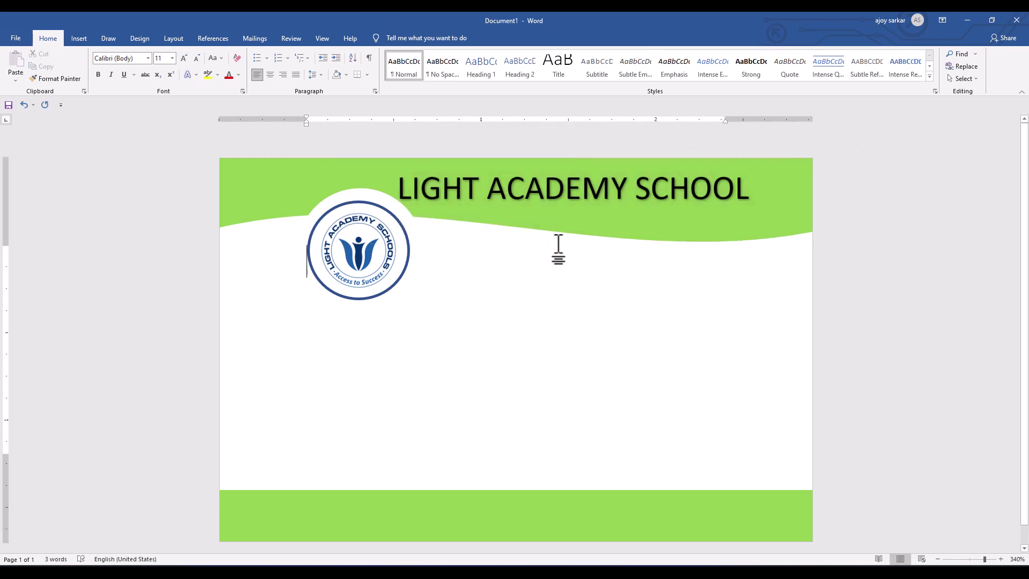
pyautogui.click(563, 199)
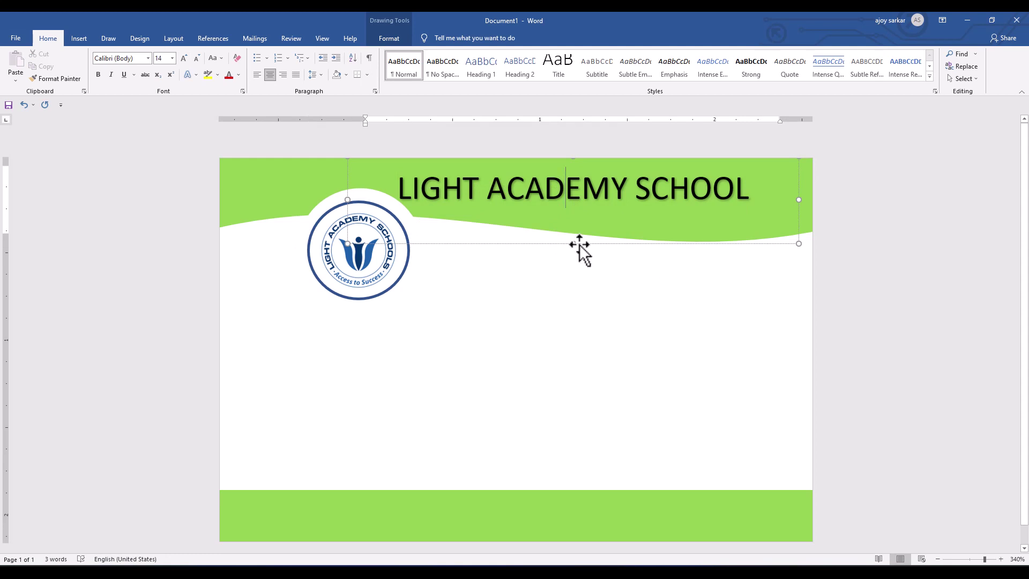
pyautogui.moveTo(568, 244)
pyautogui.mouseDown()
pyautogui.moveTo(600, 236)
pyautogui.moveTo(592, 217)
pyautogui.moveTo(587, 241)
pyautogui.mouseUp()
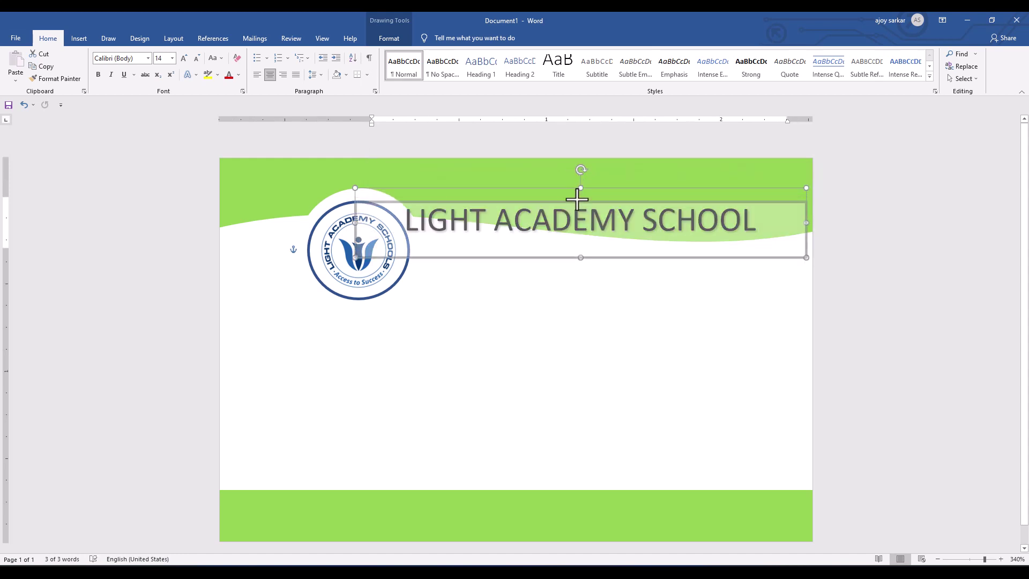
pyautogui.moveTo(578, 188)
pyautogui.mouseDown()
pyautogui.moveTo(579, 201)
pyautogui.moveTo(587, 155)
pyautogui.mouseUp()
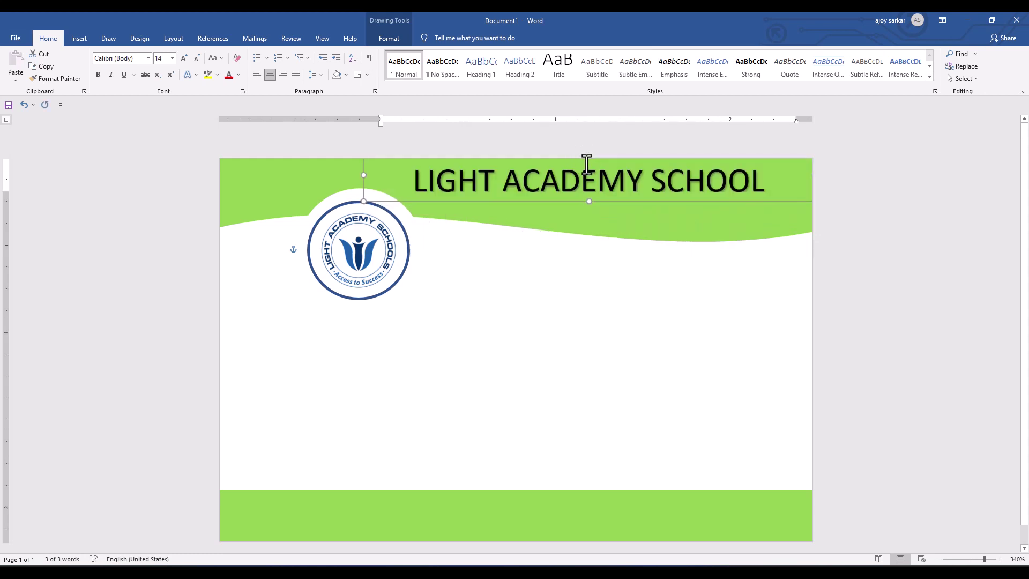
pyautogui.moveTo(365, 170); pyautogui.dragTo(369, 169)
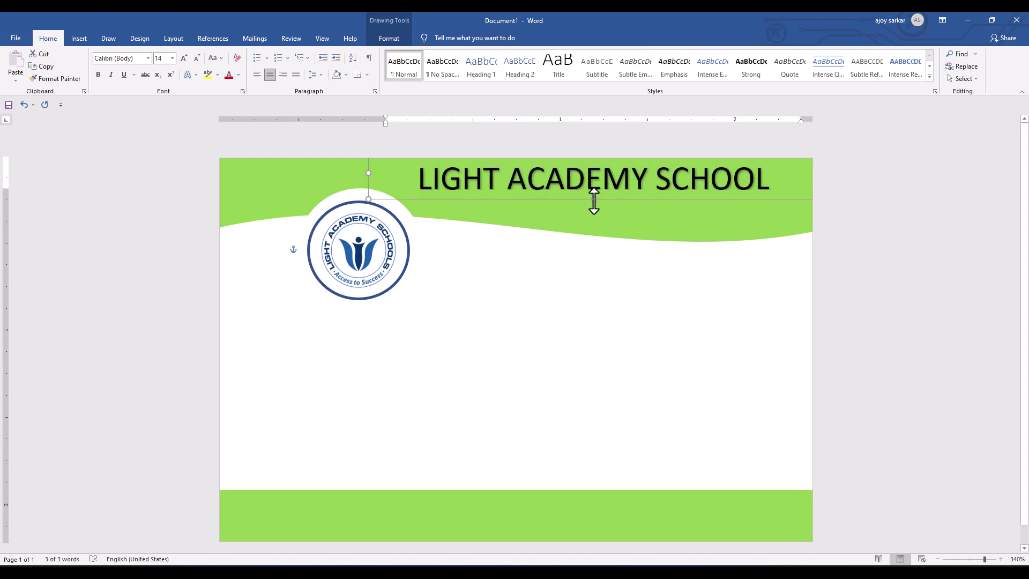
pyautogui.moveTo(593, 202); pyautogui.dragTo(599, 199)
pyautogui.click(91, 42)
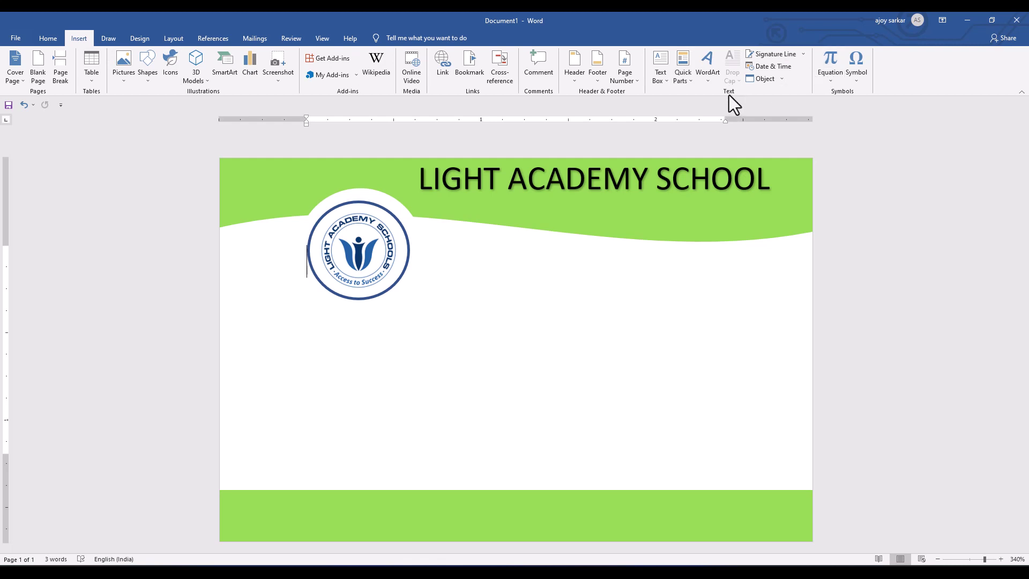
# Step: Add a KOLKATA WordArt box and shrink its text with five font-size decreases
pyautogui.click(708, 67)
pyautogui.click(712, 102)
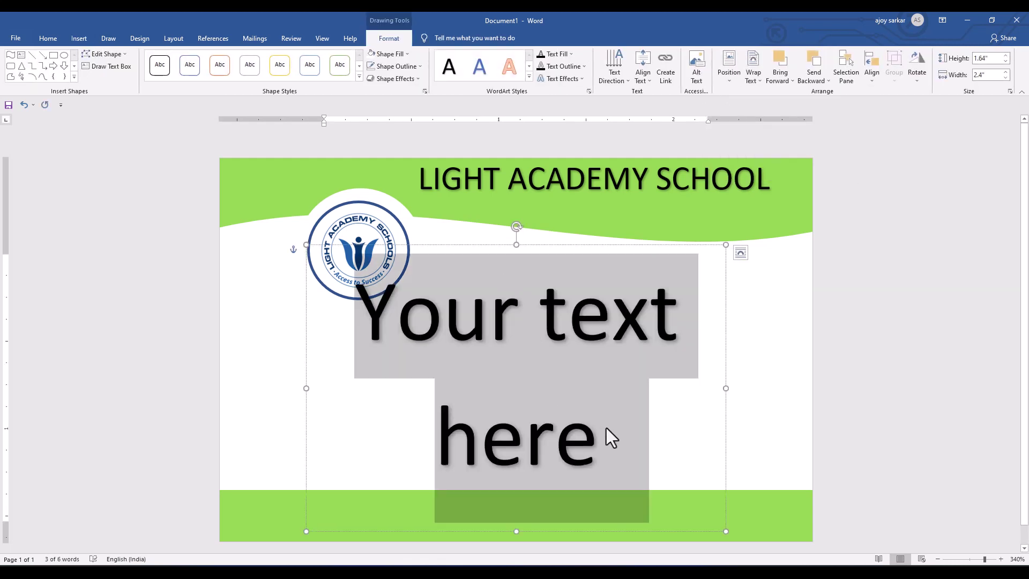
pyautogui.write('KOLK')
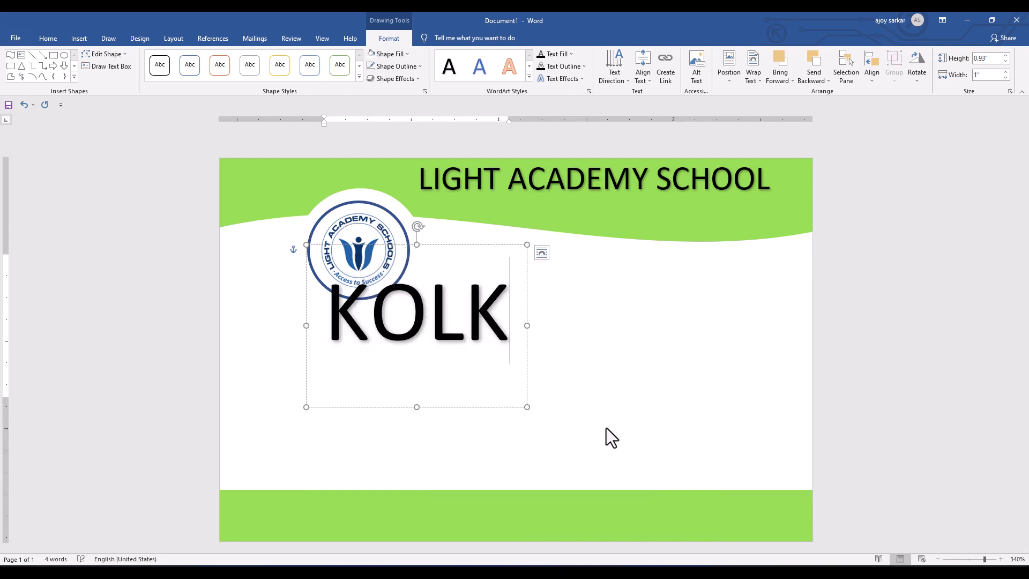
pyautogui.write('ATA')
pyautogui.moveTo(671, 342)
pyautogui.mouseDown()
pyautogui.moveTo(368, 312)
pyautogui.moveTo(280, 322)
pyautogui.mouseUp()
pyautogui.click(75, 40)
pyautogui.click(54, 39)
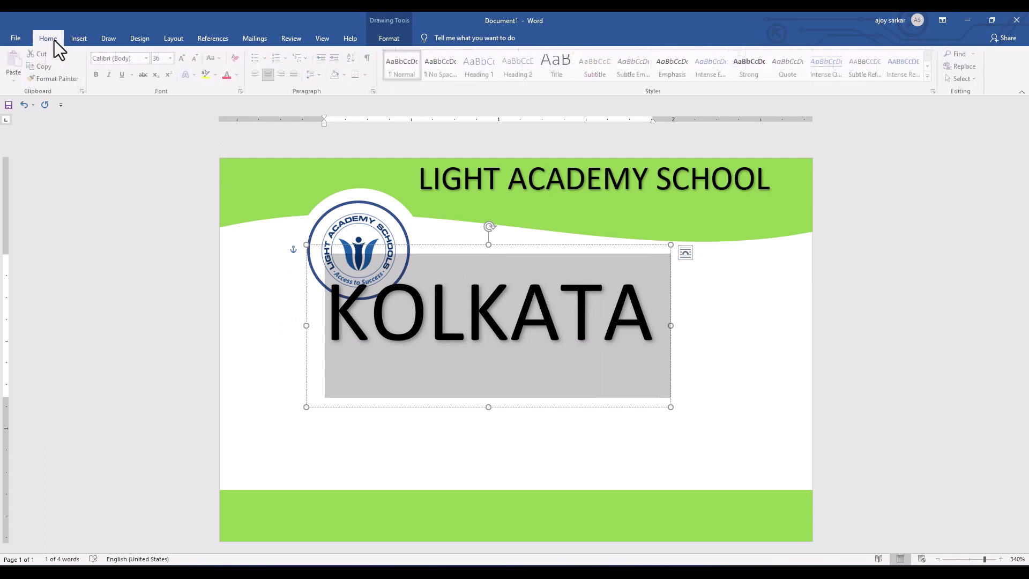
pyautogui.click(196, 63)
pyautogui.click(196, 63)
pyautogui.click(196, 63)
pyautogui.click(196, 62)
pyautogui.click(196, 63)
pyautogui.click(196, 63)
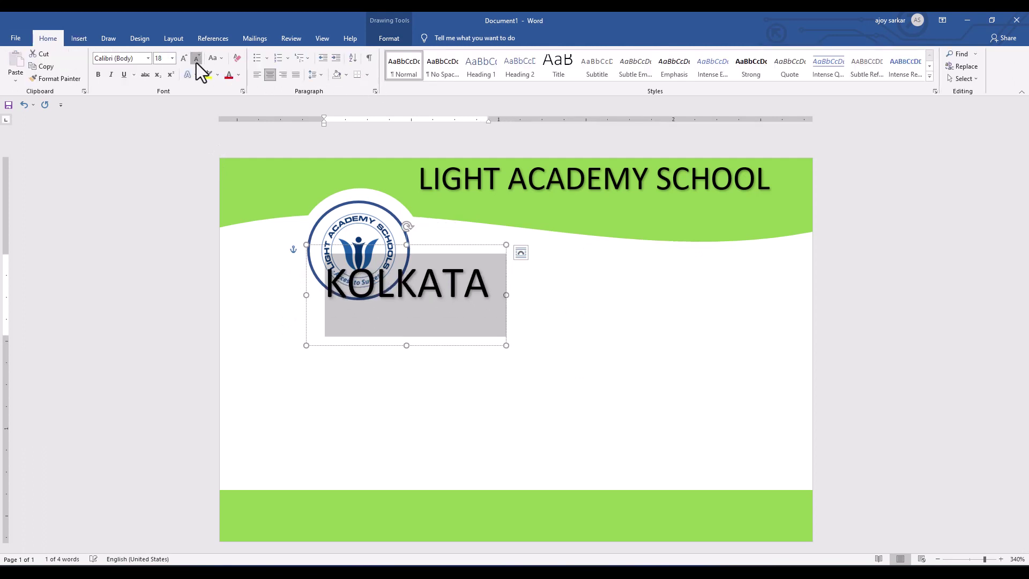
pyautogui.click(196, 63)
pyautogui.click(196, 63)
pyautogui.click(196, 62)
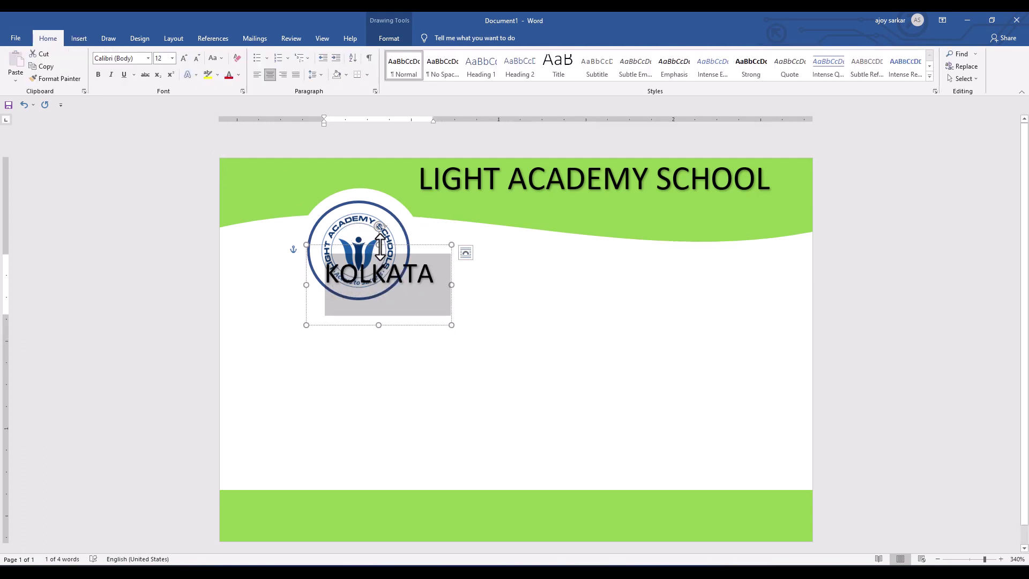
# Step: Drag KOLKATA to the upper right under the title and resize its box
pyautogui.moveTo(380, 247); pyautogui.dragTo(670, 195)
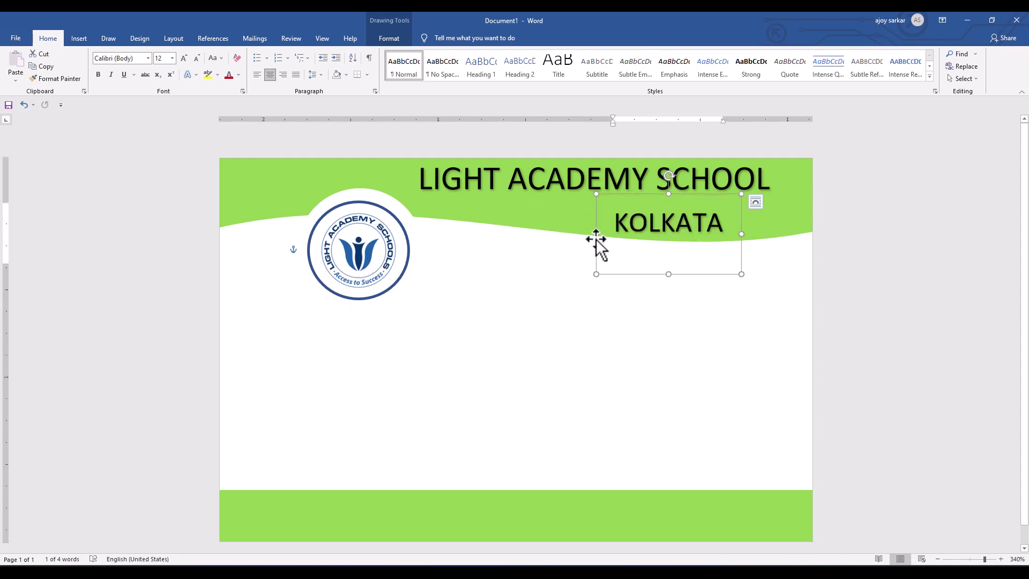
pyautogui.moveTo(667, 265); pyautogui.dragTo(671, 246)
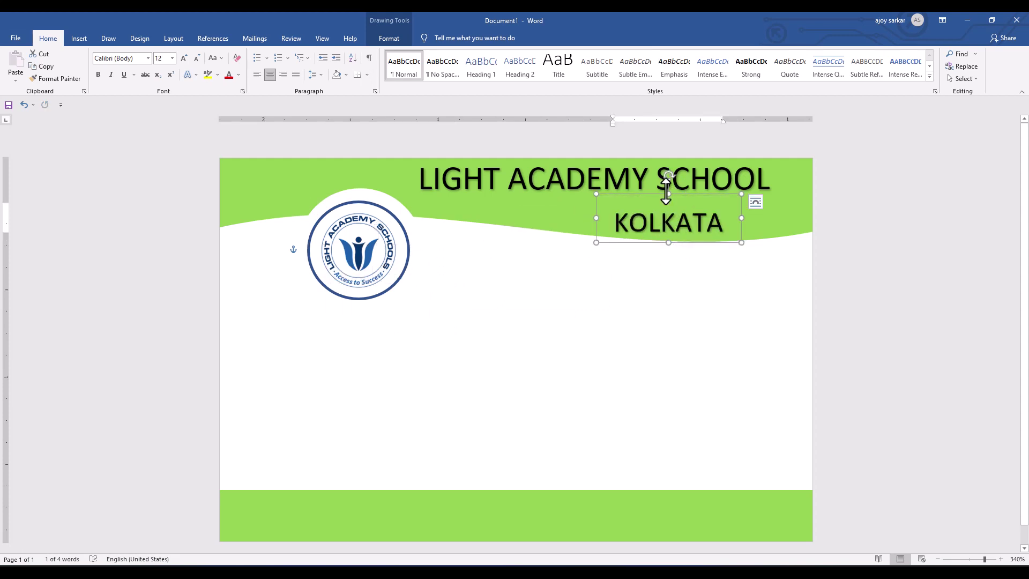
pyautogui.moveTo(668, 194)
pyautogui.mouseDown()
pyautogui.moveTo(678, 204)
pyautogui.moveTo(689, 193)
pyautogui.mouseUp()
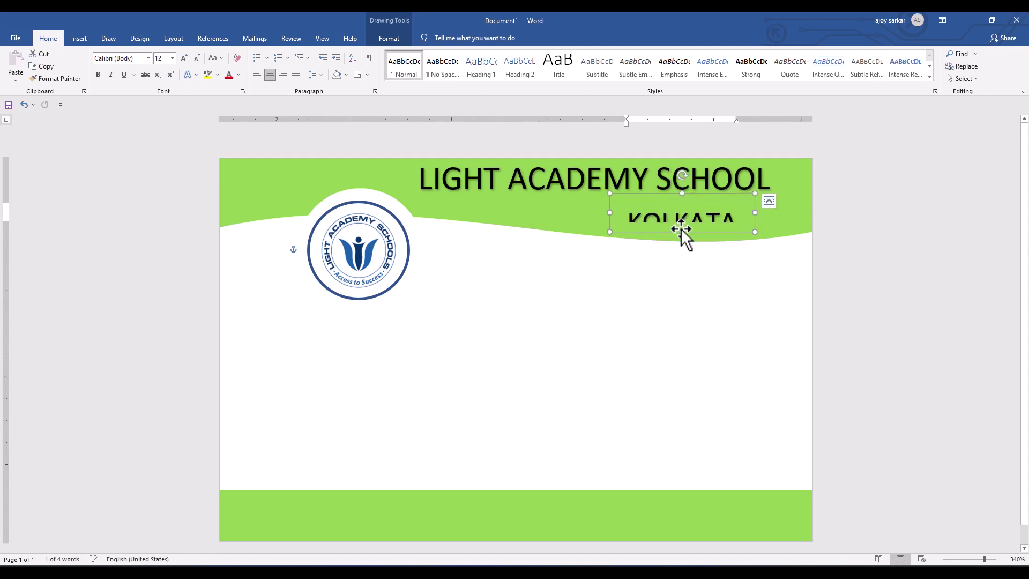
pyautogui.moveTo(682, 232); pyautogui.dragTo(680, 245)
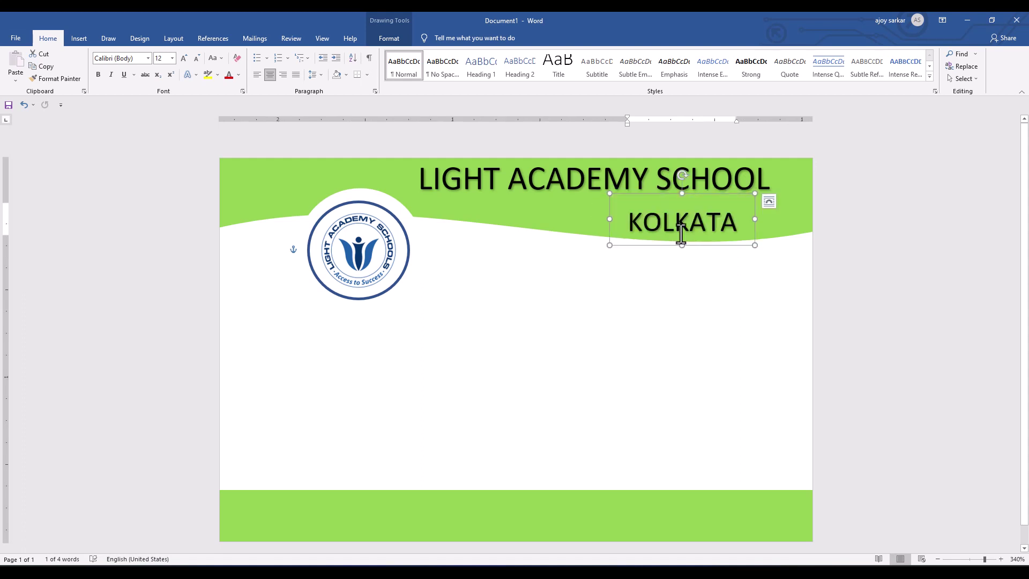
# Step: Fine-tune KOLKATA's position with arrow-key nudges, then compare with the finished card
pyautogui.click(748, 234)
pyautogui.press('Up')
pyautogui.press('Up')
pyautogui.press('Up')
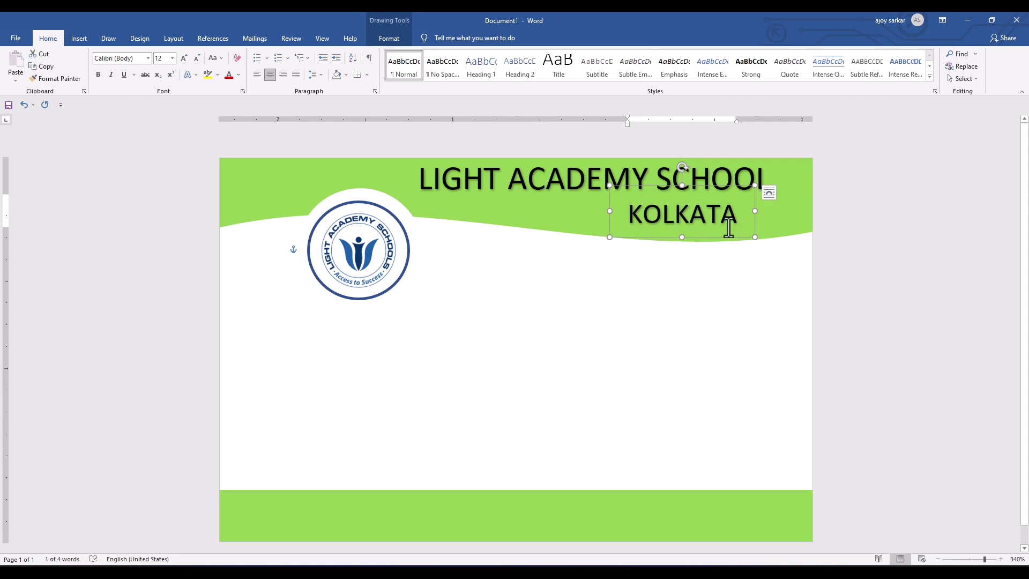
pyautogui.moveTo(609, 211); pyautogui.dragTo(594, 213)
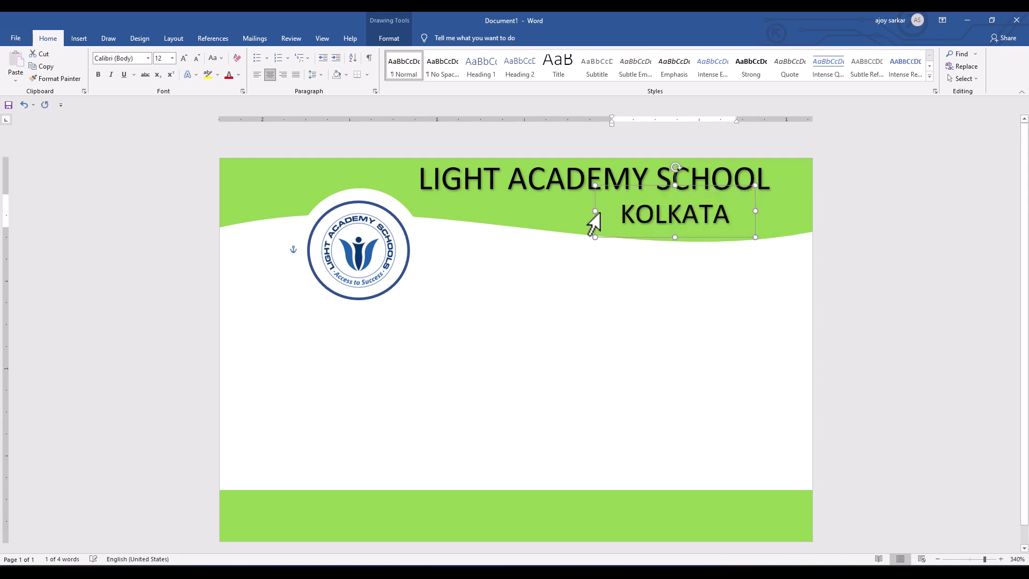
pyautogui.press('Right')
pyautogui.press('Right')
pyautogui.press('Right')
pyautogui.press('Left')
pyautogui.press('Left')
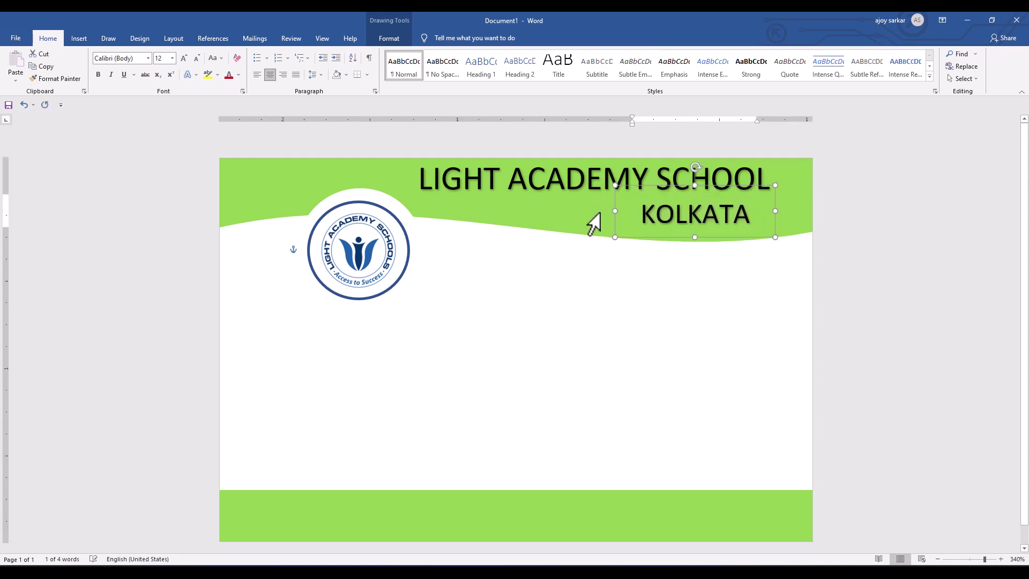
pyautogui.press('Left')
pyautogui.press('Left')
pyautogui.press('Left')
pyautogui.press('Left')
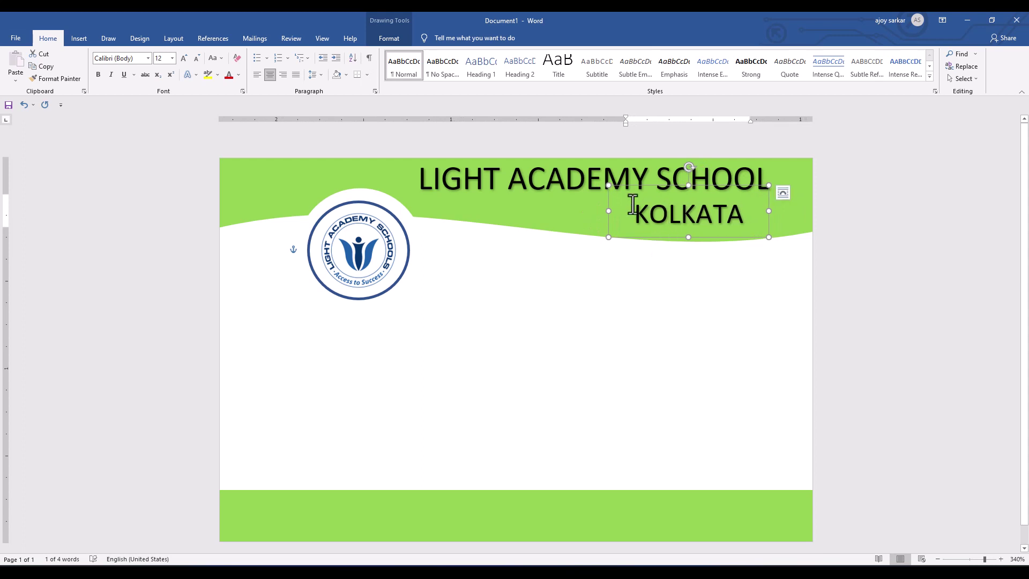
pyautogui.click(458, 523)
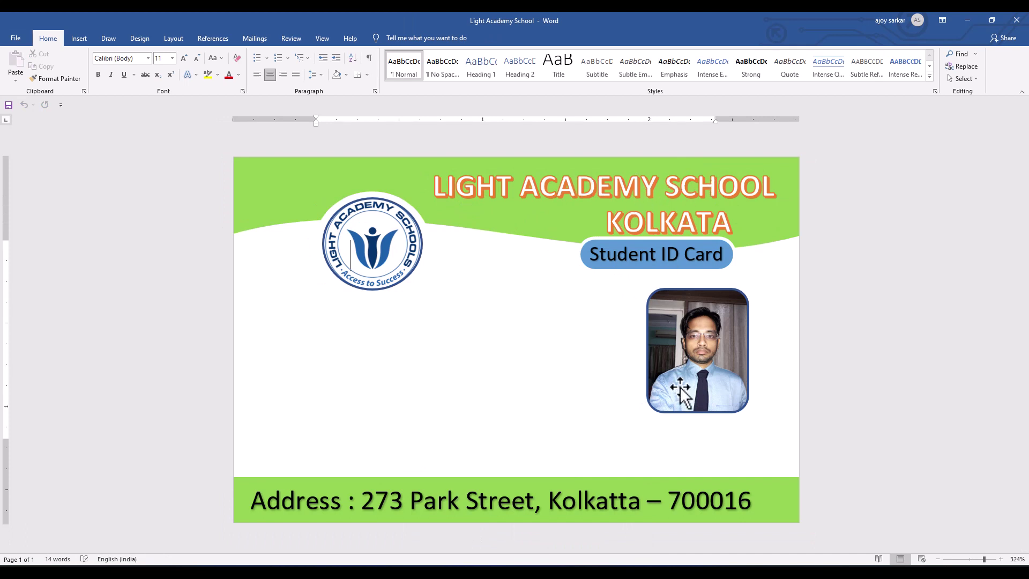
# Step: Back in Document1, select the LIGHT ACADEMY SCHOOL title text and expand the WordArt Styles gallery
pyautogui.hotkey('alt', 'Tab')
pyautogui.click(402, 200)
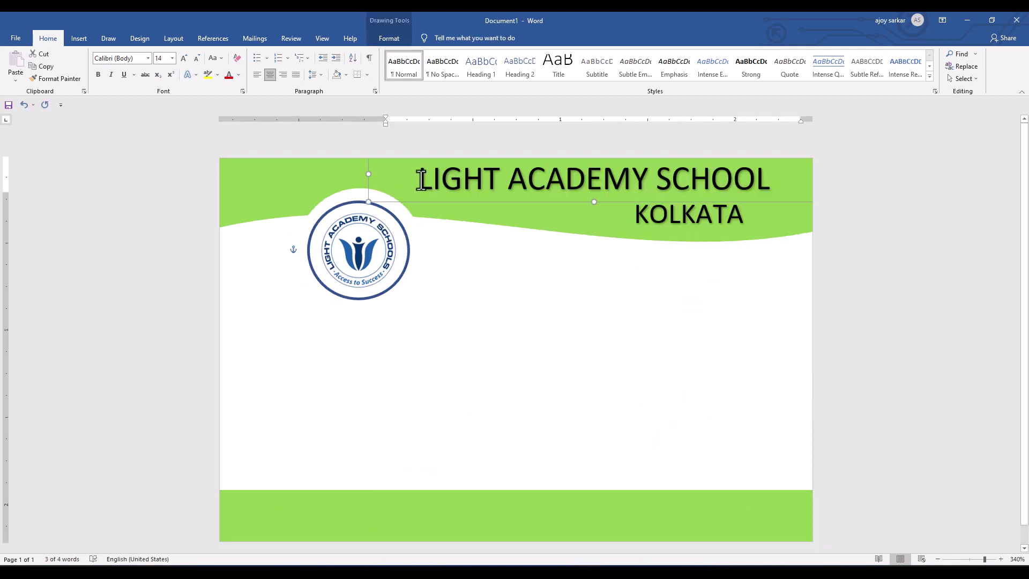
pyautogui.moveTo(469, 180); pyautogui.dragTo(715, 176)
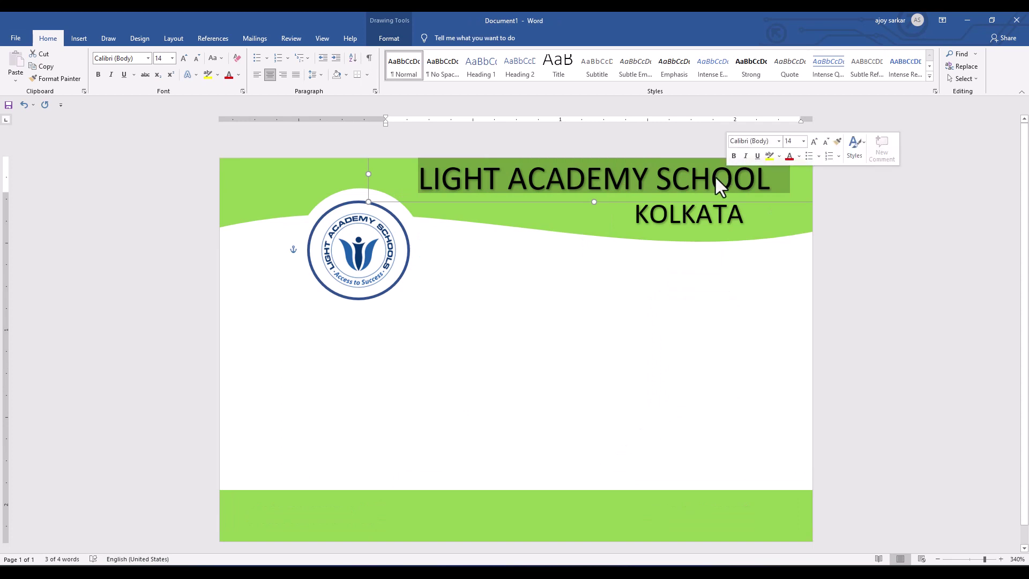
pyautogui.click(388, 38)
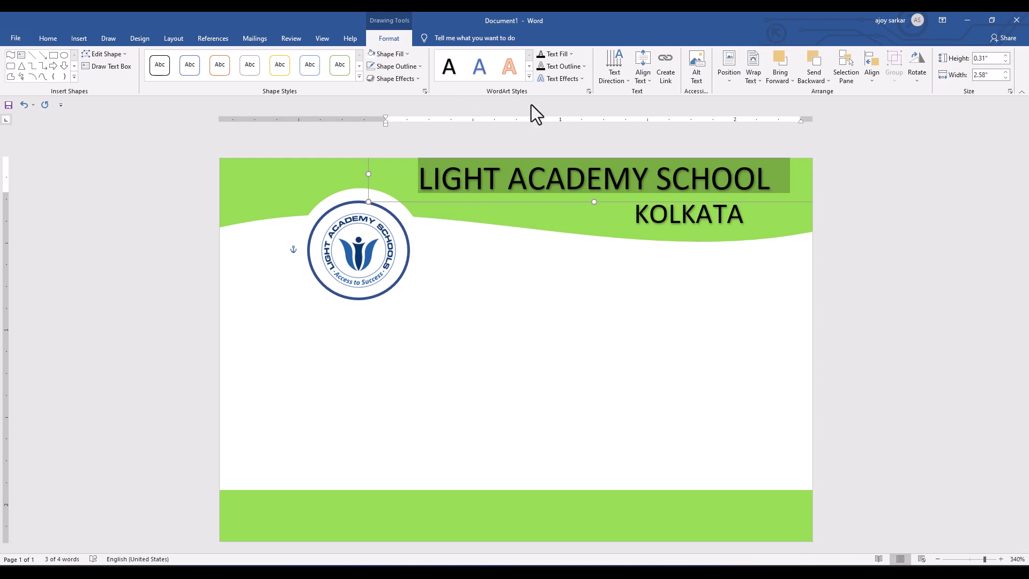
pyautogui.click(529, 76)
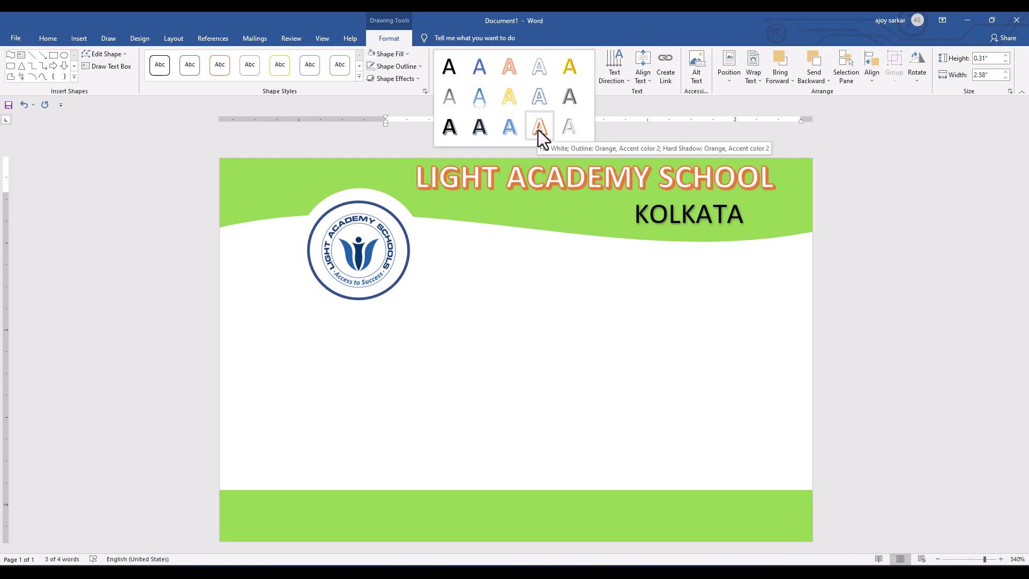
# Step: Apply White, Outline Orange, Hard Shadow to the title and KOLKATA, then compare with the finished card
pyautogui.click(538, 130)
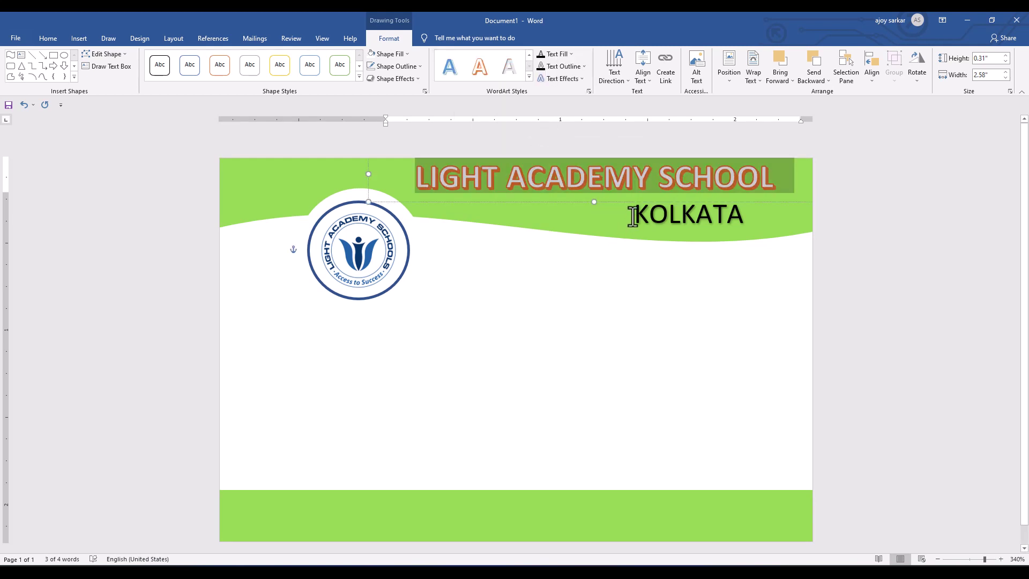
pyautogui.moveTo(632, 216); pyautogui.dragTo(726, 213)
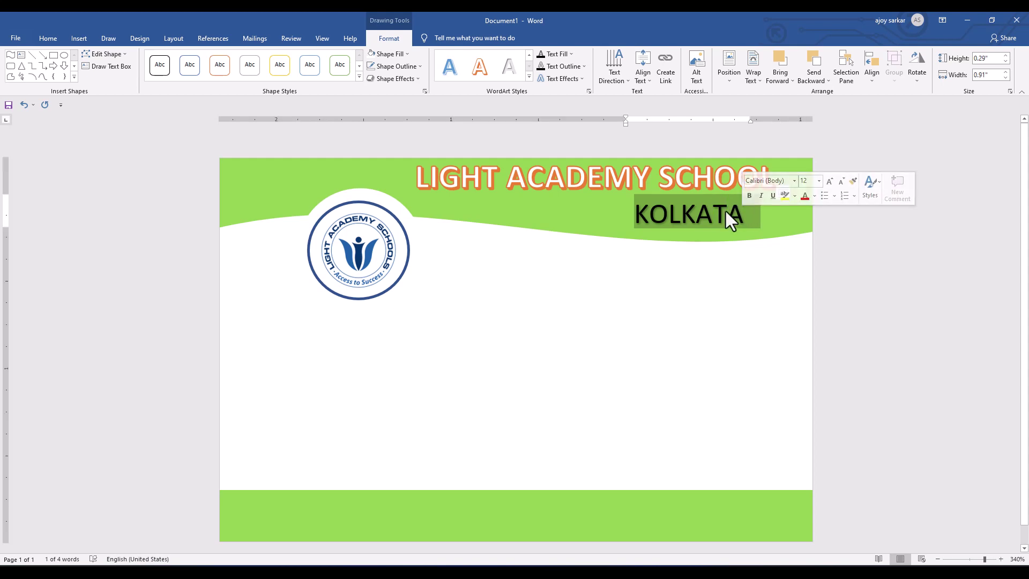
pyautogui.click(483, 73)
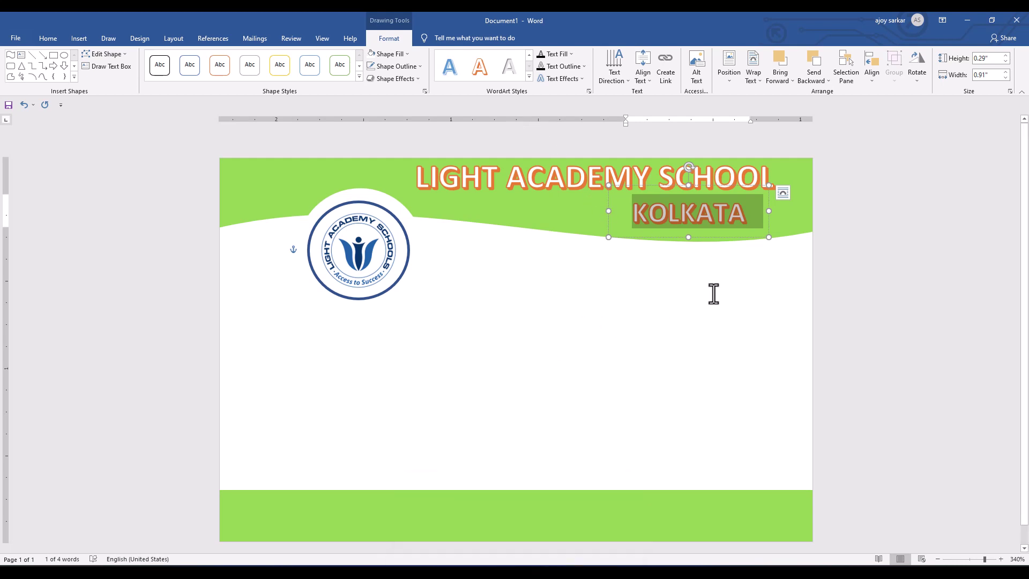
pyautogui.click(476, 527)
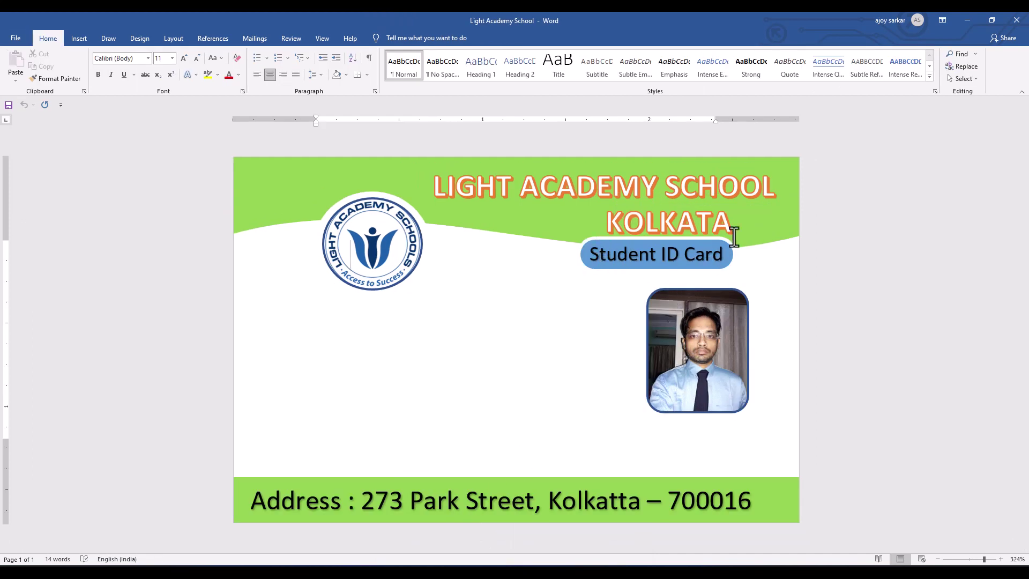
pyautogui.click(965, 25)
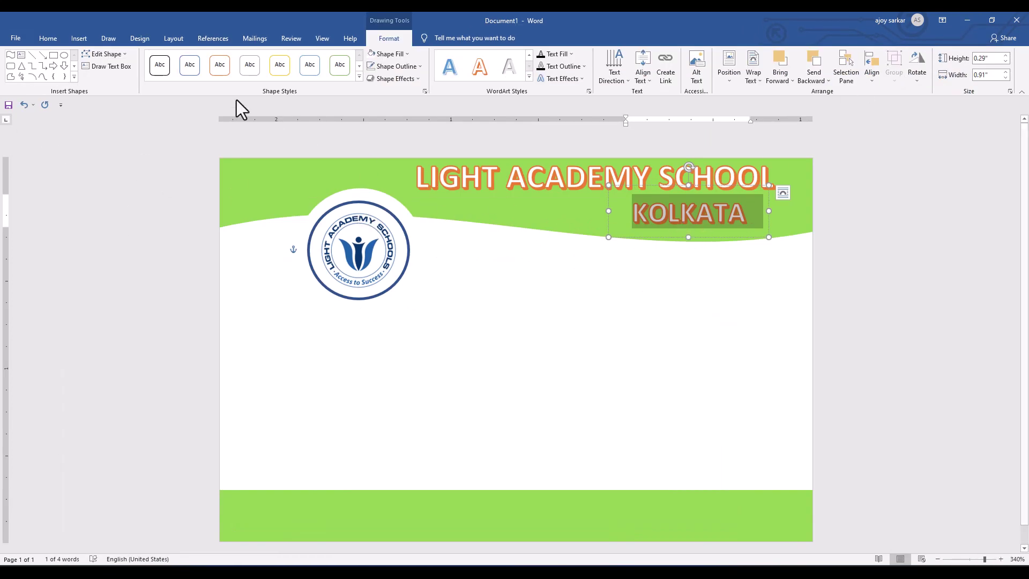
# Step: Draw a rounded rectangle below KOLKATA and round its ends into a 0.22" by 1.1" pill
pyautogui.click(75, 78)
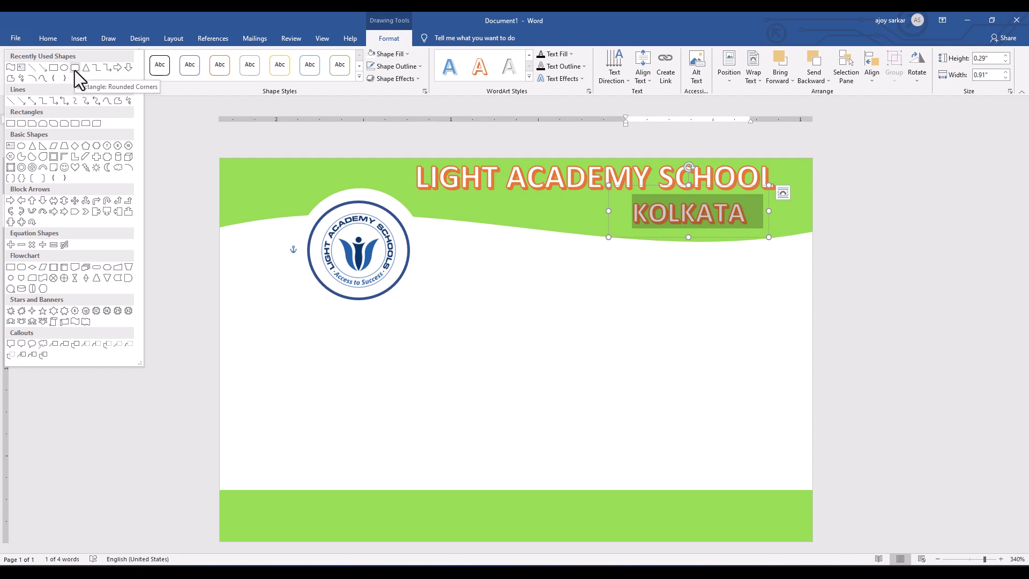
pyautogui.click(75, 68)
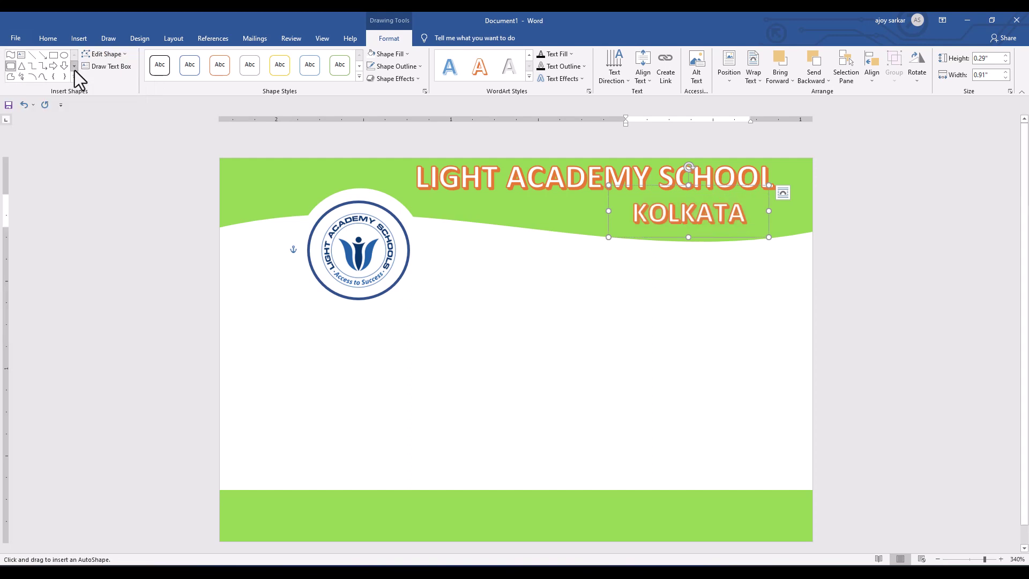
pyautogui.moveTo(583, 245); pyautogui.dragTo(776, 285)
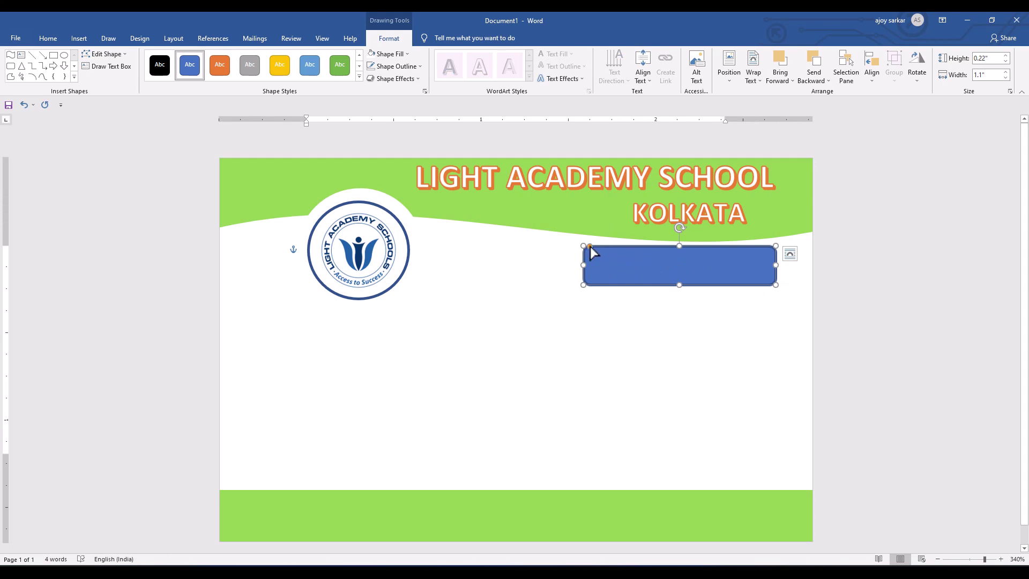
pyautogui.moveTo(590, 247); pyautogui.dragTo(611, 258)
# Step: Insert a new WordArt box, move it toward the logo and shrink its text to 16 pt
pyautogui.click(711, 74)
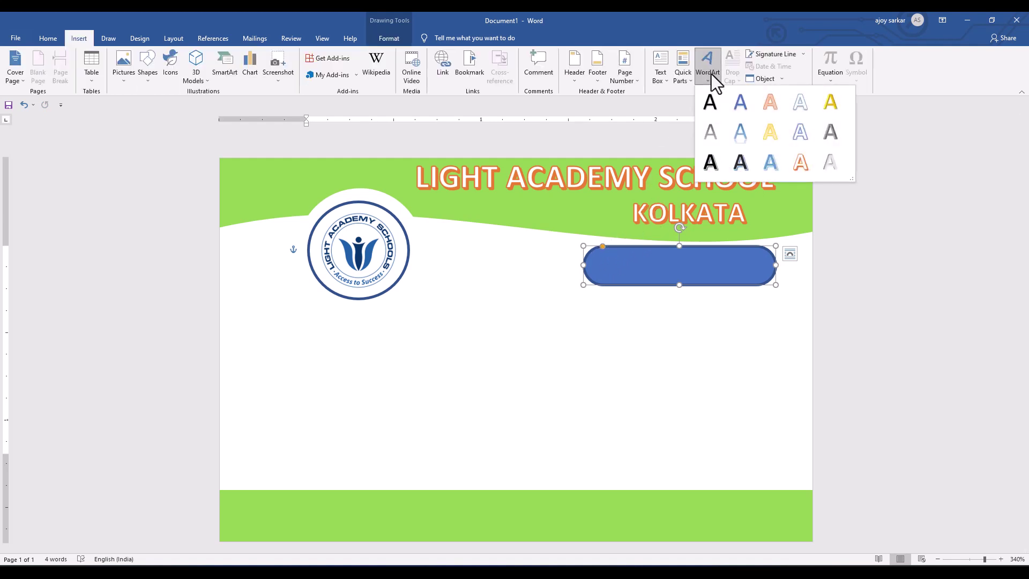
pyautogui.click(713, 102)
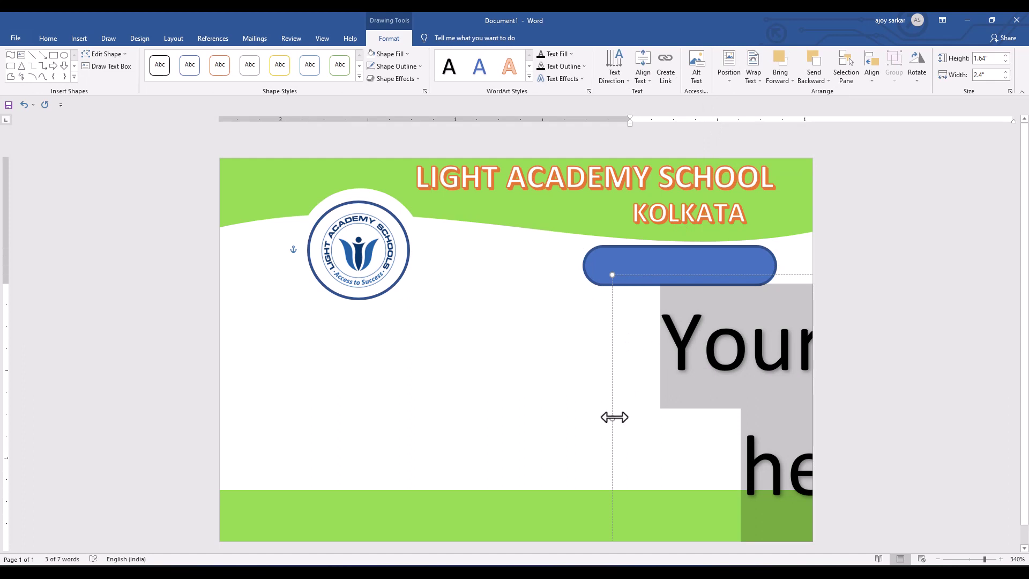
pyautogui.moveTo(613, 413); pyautogui.dragTo(345, 340)
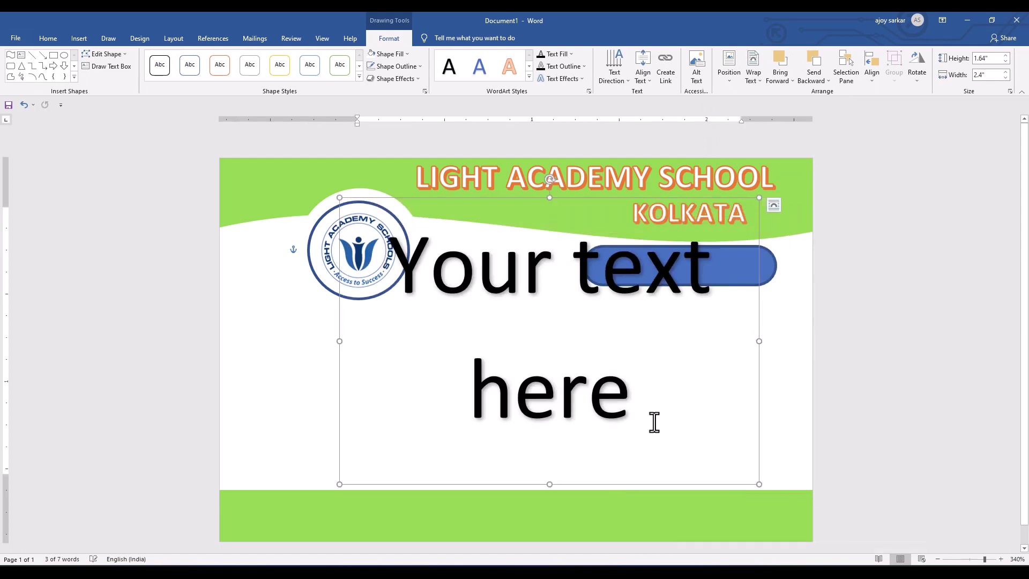
pyautogui.moveTo(622, 390); pyautogui.dragTo(420, 272)
pyautogui.click(48, 38)
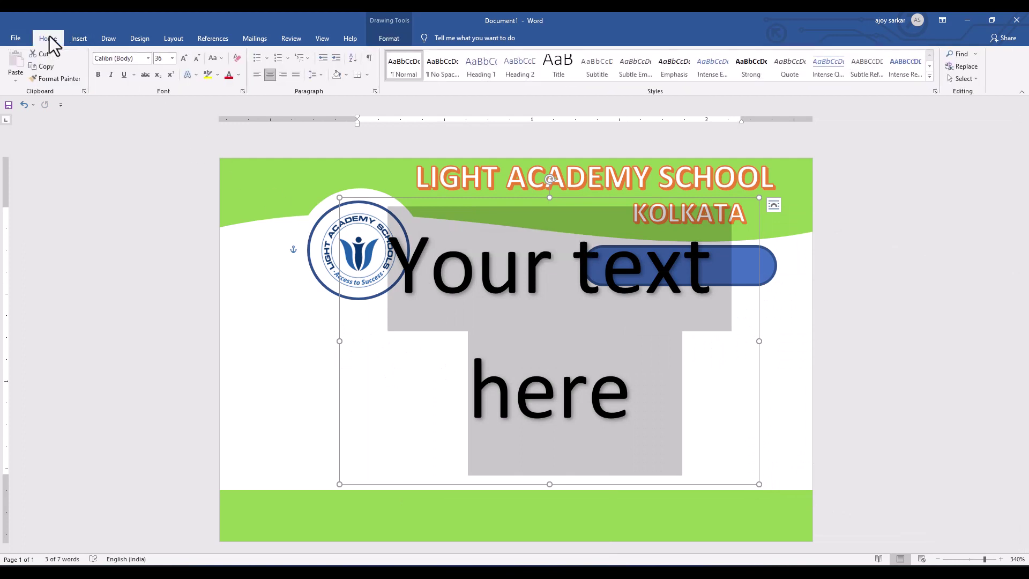
pyautogui.click(197, 57)
pyautogui.click(199, 56)
pyautogui.click(198, 56)
pyautogui.click(198, 57)
pyautogui.click(198, 57)
pyautogui.click(199, 57)
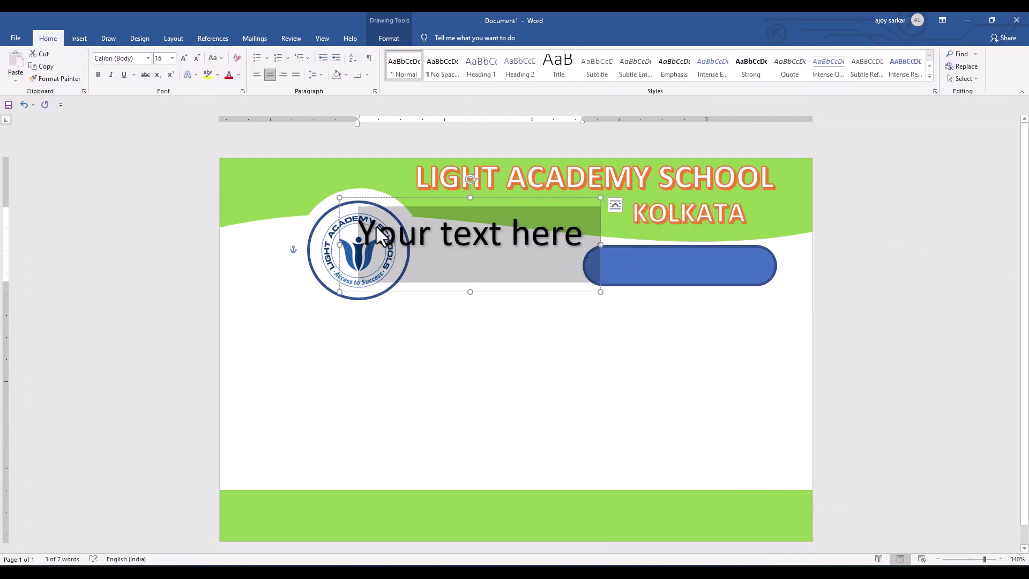
# Step: Resize the WordArt box, type 'Student ID Card', and fit it onto the blue bar
pyautogui.moveTo(457, 196); pyautogui.dragTo(487, 314)
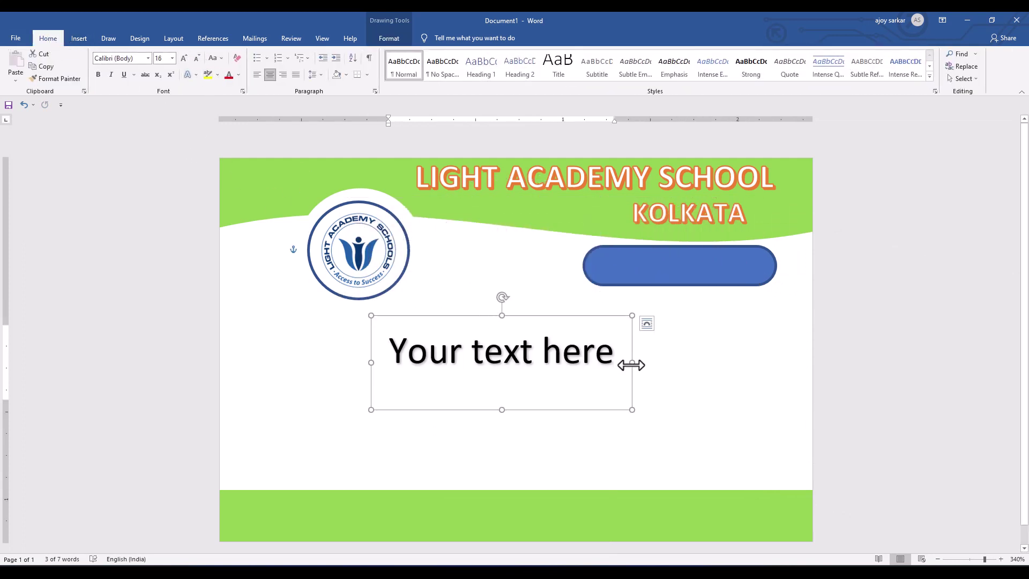
pyautogui.moveTo(632, 362); pyautogui.dragTo(724, 365)
pyautogui.moveTo(547, 410); pyautogui.dragTo(546, 387)
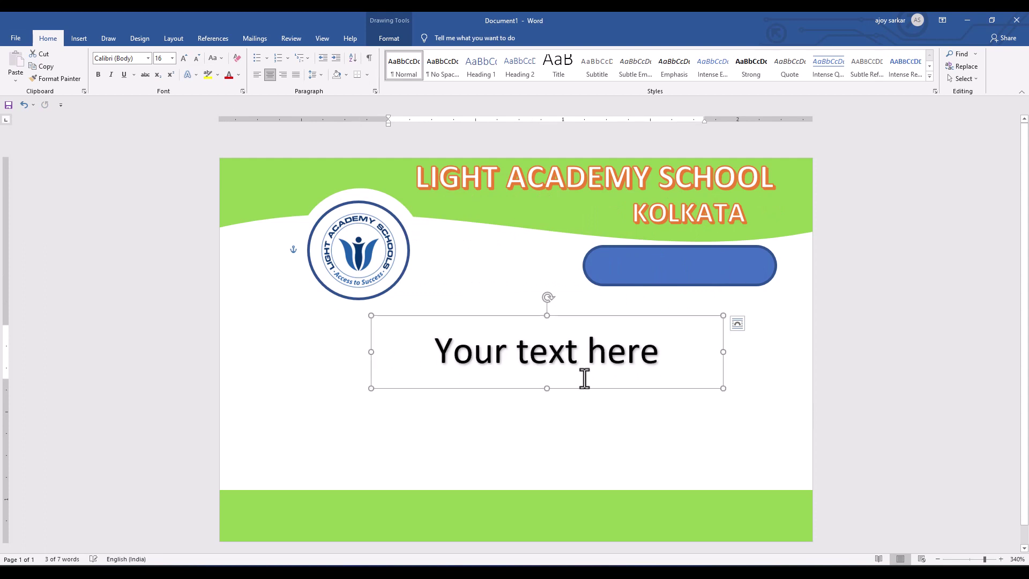
pyautogui.moveTo(656, 355); pyautogui.dragTo(422, 366)
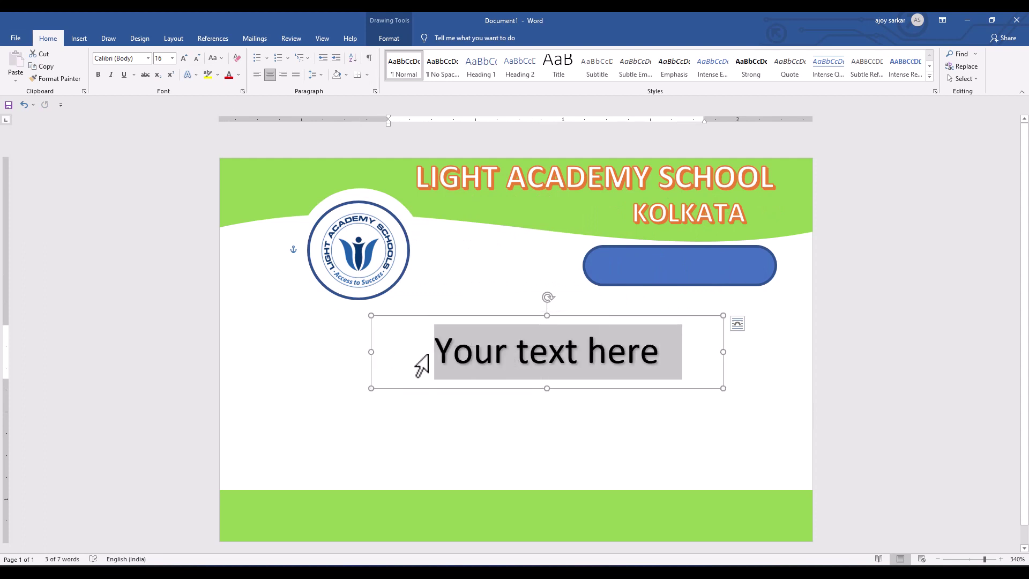
pyautogui.write('Student ')
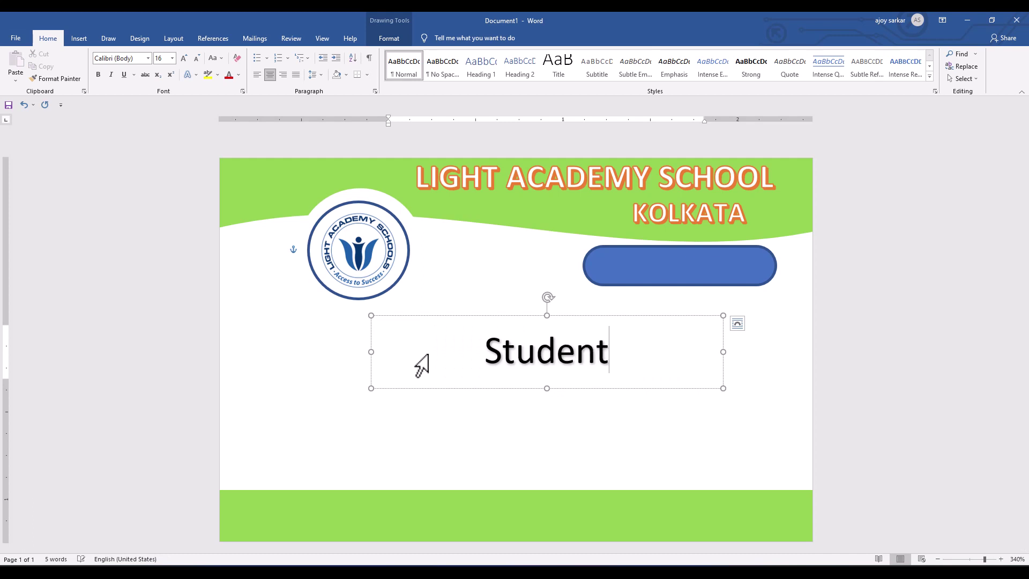
pyautogui.write('ID C')
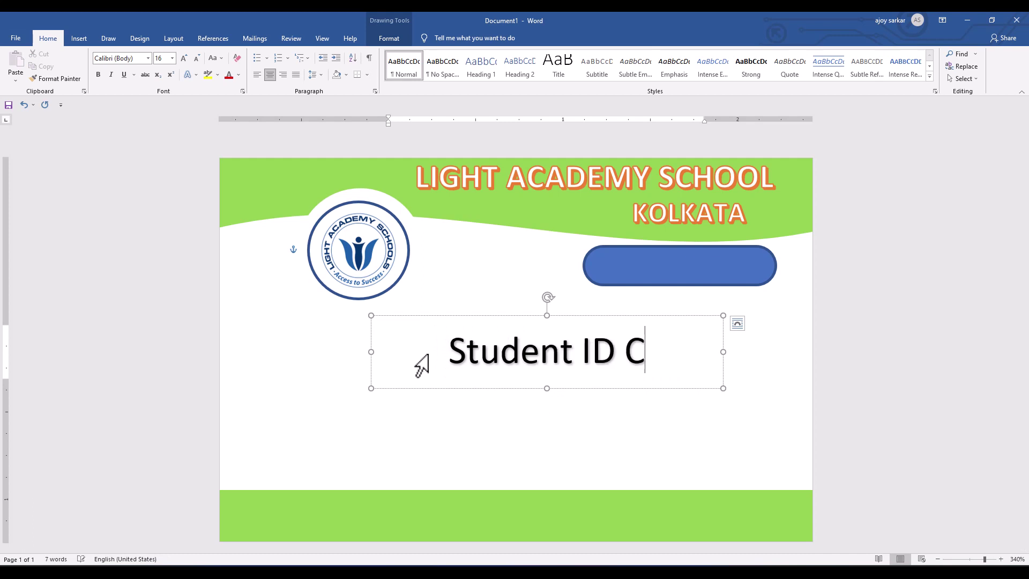
pyautogui.write('ard')
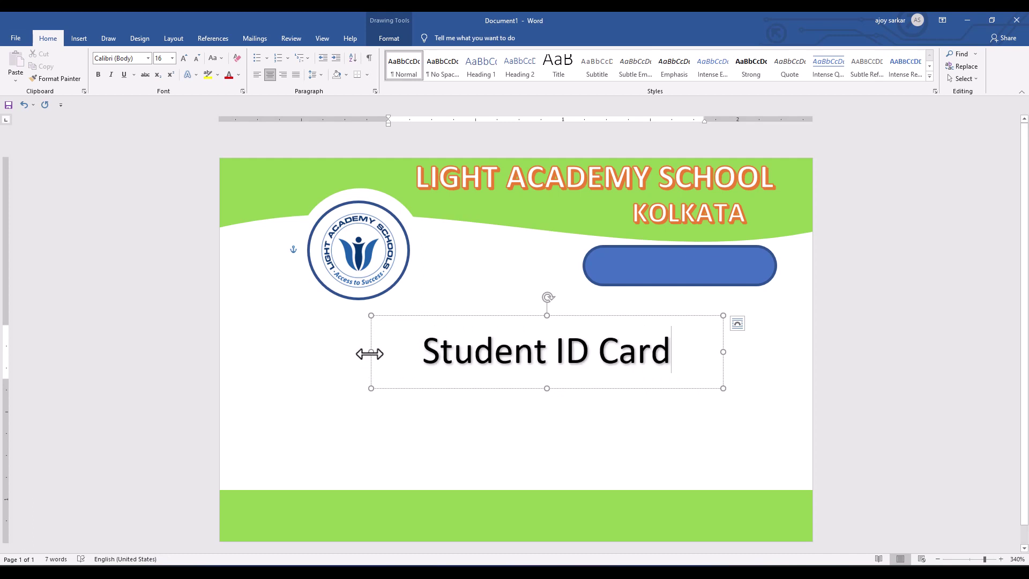
pyautogui.moveTo(371, 351); pyautogui.dragTo(408, 351)
pyautogui.hotkey('ctrl', 'z')
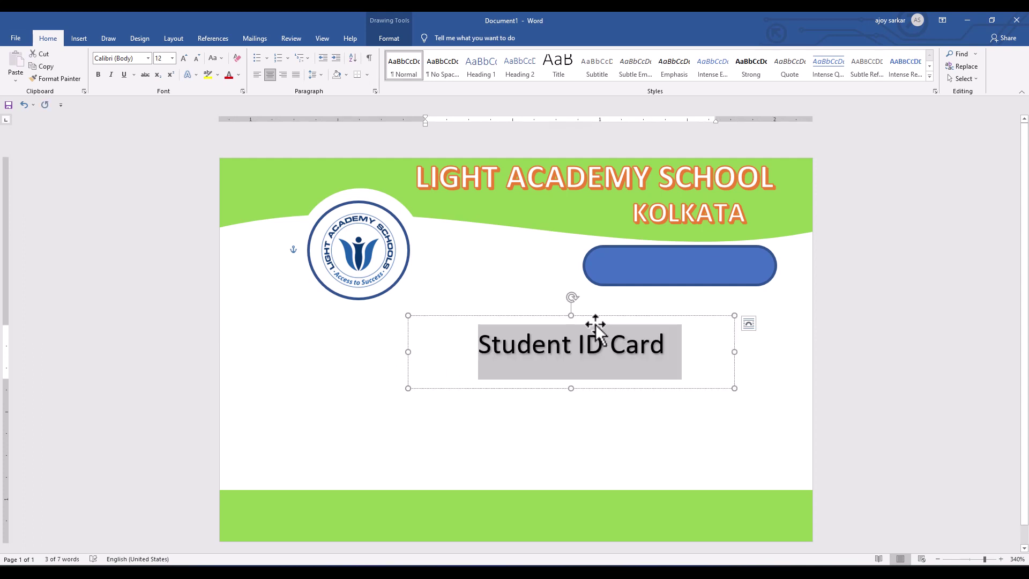
pyautogui.moveTo(579, 316); pyautogui.dragTo(678, 246)
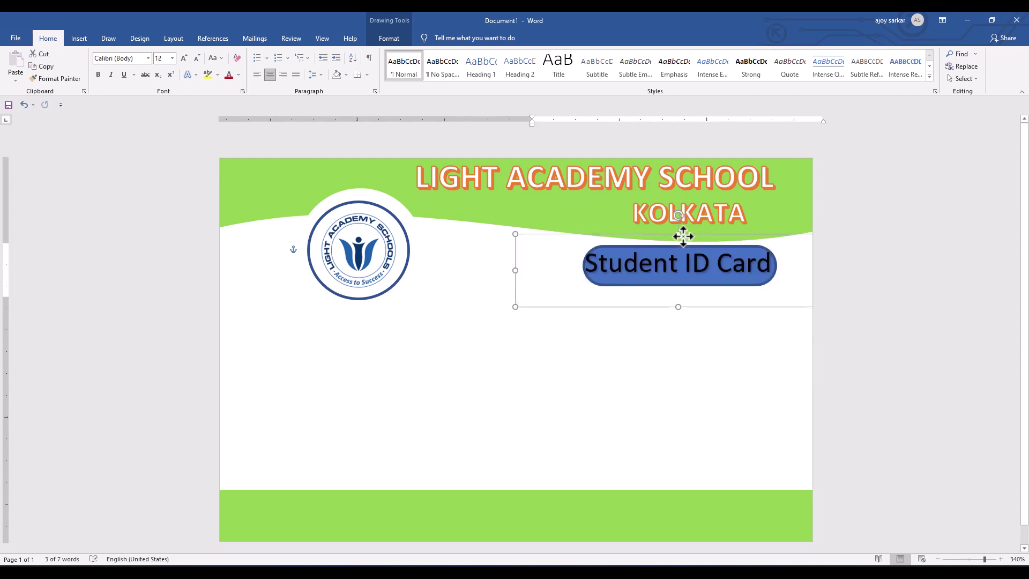
pyautogui.moveTo(516, 271); pyautogui.dragTo(552, 268)
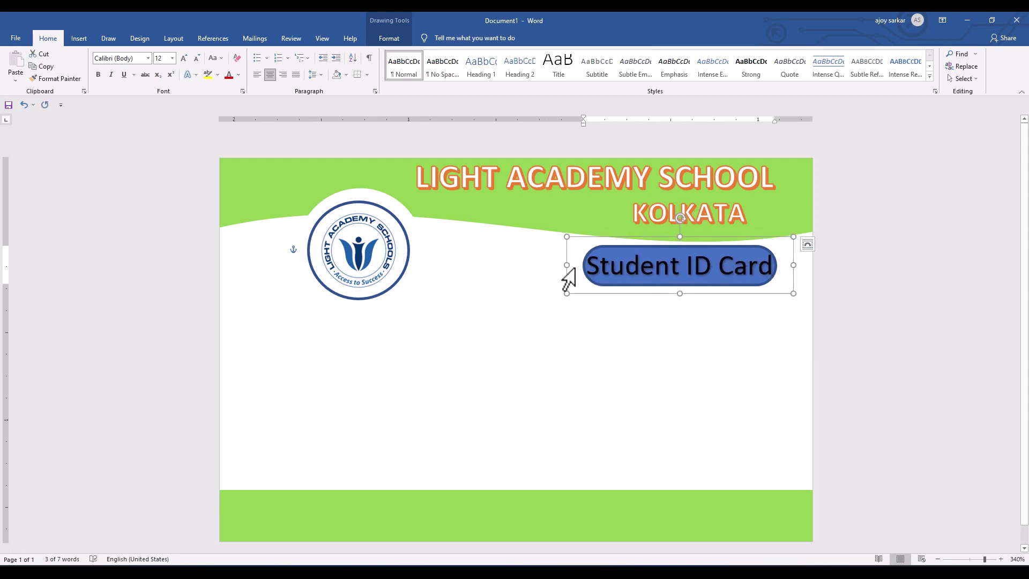
# Step: Format the Student ID Card text as 11 pt white lettering
pyautogui.moveTo(592, 268); pyautogui.dragTo(788, 266)
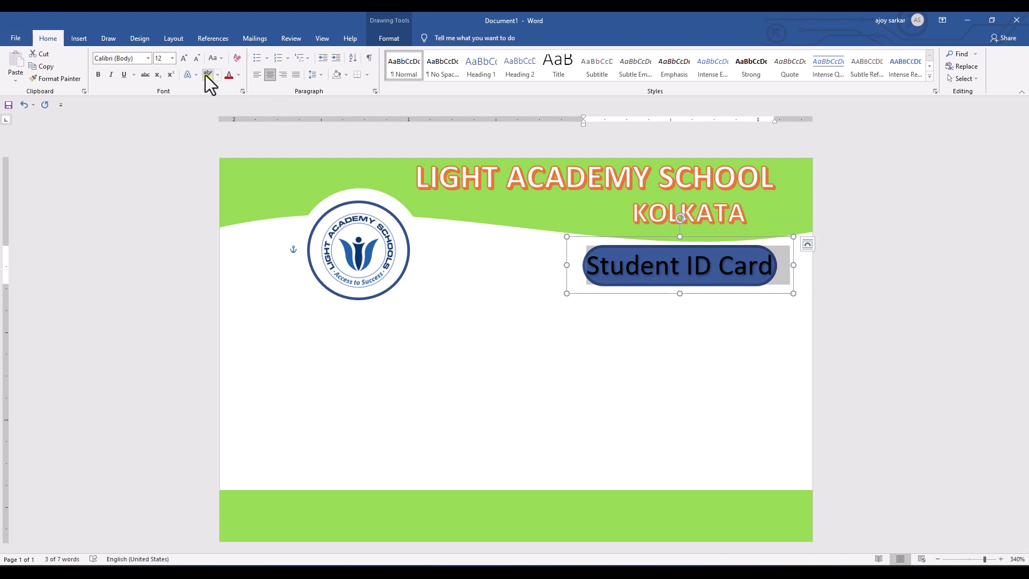
pyautogui.click(169, 58)
pyautogui.write('11')
pyautogui.click(197, 58)
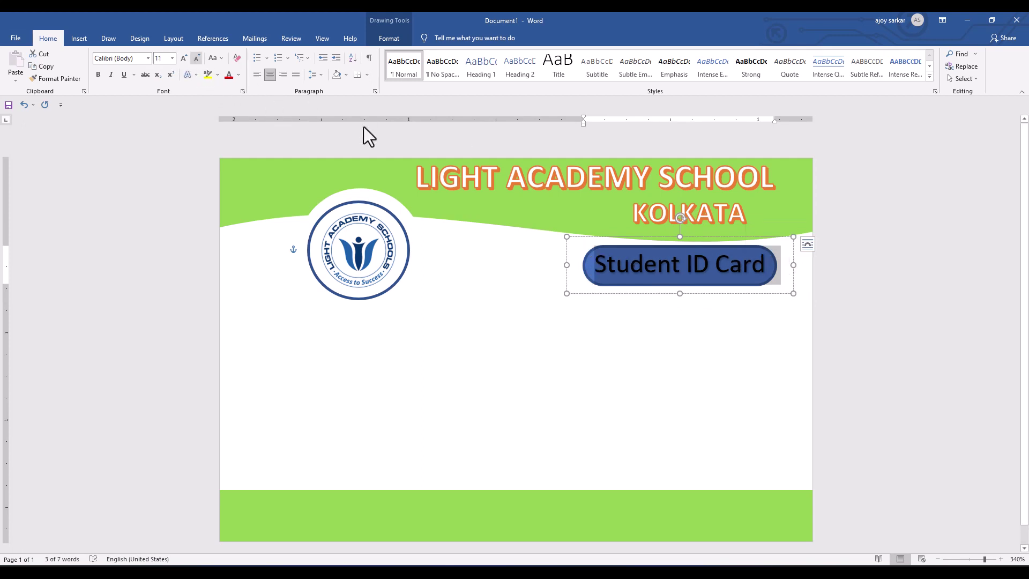
pyautogui.click(756, 274)
pyautogui.moveTo(777, 266); pyautogui.dragTo(593, 268)
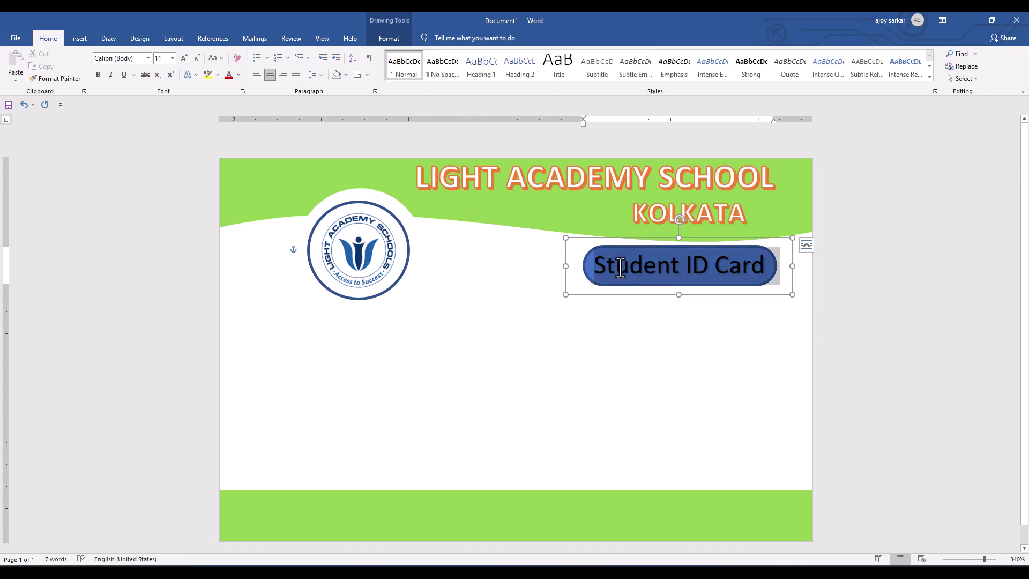
pyautogui.click(238, 75)
pyautogui.click(228, 112)
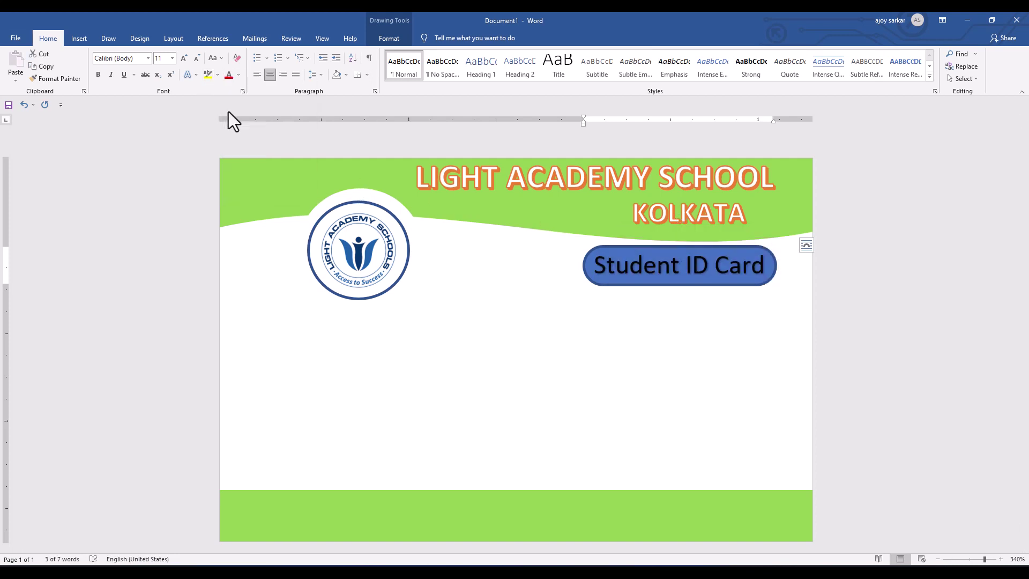
pyautogui.click(592, 305)
pyautogui.click(678, 268)
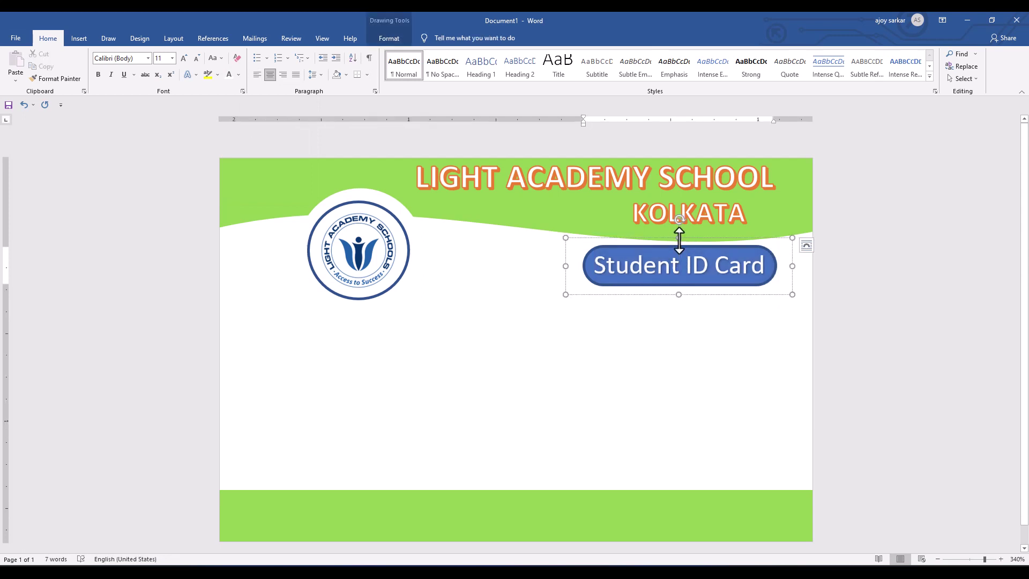
# Step: Move the title aside, raise the blue bar under KOLKATA, and give it a white outline
pyautogui.moveTo(685, 240); pyautogui.dragTo(684, 287)
pyautogui.click(681, 265)
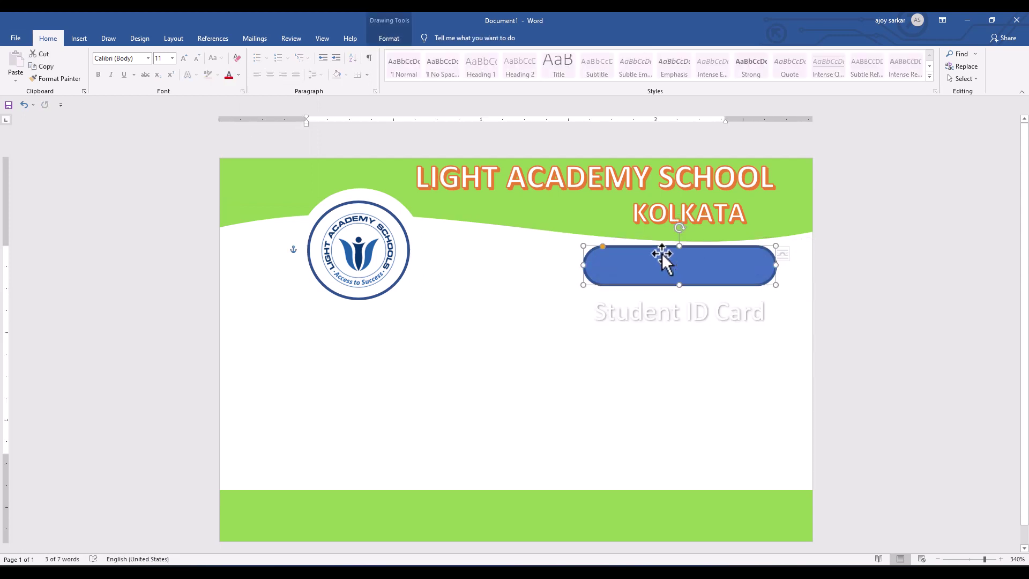
pyautogui.hotkey('ctrl', 'z')
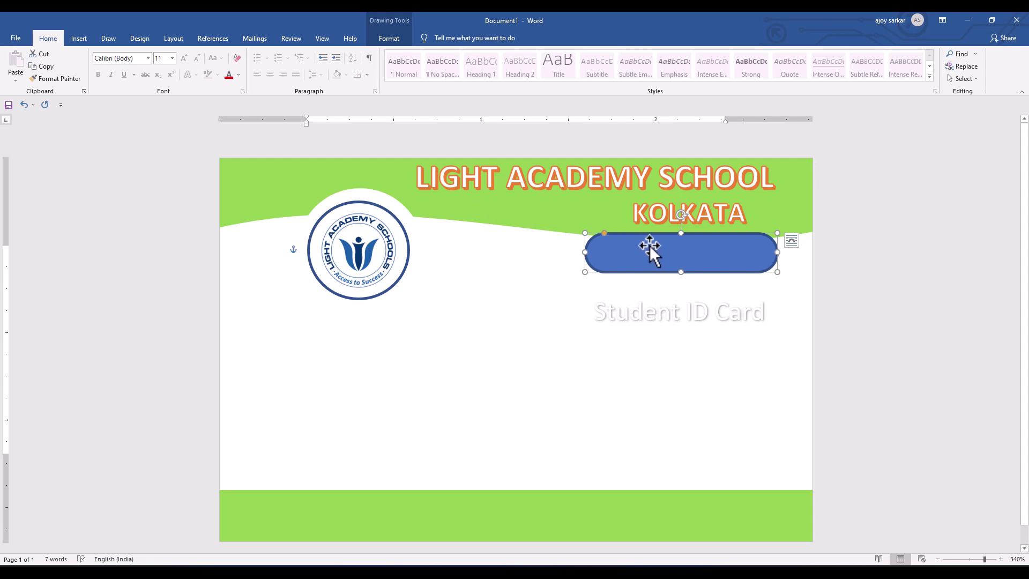
pyautogui.click(389, 39)
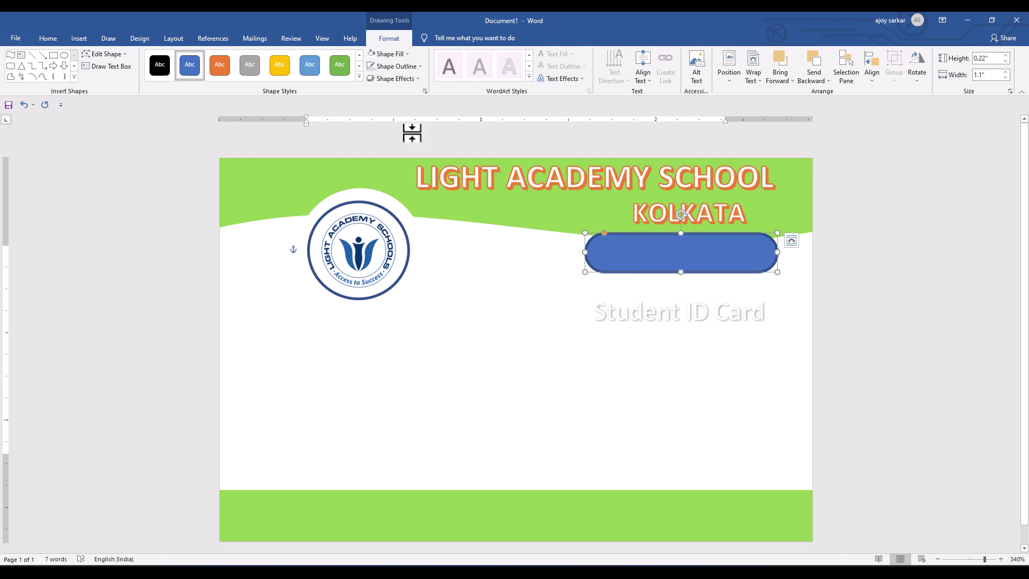
pyautogui.click(416, 66)
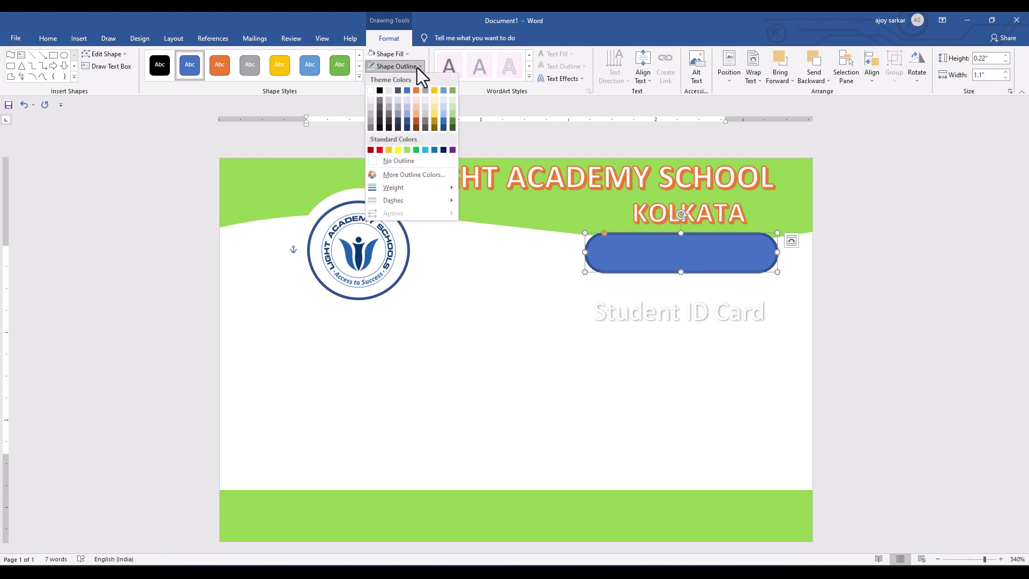
pyautogui.click(370, 90)
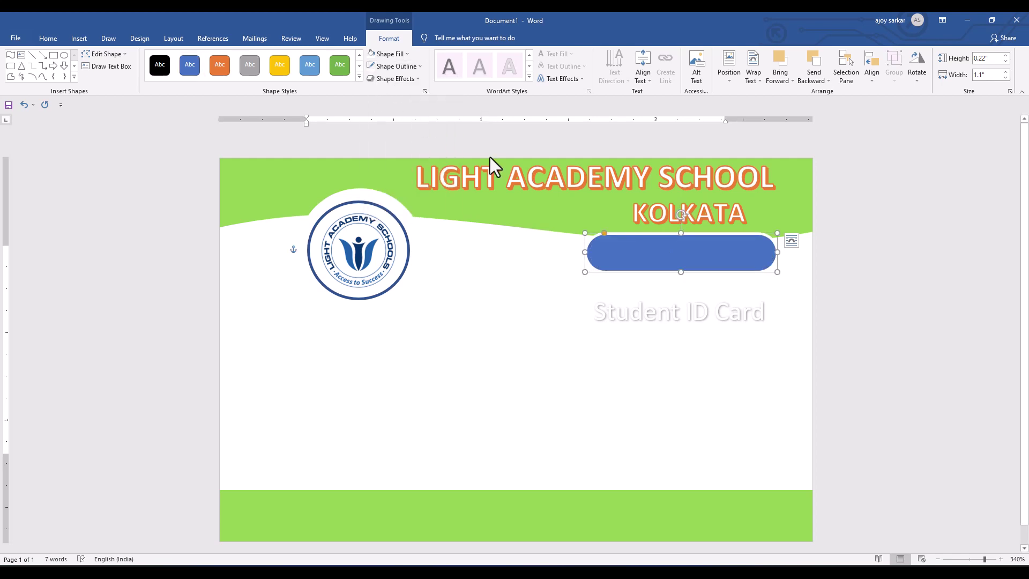
# Step: Move the Student ID Card text back and centre it on the blue bar
pyautogui.click(674, 318)
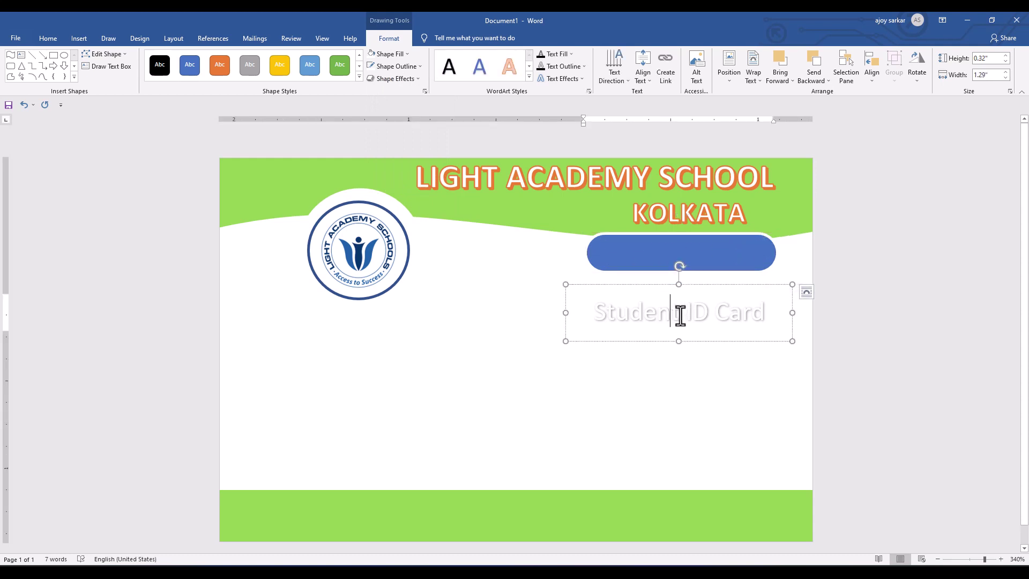
pyautogui.moveTo(676, 284); pyautogui.dragTo(677, 227)
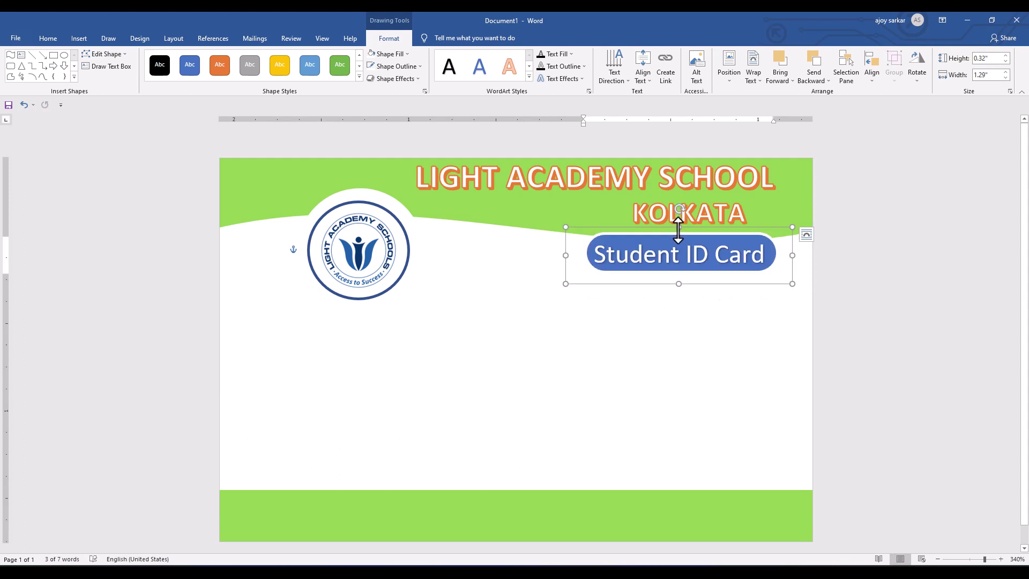
pyautogui.hotkey('ctrl', 'z')
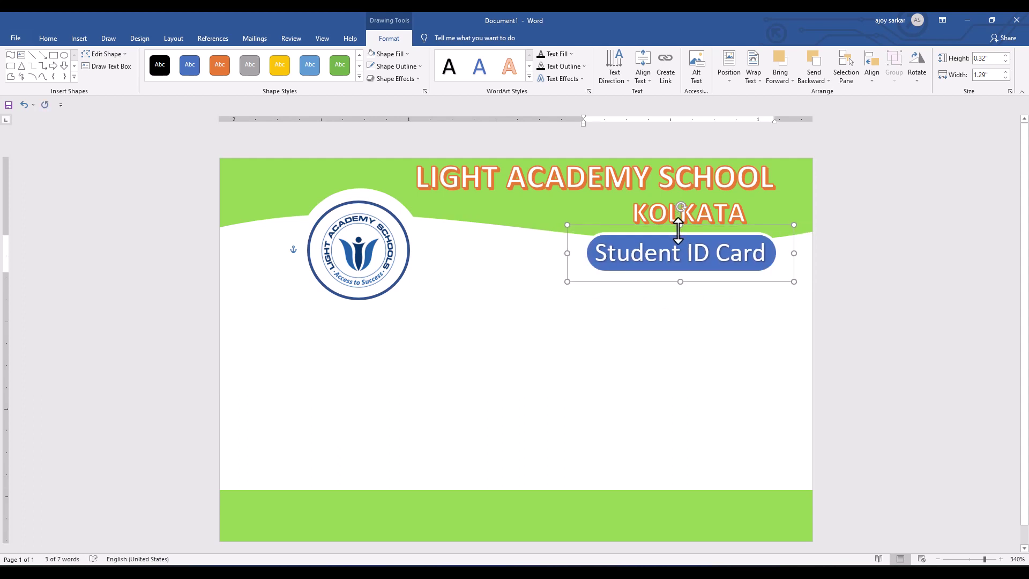
pyautogui.hotkey('ctrl', 'z')
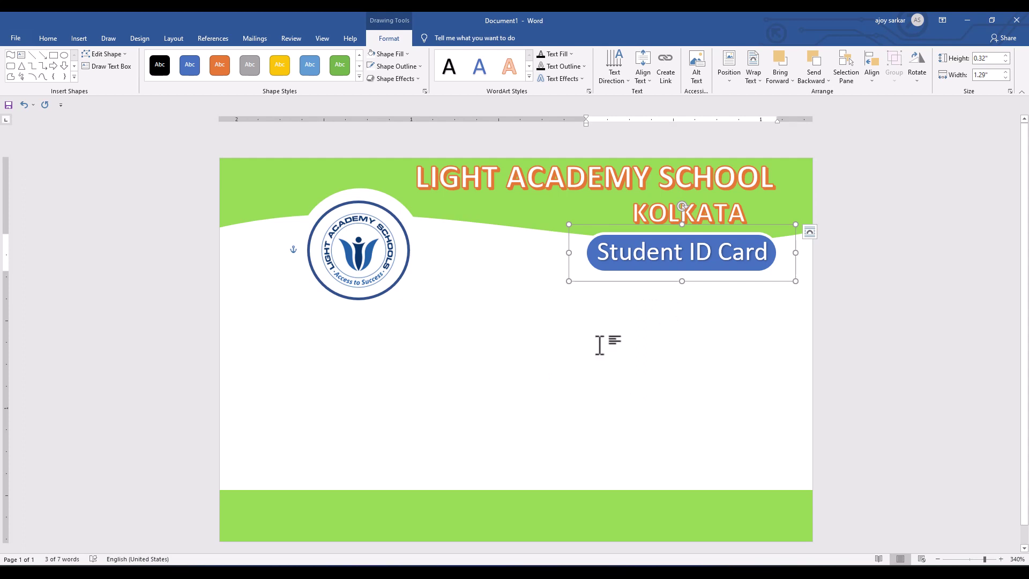
# Step: Draw a rounded-rectangle photo frame below the Student ID Card label and open its shape options
pyautogui.click(74, 77)
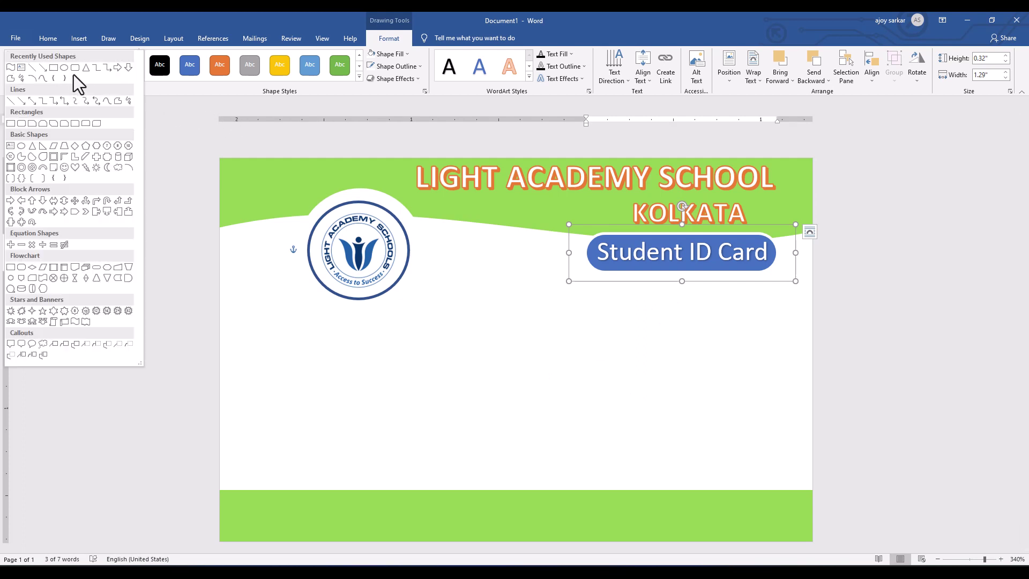
pyautogui.click(74, 69)
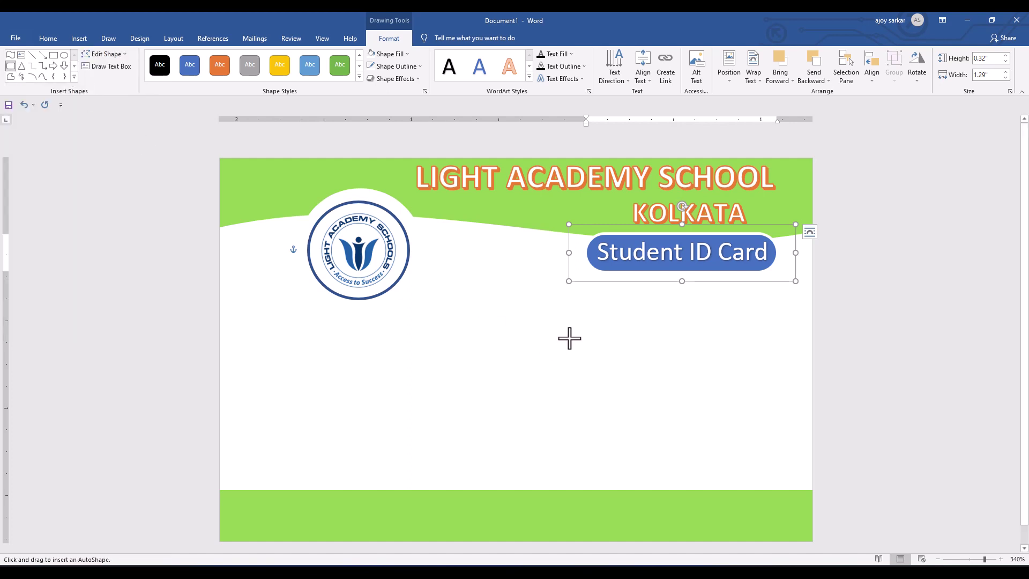
pyautogui.moveTo(638, 306); pyautogui.dragTo(736, 439)
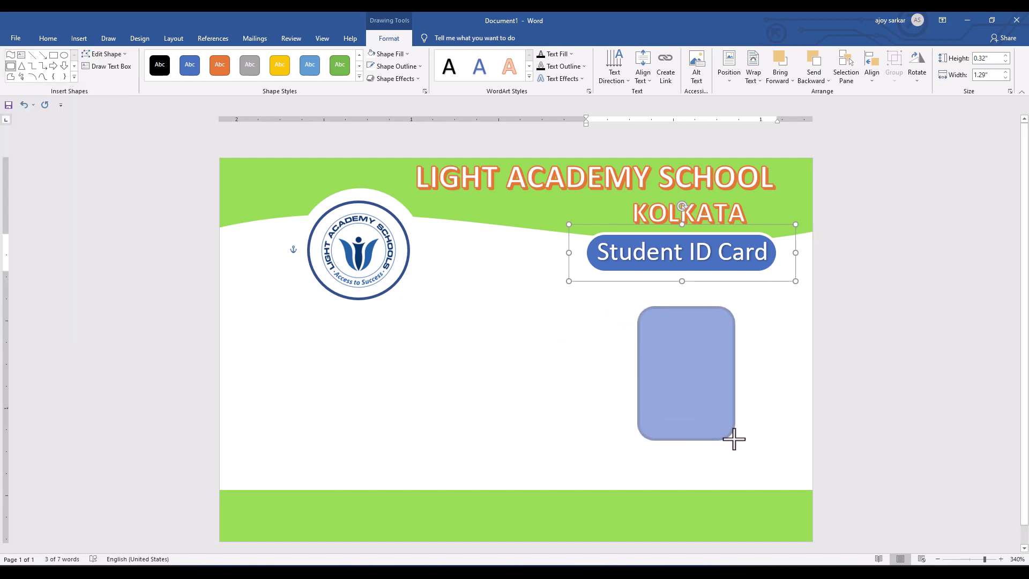
pyautogui.moveTo(736, 438); pyautogui.dragTo(737, 437)
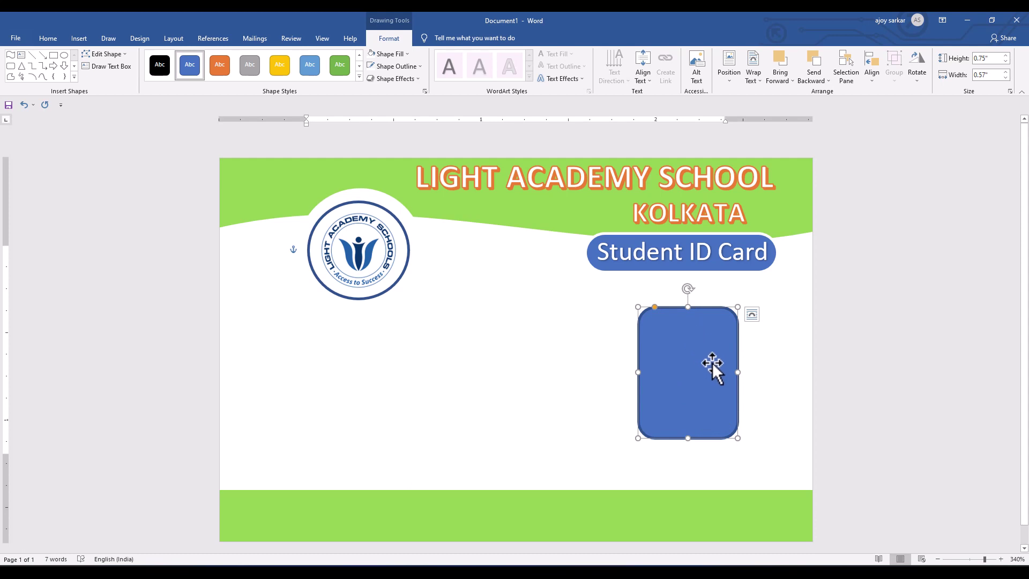
pyautogui.rightClick(680, 343)
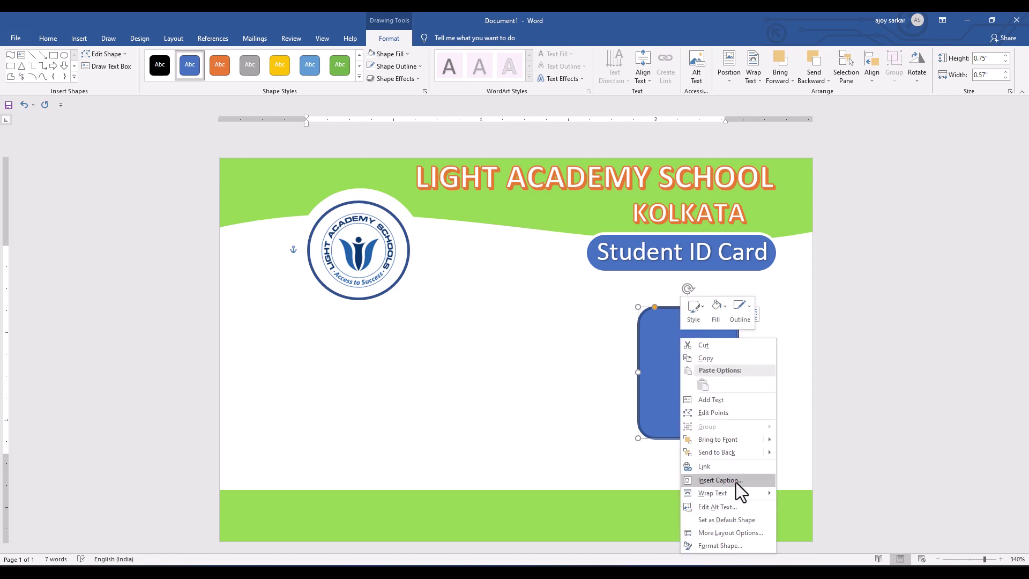
# Step: Fill the rounded frame with the portrait photo from the Desktop 'School logo' folder
pyautogui.click(739, 546)
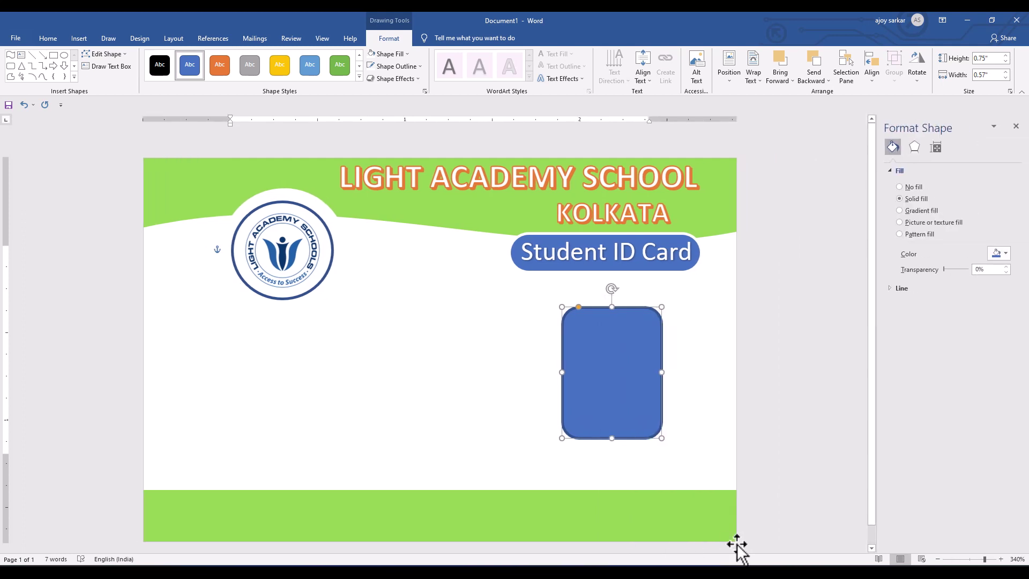
pyautogui.click(900, 222)
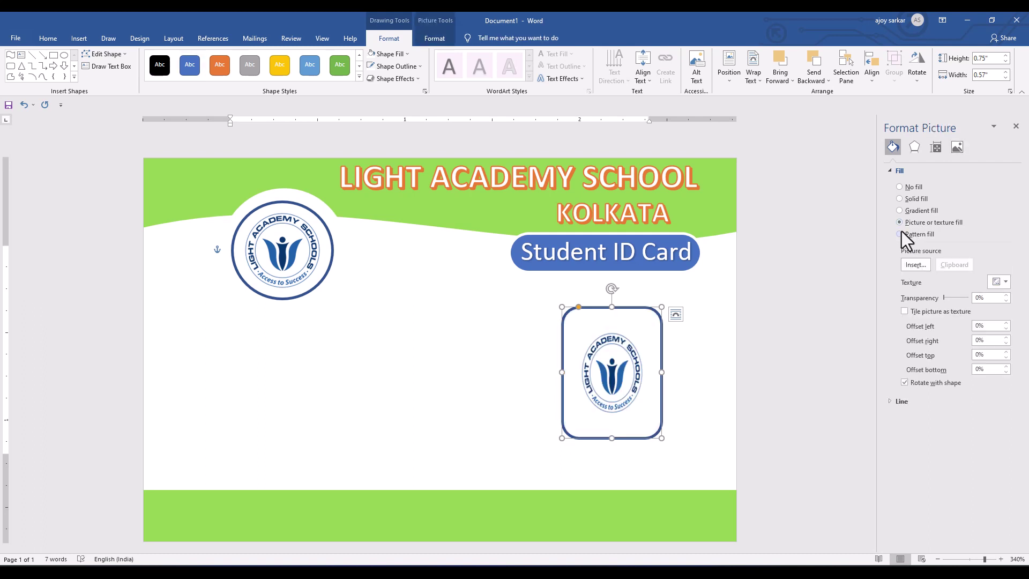
pyautogui.click(910, 268)
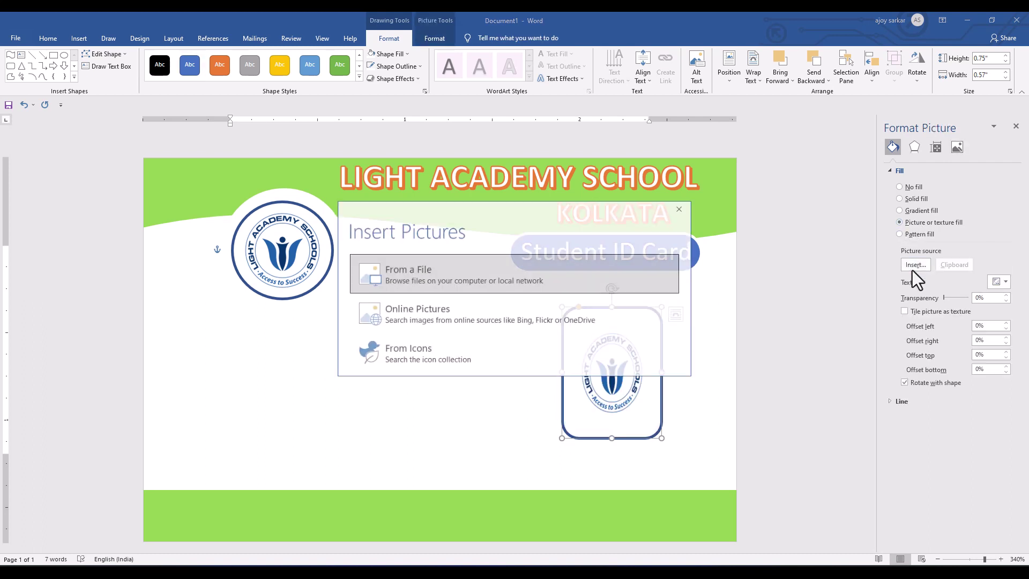
pyautogui.click(413, 276)
pyautogui.scroll(3, 404, 249)
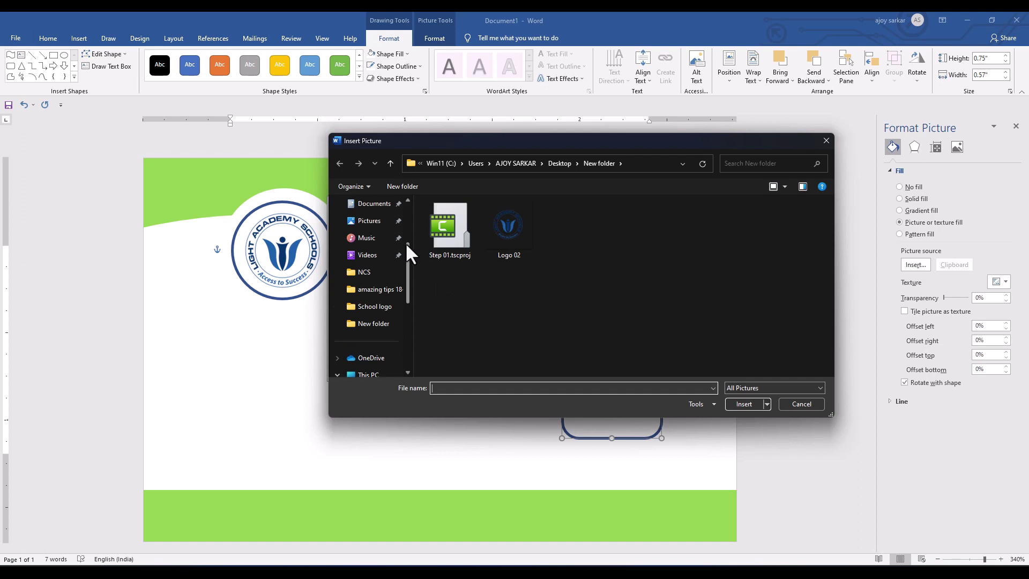
pyautogui.click(369, 237)
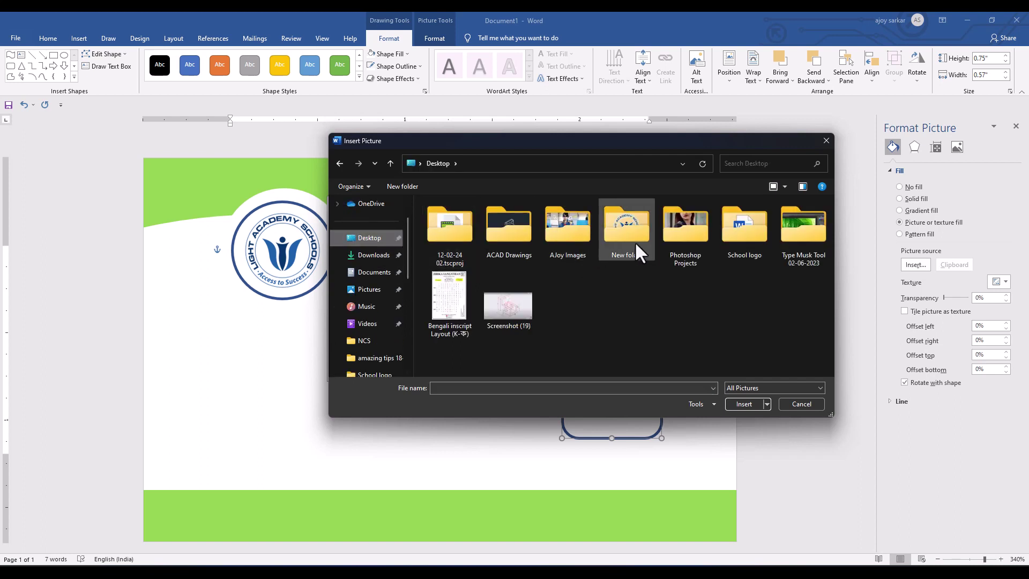
pyautogui.doubleClick(728, 233)
pyautogui.click(522, 233)
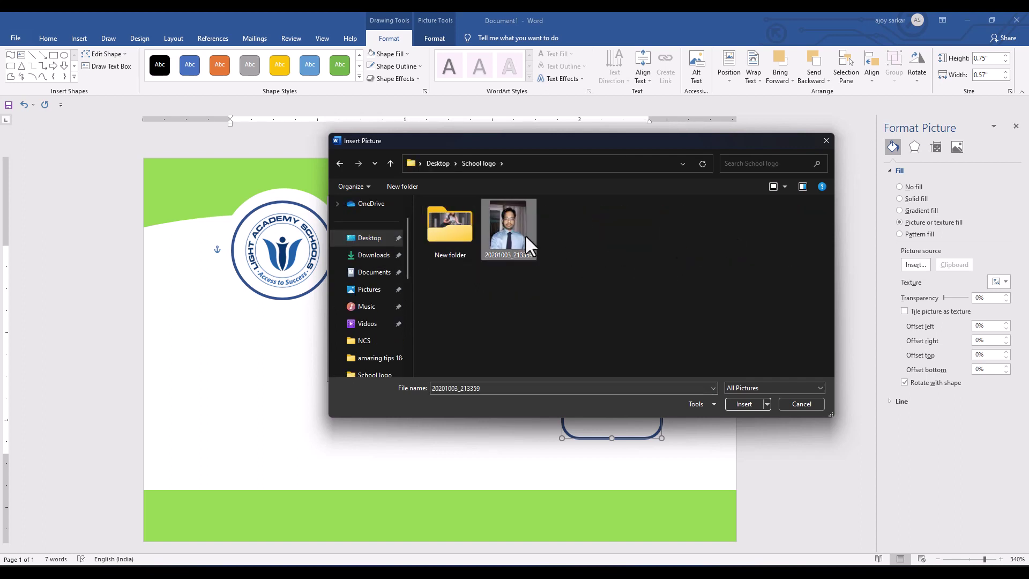
pyautogui.click(737, 403)
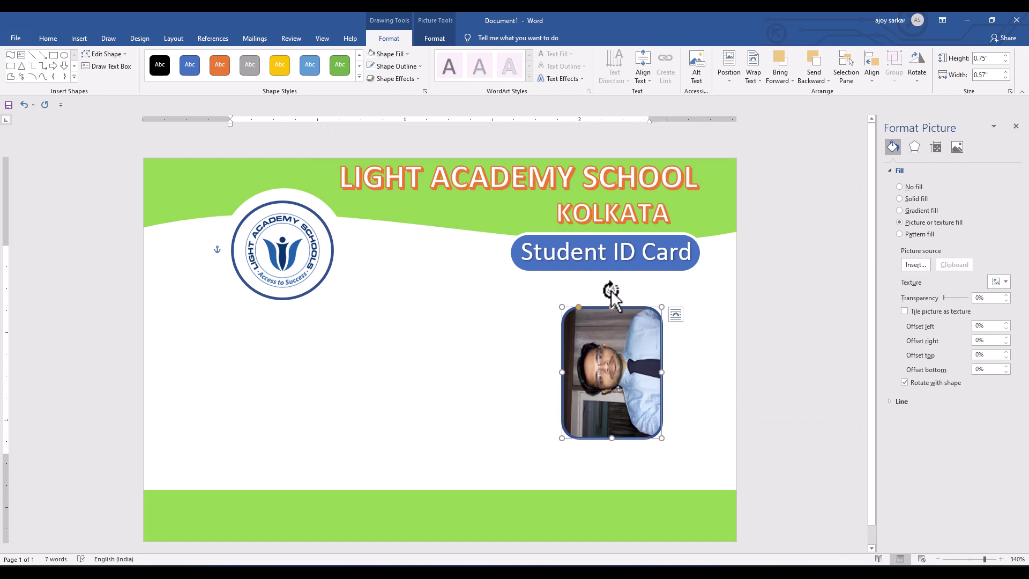
# Step: Rotate the photo frame upright and enlarge it slightly to 0.57" by 0.68"
pyautogui.moveTo(611, 290)
pyautogui.mouseDown()
pyautogui.moveTo(651, 371)
pyautogui.moveTo(631, 372)
pyautogui.moveTo(630, 358)
pyautogui.mouseUp()
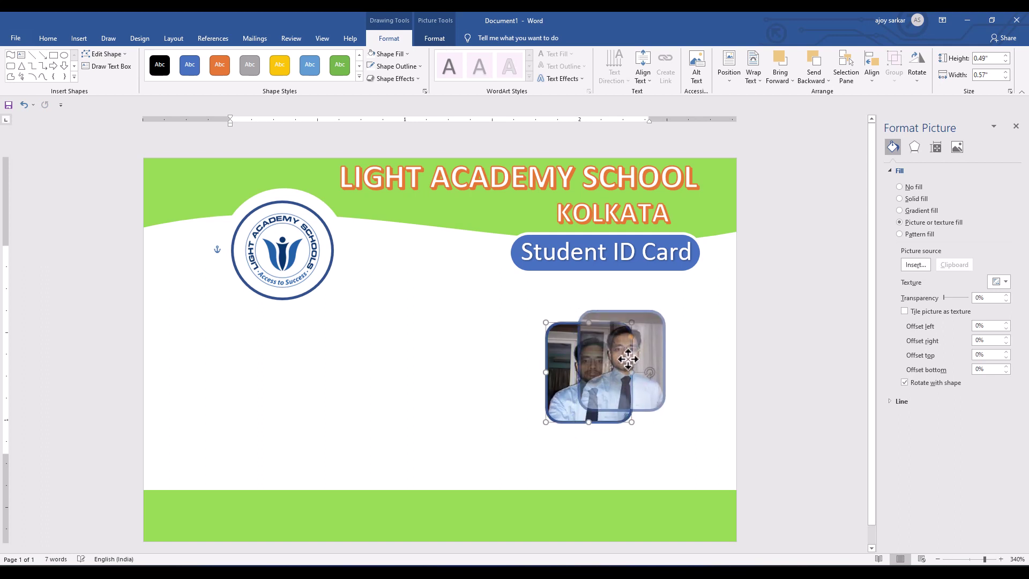
pyautogui.moveTo(667, 410); pyautogui.dragTo(680, 430)
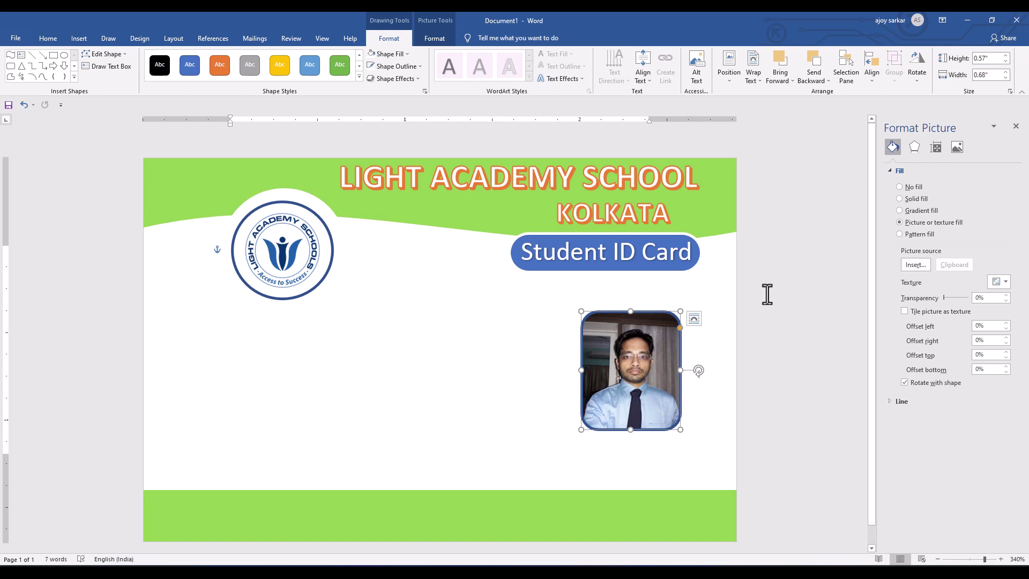
pyautogui.click(957, 147)
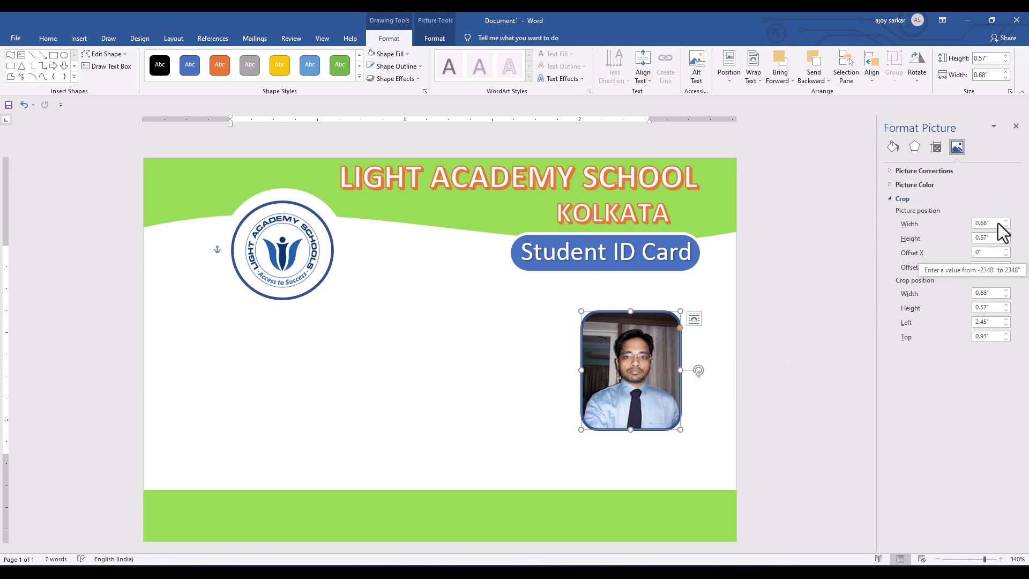
pyautogui.click(911, 198)
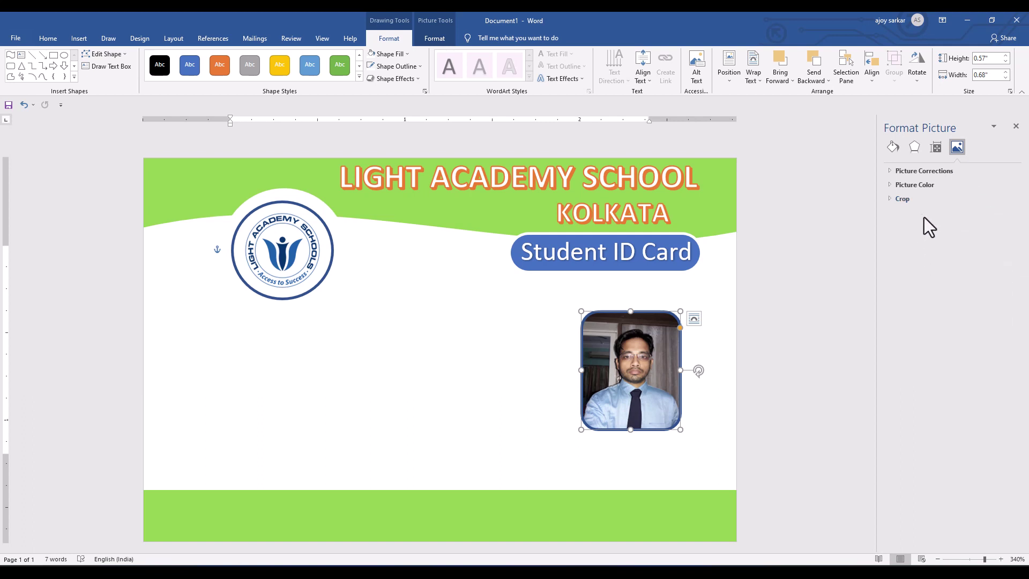
pyautogui.click(889, 172)
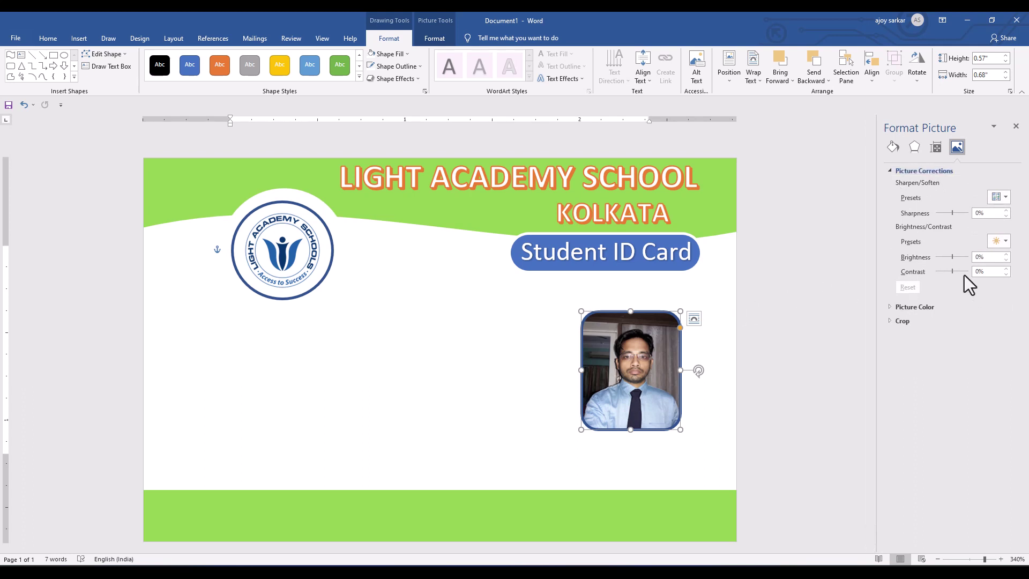
# Step: Set the portrait's brightness to 6% and contrast to 2% with the correction spinners
pyautogui.click(1005, 256)
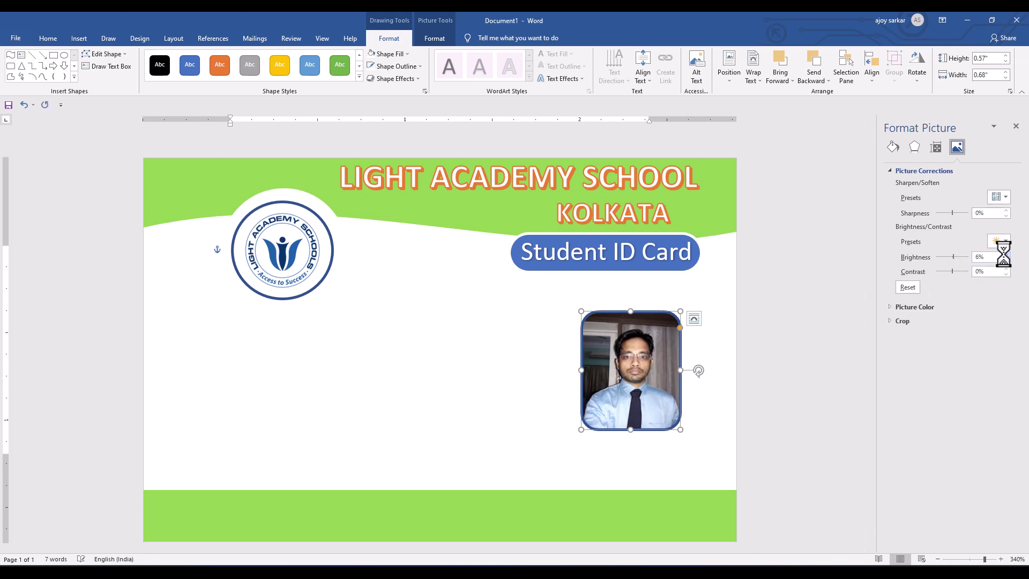
pyautogui.click(1006, 269)
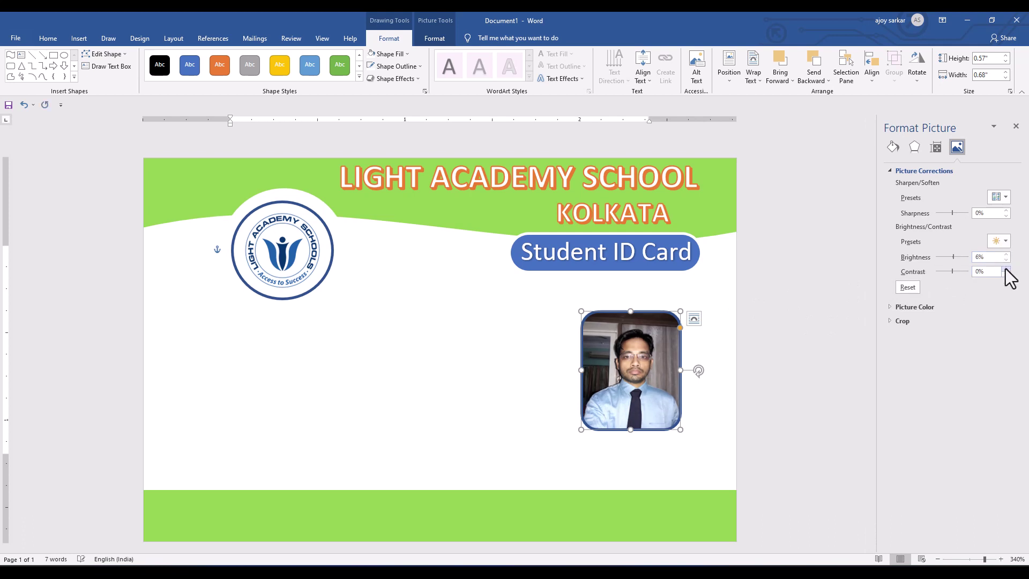
pyautogui.click(1006, 269)
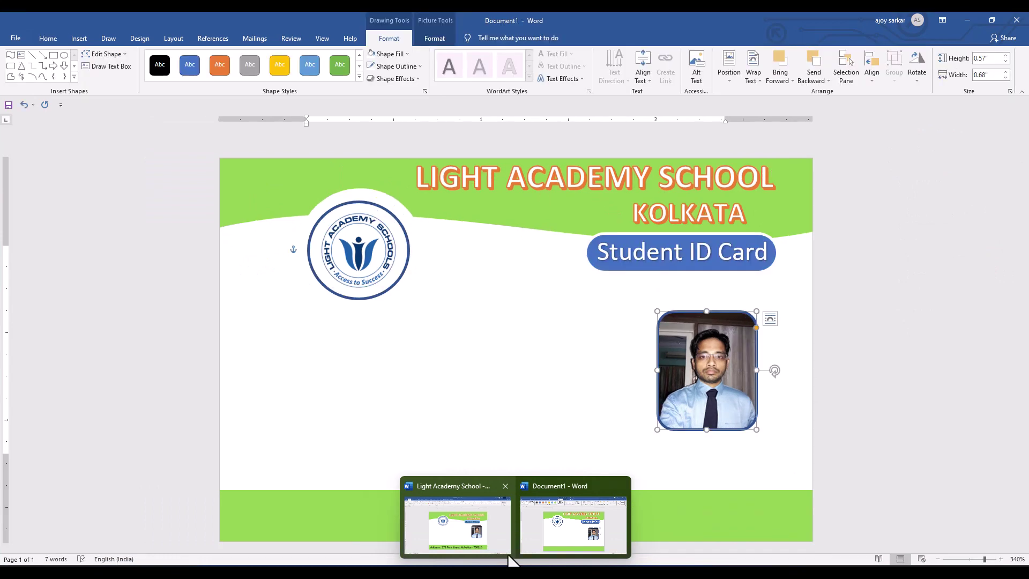
pyautogui.click(494, 543)
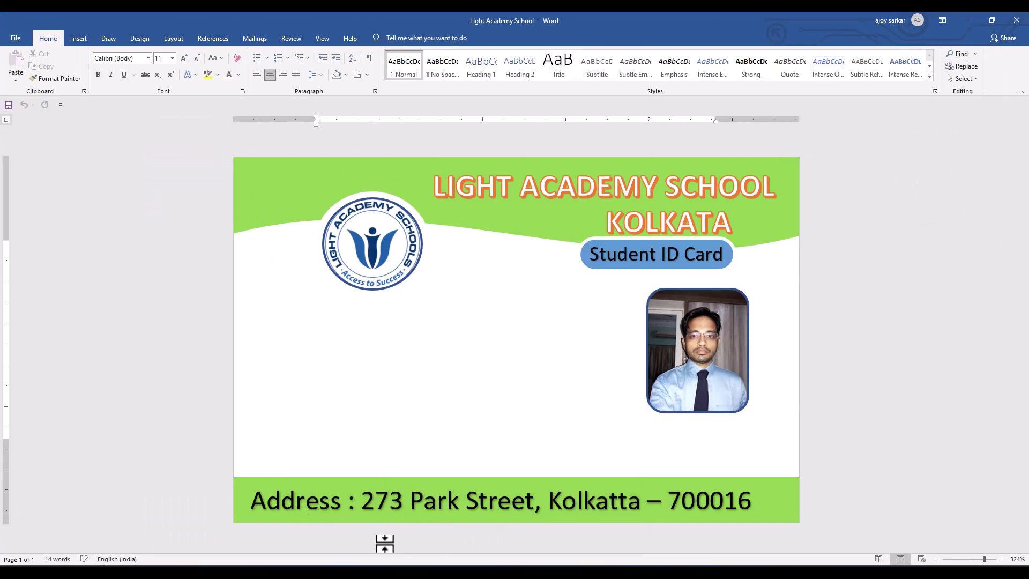
pyautogui.click(558, 530)
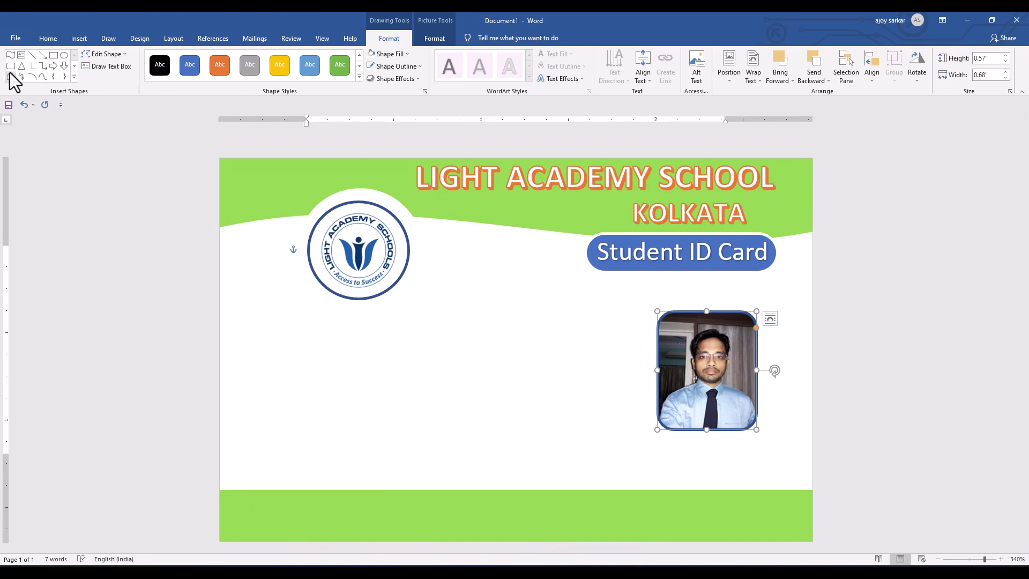
pyautogui.click(52, 44)
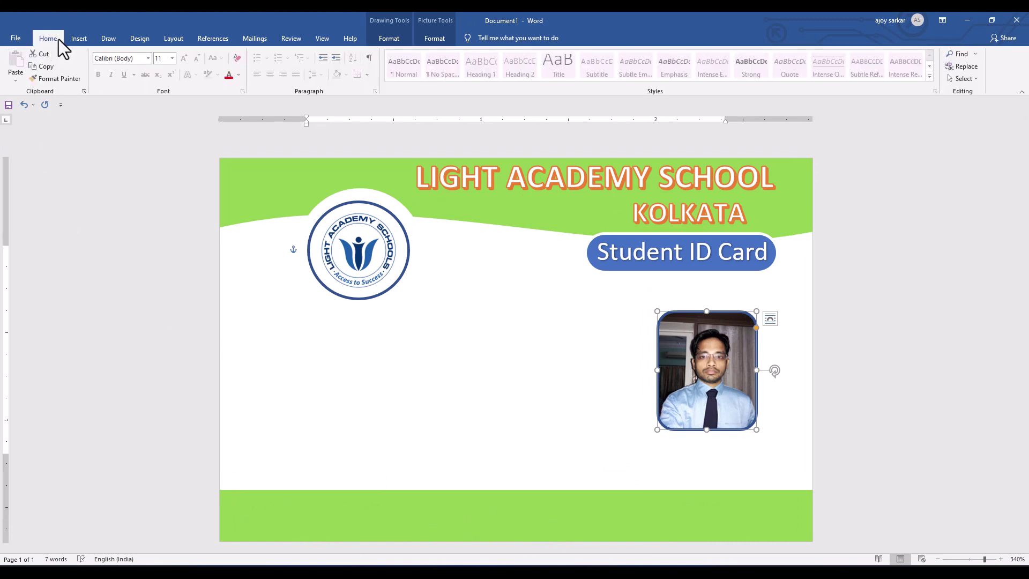
pyautogui.click(72, 44)
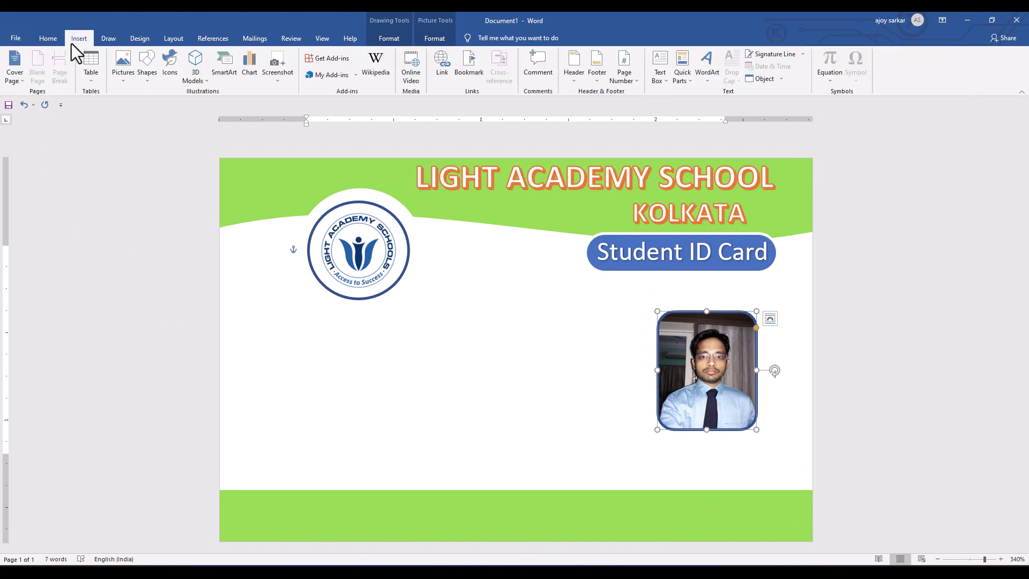
# Step: Add a plain WordArt box at the card's left-centre, clear its placeholder, and set 7 pt font
pyautogui.click(705, 77)
pyautogui.click(705, 100)
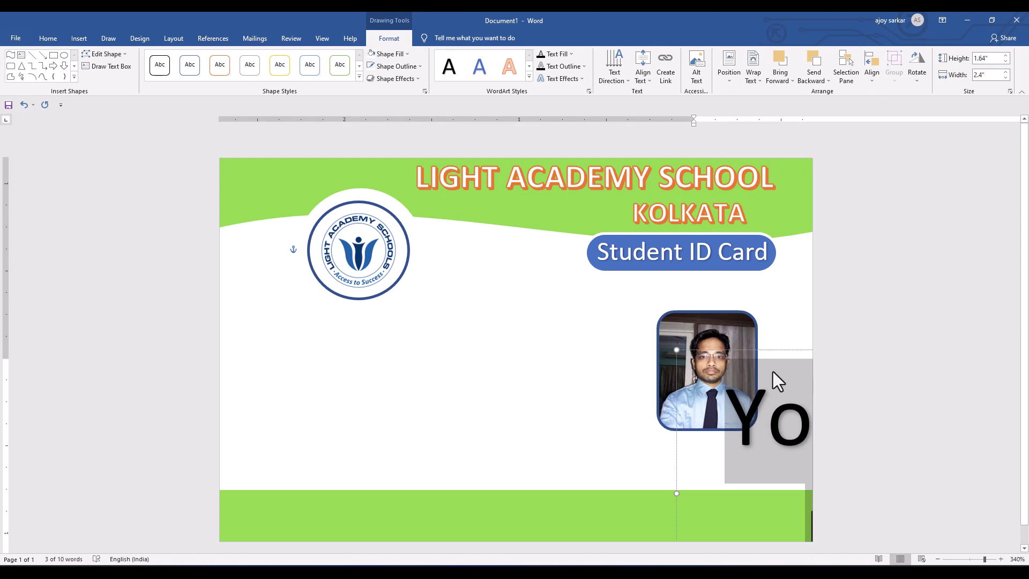
pyautogui.moveTo(680, 354); pyautogui.dragTo(255, 247)
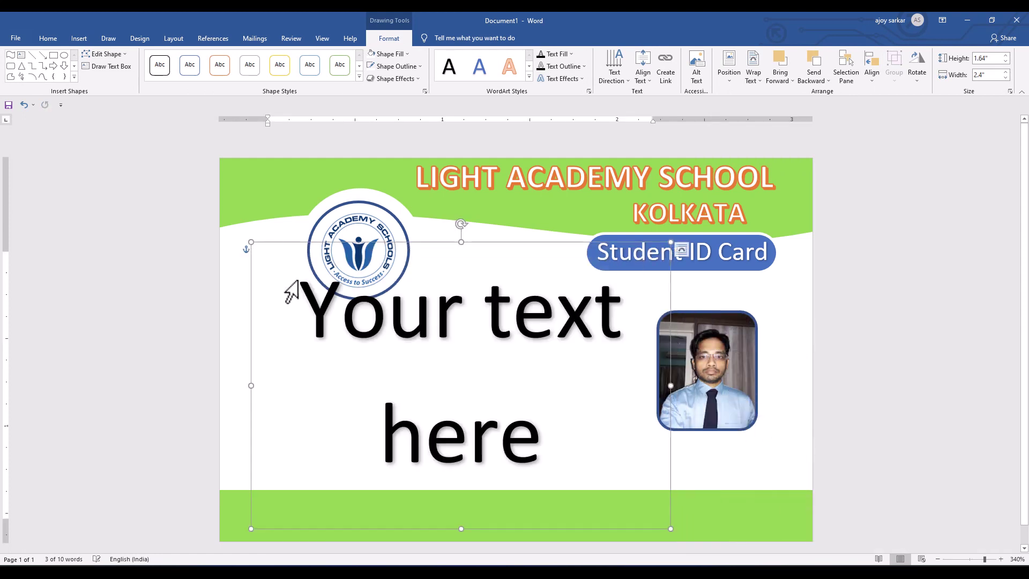
pyautogui.tripleClick(446, 421)
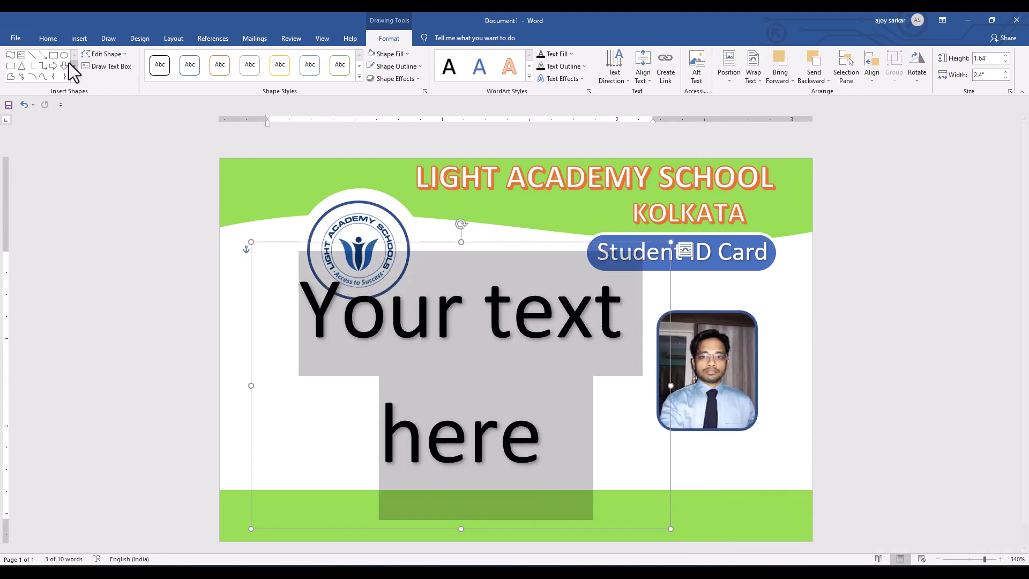
pyautogui.click(78, 38)
pyautogui.press('Delete')
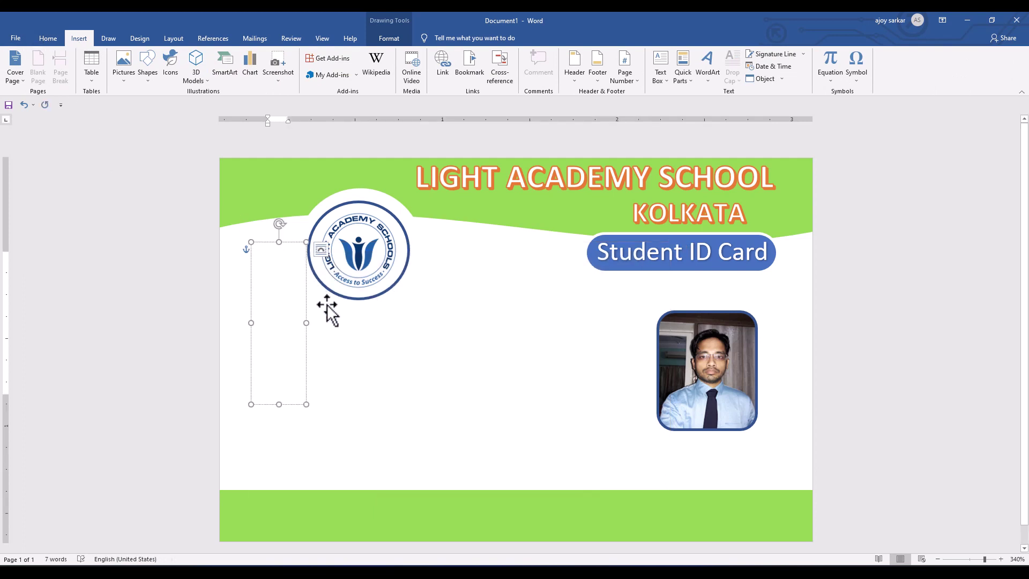
pyautogui.click(50, 40)
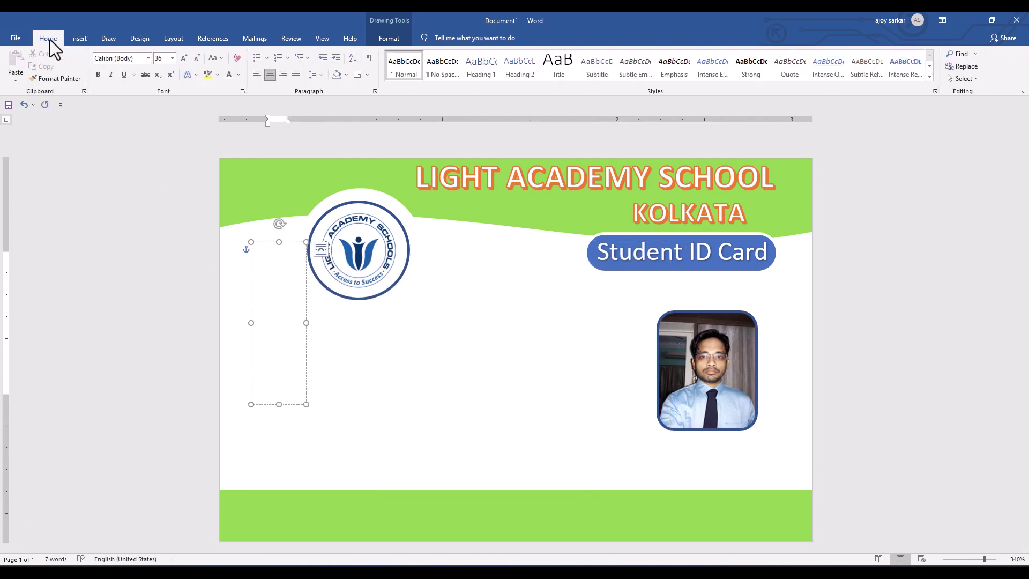
pyautogui.click(196, 57)
pyautogui.click(196, 58)
pyautogui.click(196, 58)
pyautogui.click(196, 57)
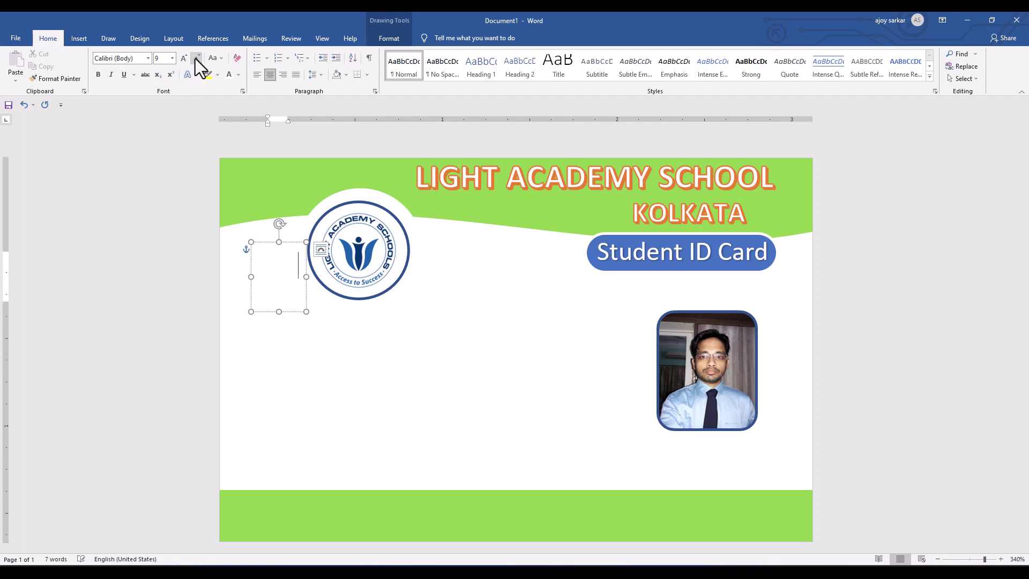
pyautogui.click(196, 58)
pyautogui.click(196, 58)
pyautogui.write('Add')
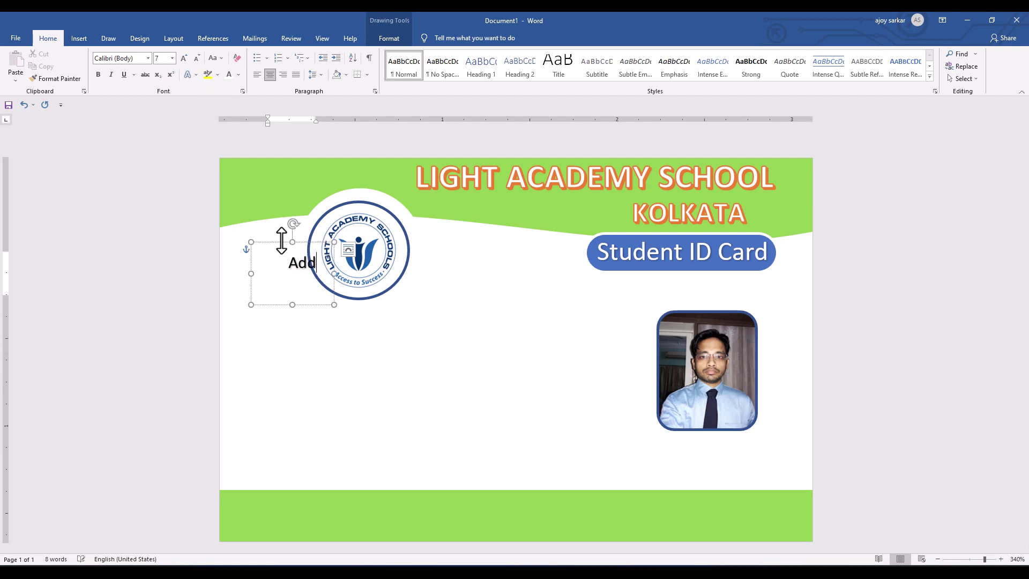
pyautogui.write('ress :')
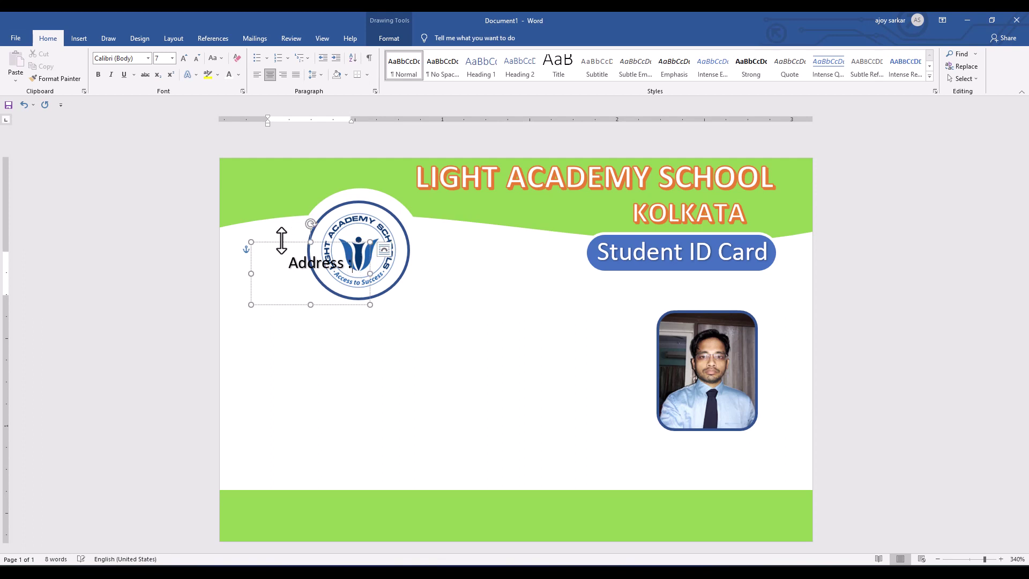
pyautogui.write(' P')
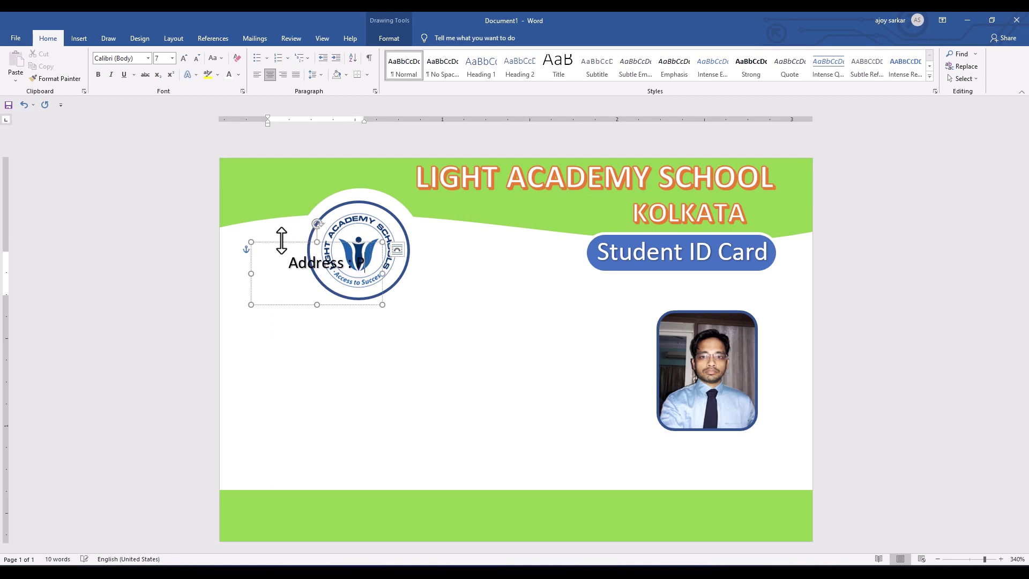
pyautogui.write('ar')
pyautogui.press('Return')
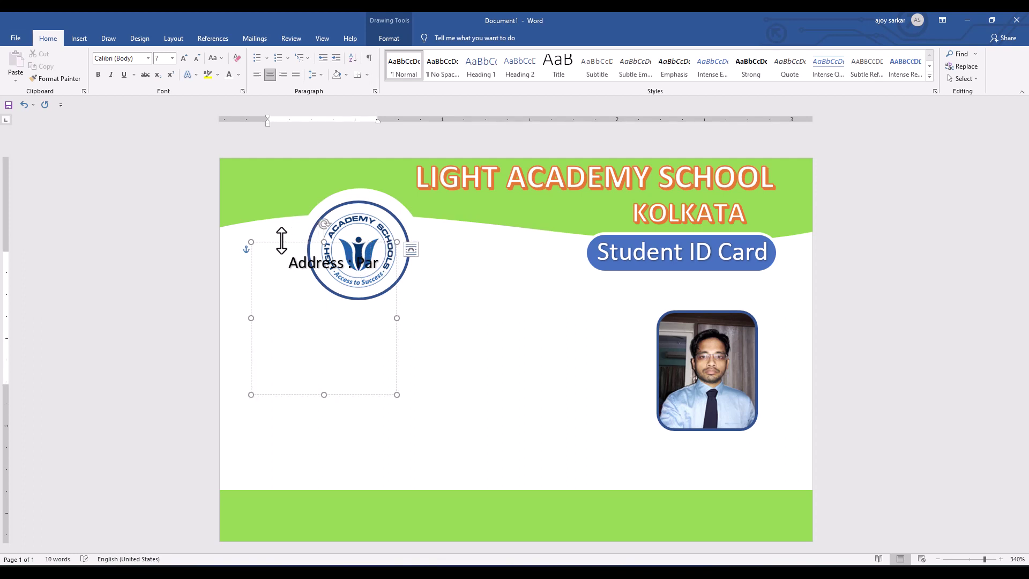
pyautogui.press('BackSpace')
pyautogui.press('BackSpace')
pyautogui.press('BackSpace')
pyautogui.press('BackSpace')
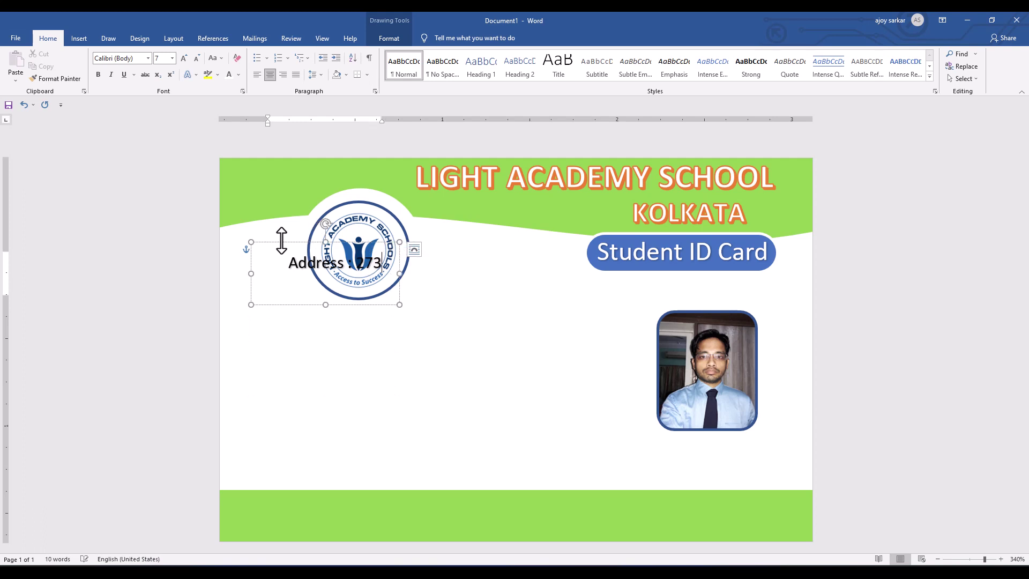
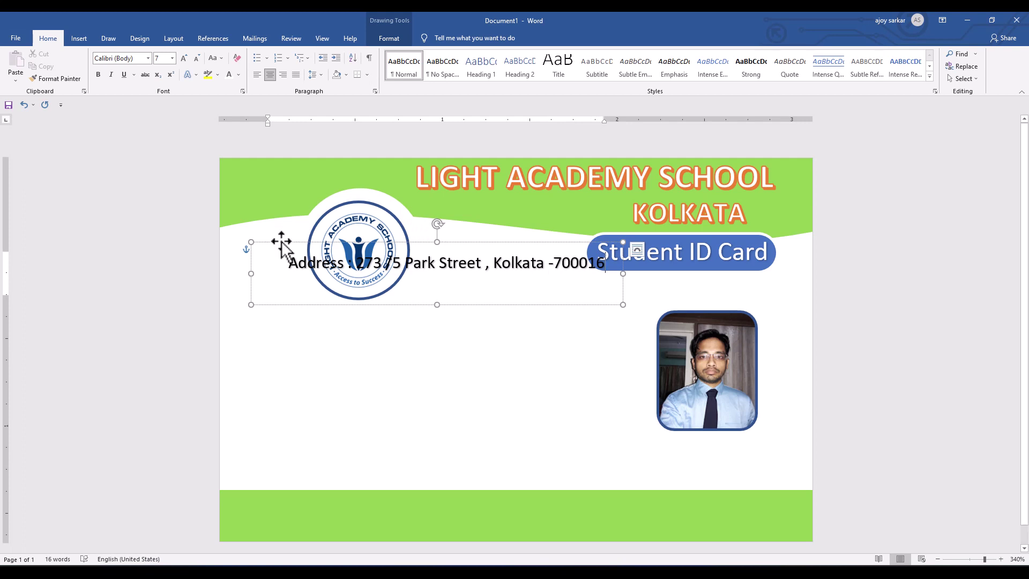
# Step: Move the address box onto the bottom green band and stretch it across the card's full width
pyautogui.moveTo(446, 243); pyautogui.dragTo(489, 484)
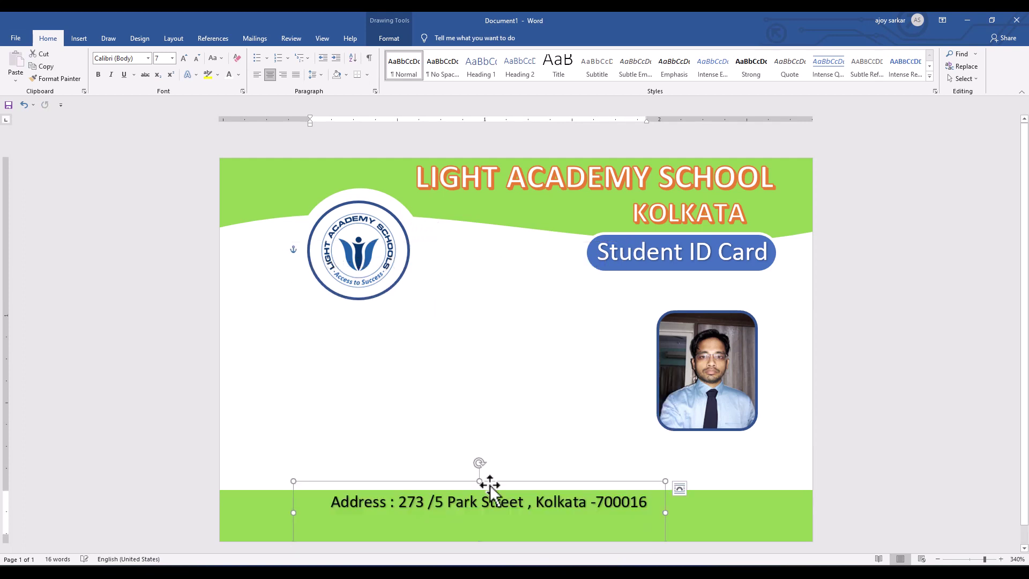
pyautogui.moveTo(665, 512); pyautogui.dragTo(762, 512)
pyautogui.moveTo(293, 512)
pyautogui.mouseDown()
pyautogui.moveTo(206, 517)
pyautogui.moveTo(220, 514)
pyautogui.mouseUp()
pyautogui.moveTo(763, 512); pyautogui.dragTo(813, 512)
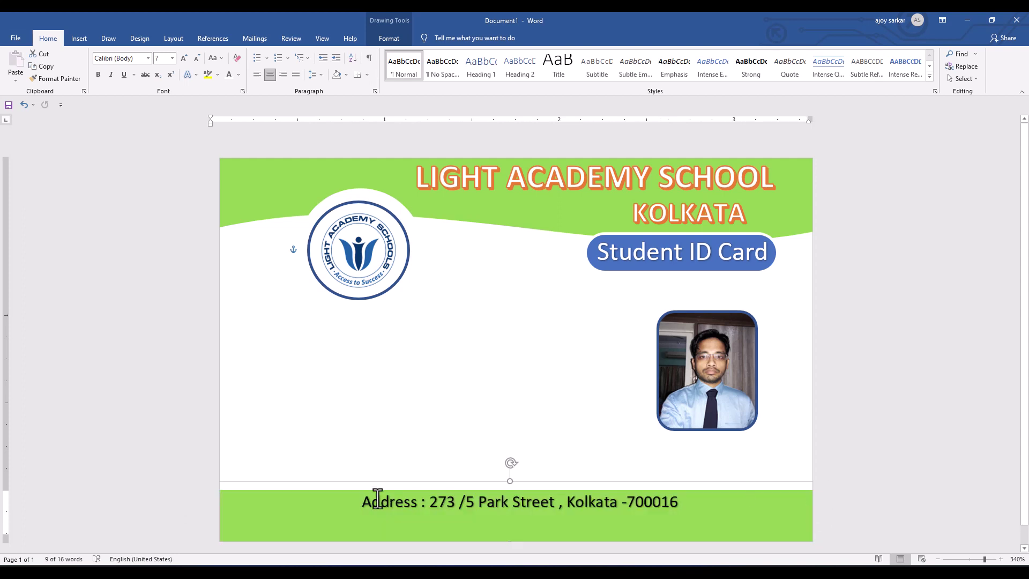
# Step: Enlarge the address text so the whole line, including 700016, still fits the band
pyautogui.moveTo(362, 501); pyautogui.dragTo(680, 503)
pyautogui.click(182, 59)
pyautogui.click(183, 59)
pyautogui.click(183, 58)
pyautogui.click(182, 59)
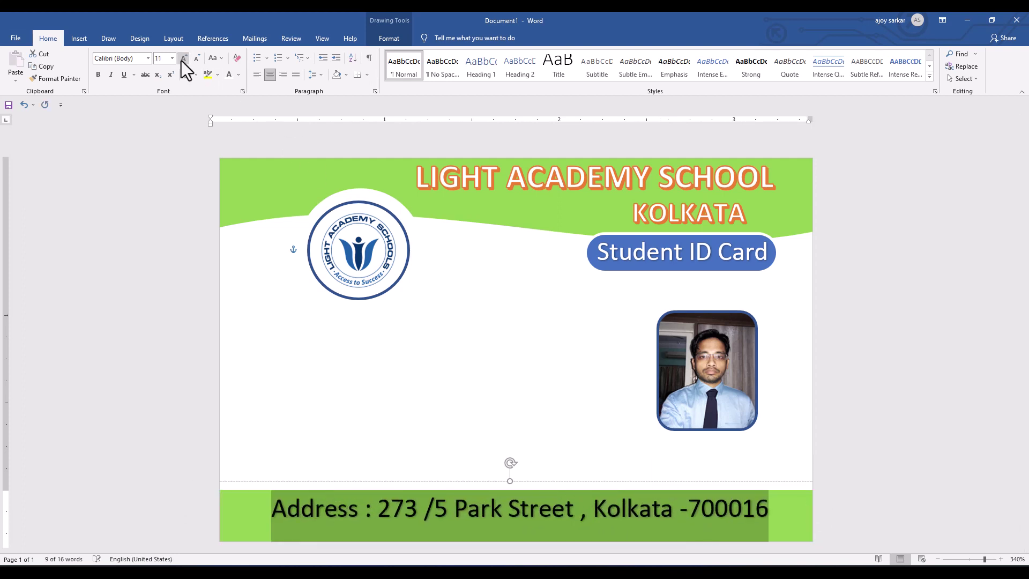
pyautogui.click(182, 59)
pyautogui.click(182, 59)
pyautogui.click(197, 59)
pyautogui.click(279, 362)
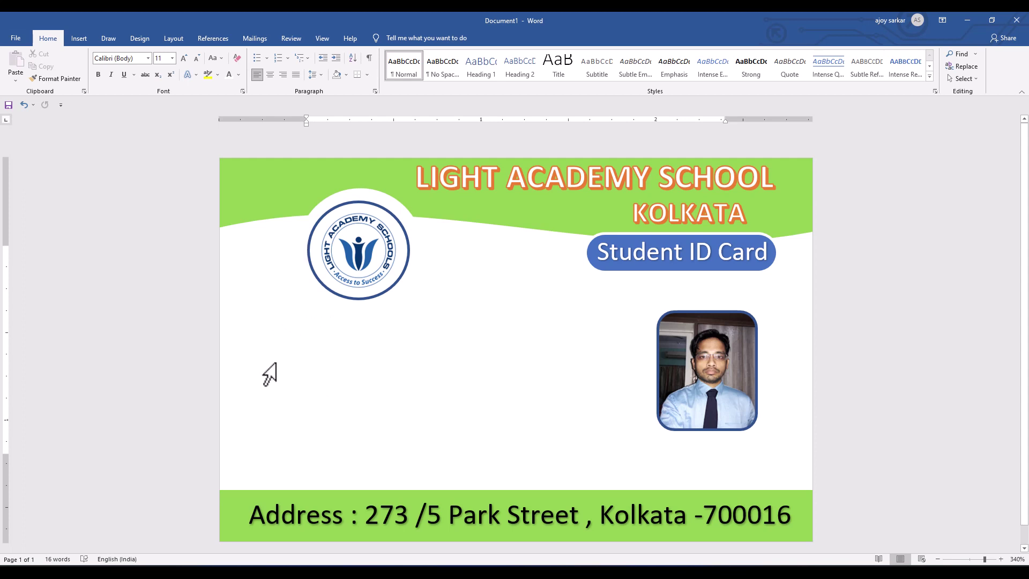
pyautogui.click(81, 42)
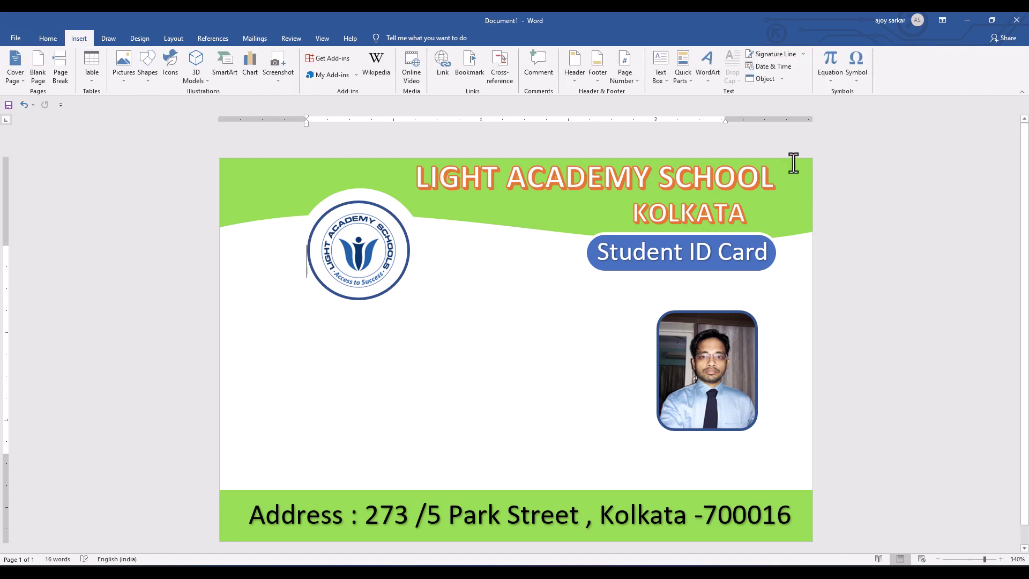
# Step: Insert a first-style WordArt box and resize it so 'Your text here' fits
pyautogui.click(712, 82)
pyautogui.click(708, 99)
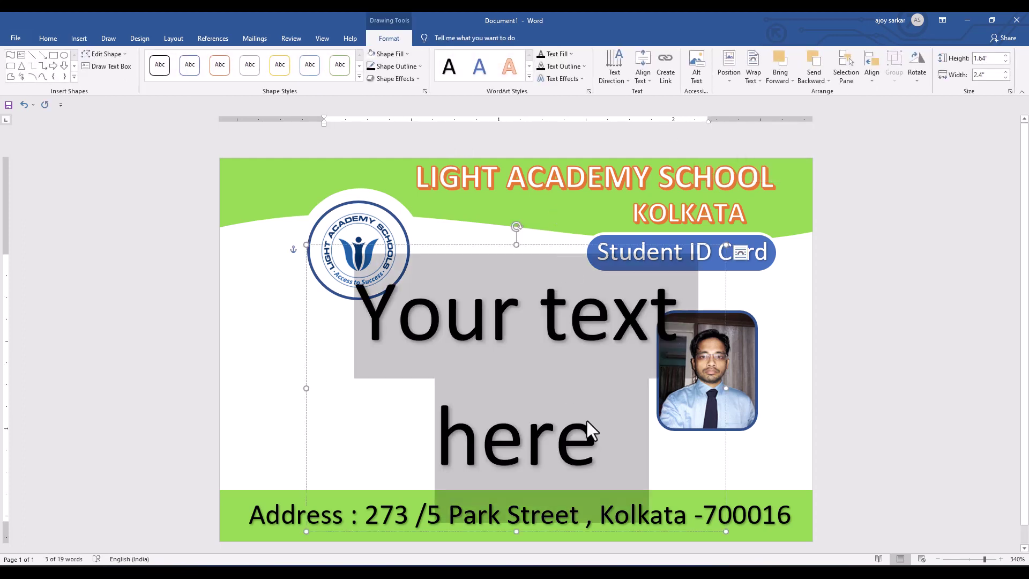
pyautogui.moveTo(515, 532); pyautogui.dragTo(515, 433)
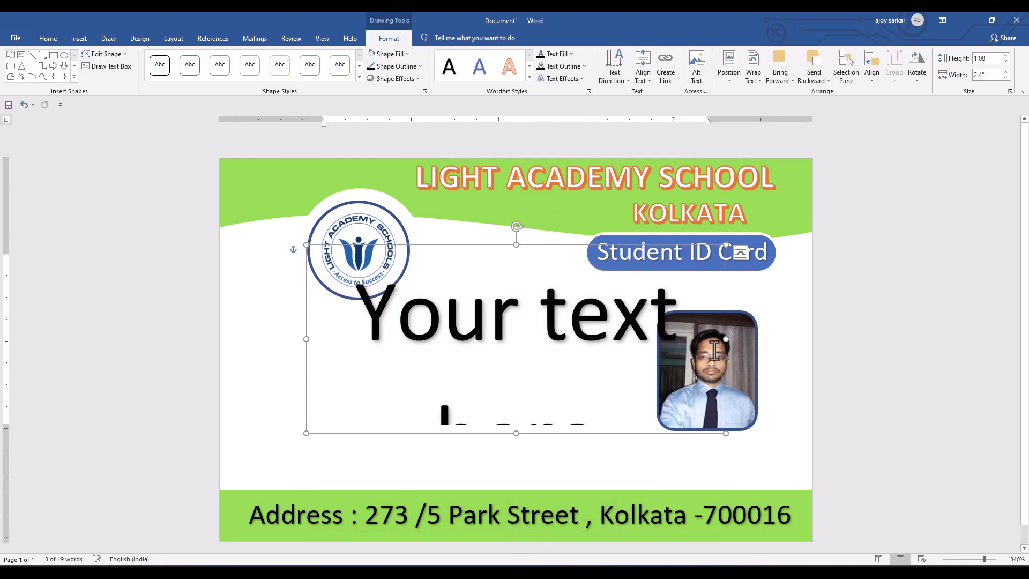
pyautogui.moveTo(725, 339)
pyautogui.mouseDown()
pyautogui.moveTo(639, 341)
pyautogui.moveTo(747, 339)
pyautogui.mouseUp()
pyautogui.moveTo(529, 433); pyautogui.dragTo(526, 509)
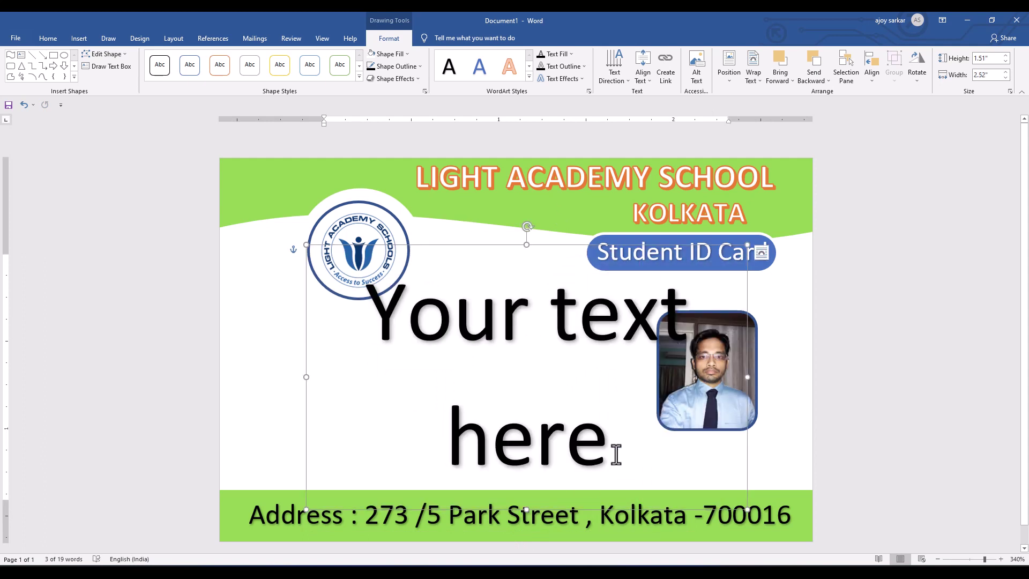
# Step: Shrink the WordArt text to 8 pt and move the box up beside the logo
pyautogui.moveTo(615, 452); pyautogui.dragTo(257, 184)
pyautogui.click(47, 38)
pyautogui.click(196, 57)
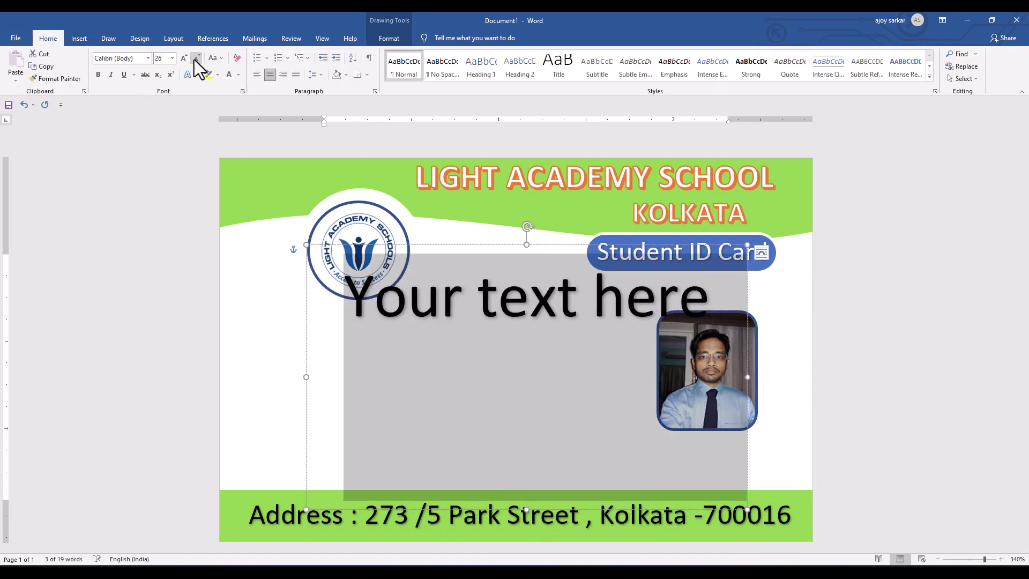
pyautogui.click(196, 58)
pyautogui.click(196, 58)
pyautogui.click(195, 58)
pyautogui.click(196, 57)
pyautogui.click(194, 60)
pyautogui.click(194, 59)
pyautogui.click(194, 59)
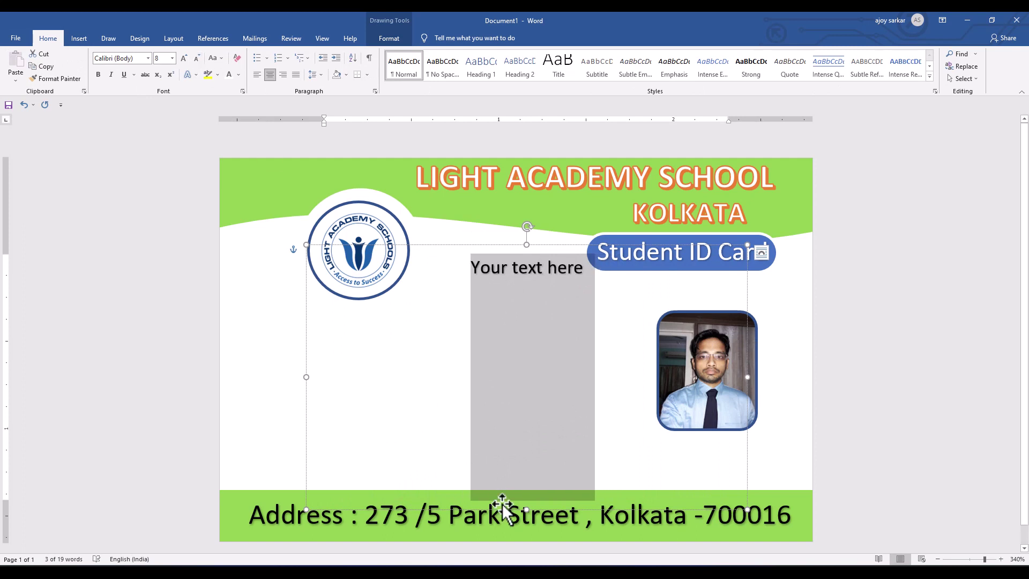
pyautogui.click(523, 508)
pyautogui.click(500, 356)
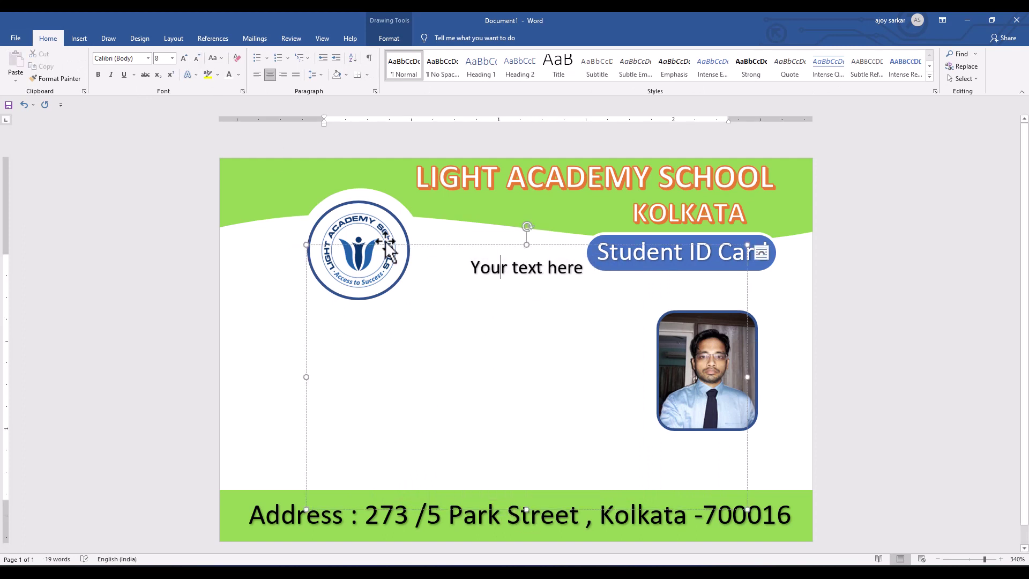
pyautogui.moveTo(307, 245); pyautogui.dragTo(391, 325)
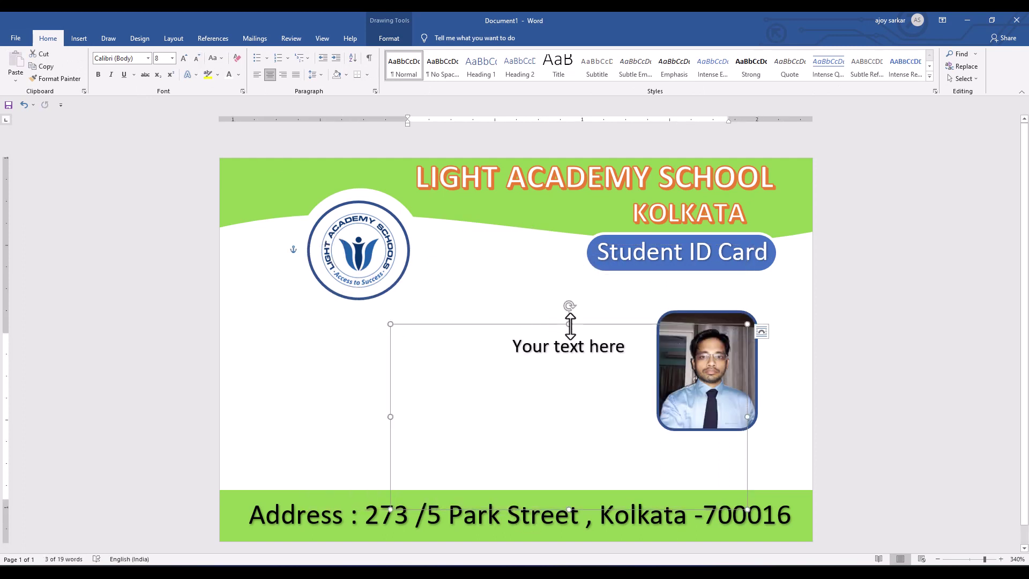
pyautogui.moveTo(569, 325); pyautogui.dragTo(449, 255)
# Step: Replace the placeholder with 'NAME :' and 'D.O.B :' labels at size 6
pyautogui.moveTo(504, 276); pyautogui.dragTo(368, 283)
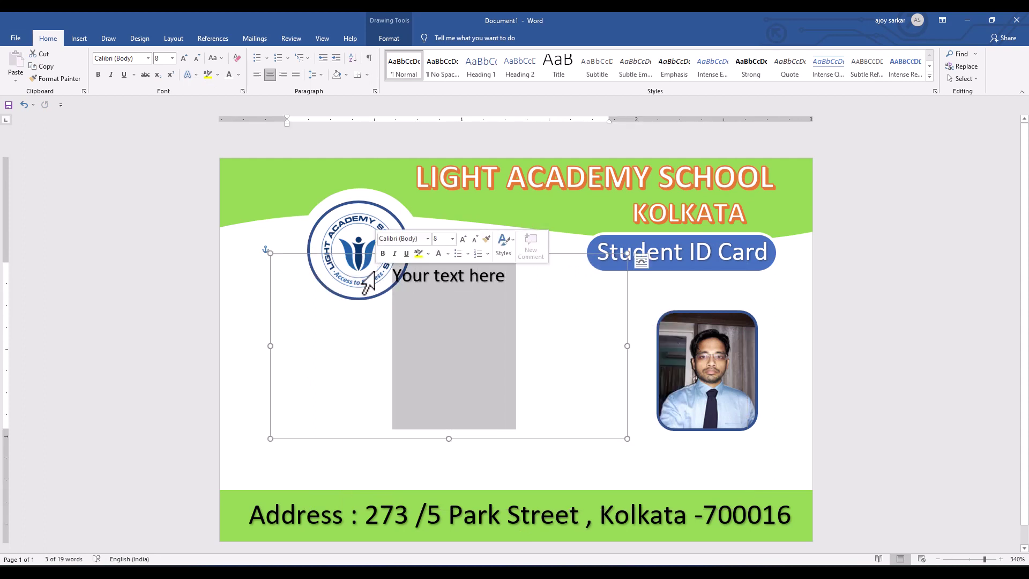
pyautogui.press('Delete')
pyautogui.write('NA')
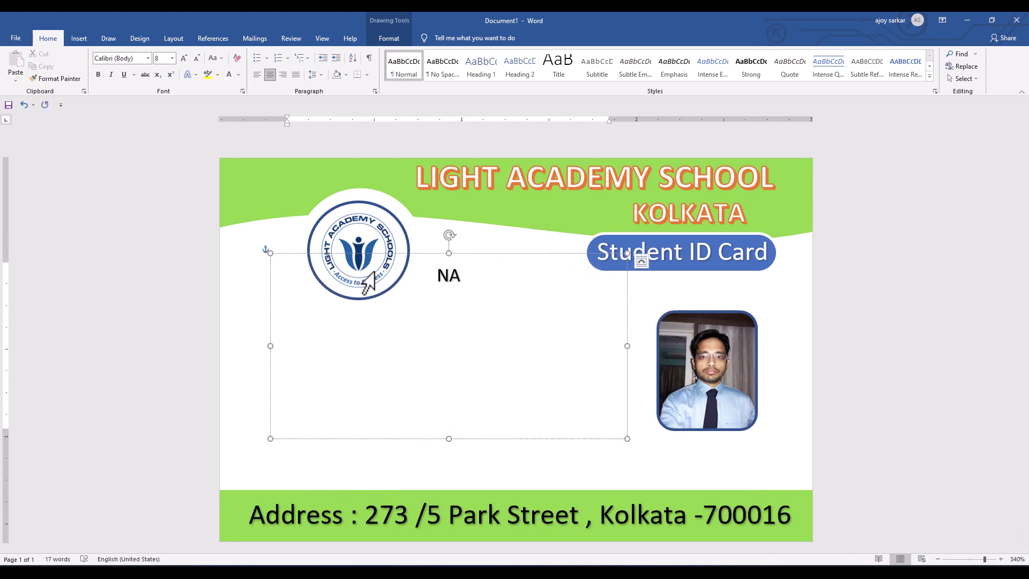
pyautogui.write('ME : D.')
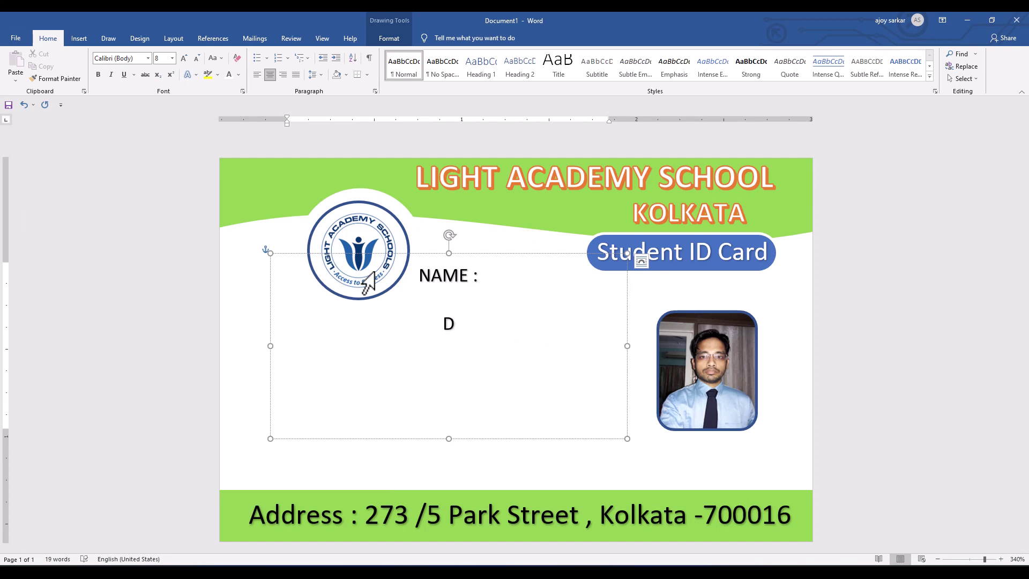
pyautogui.write('O')
pyautogui.write('.B ')
pyautogui.write(':')
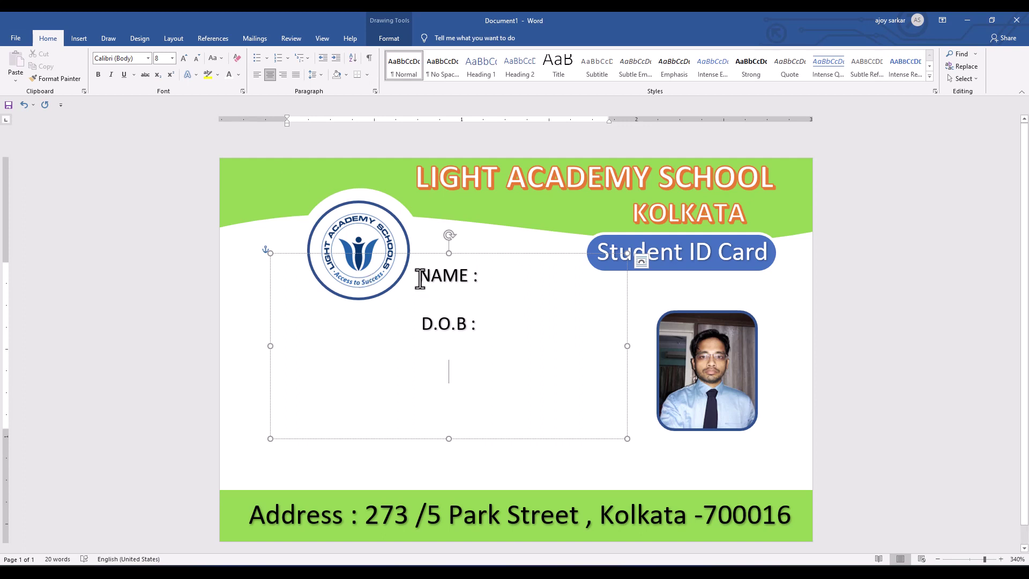
pyautogui.moveTo(418, 275); pyautogui.dragTo(474, 331)
pyautogui.click(197, 57)
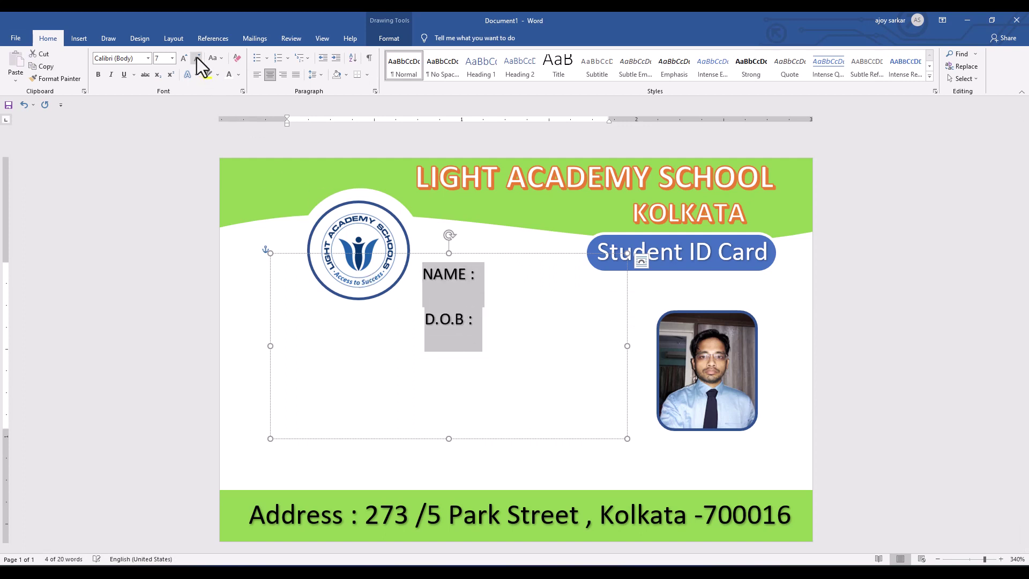
pyautogui.click(198, 57)
# Step: Add the 'FATHERS NAME:' and 'MOTHERS NAME:' labels below D.O.B
pyautogui.click(468, 315)
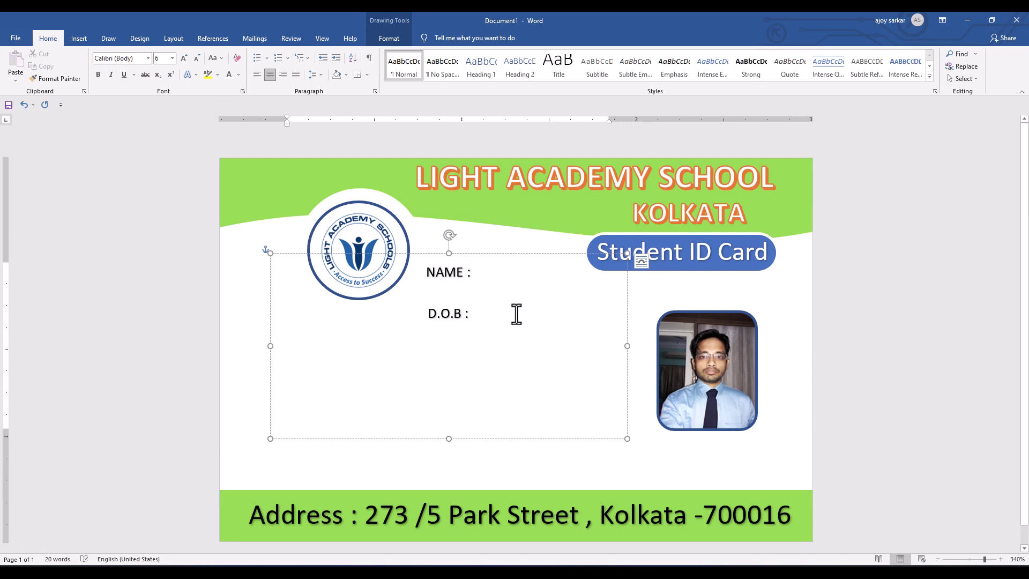
pyautogui.press('Return')
pyautogui.write('FAT')
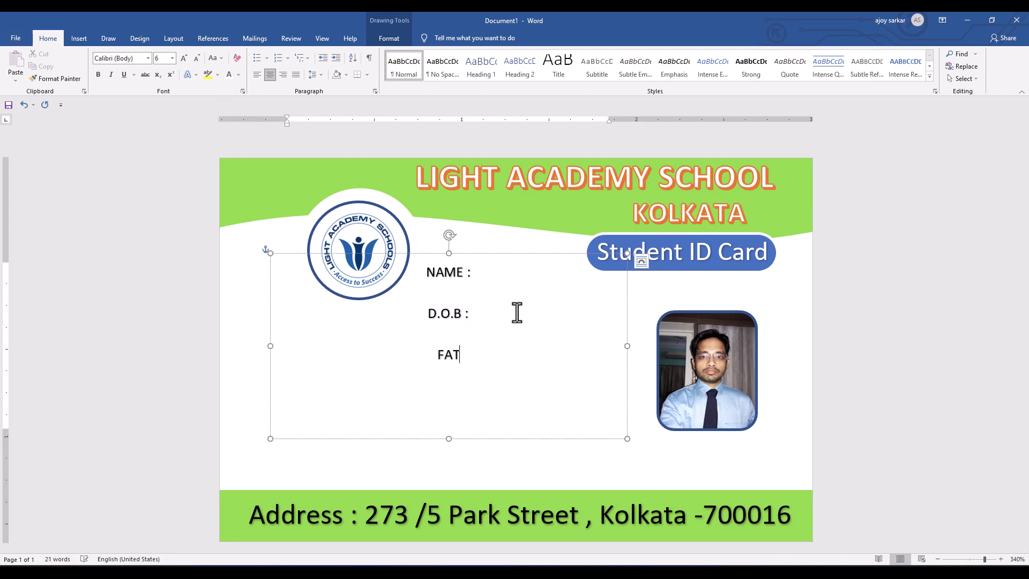
pyautogui.write('HER')
pyautogui.write('S NAME')
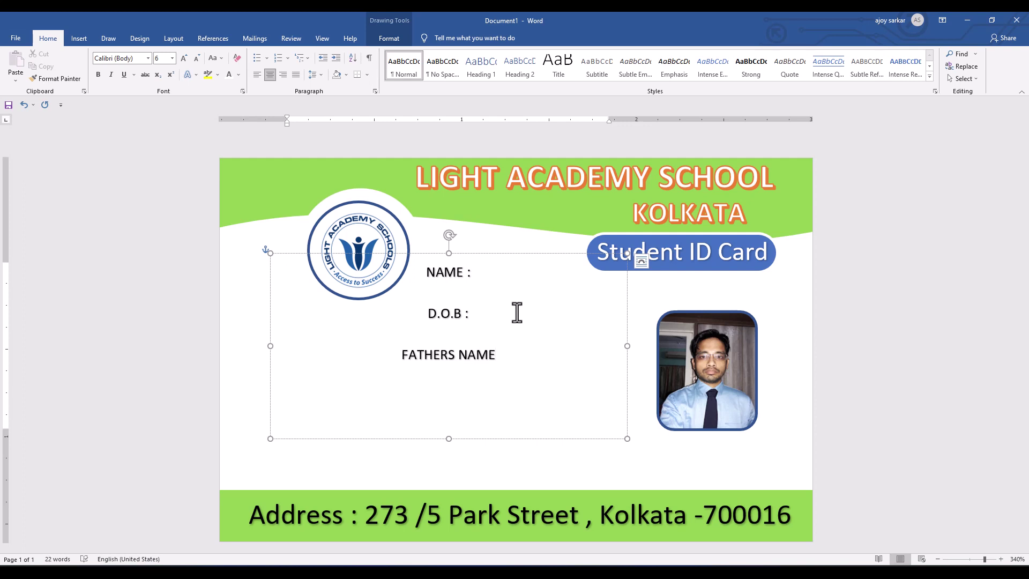
pyautogui.write(':  M')
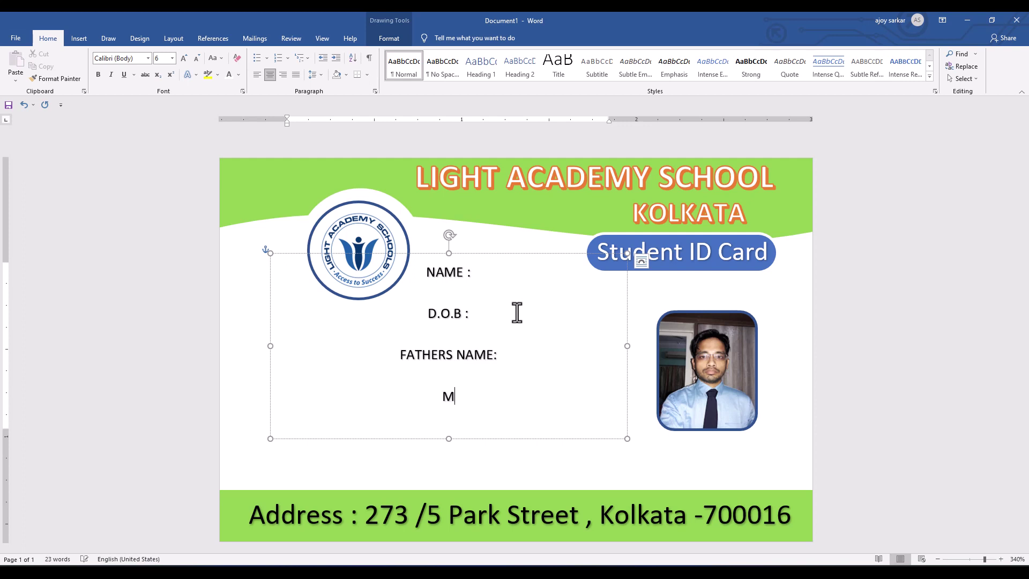
pyautogui.write('OTHERS ')
pyautogui.write('NAME:')
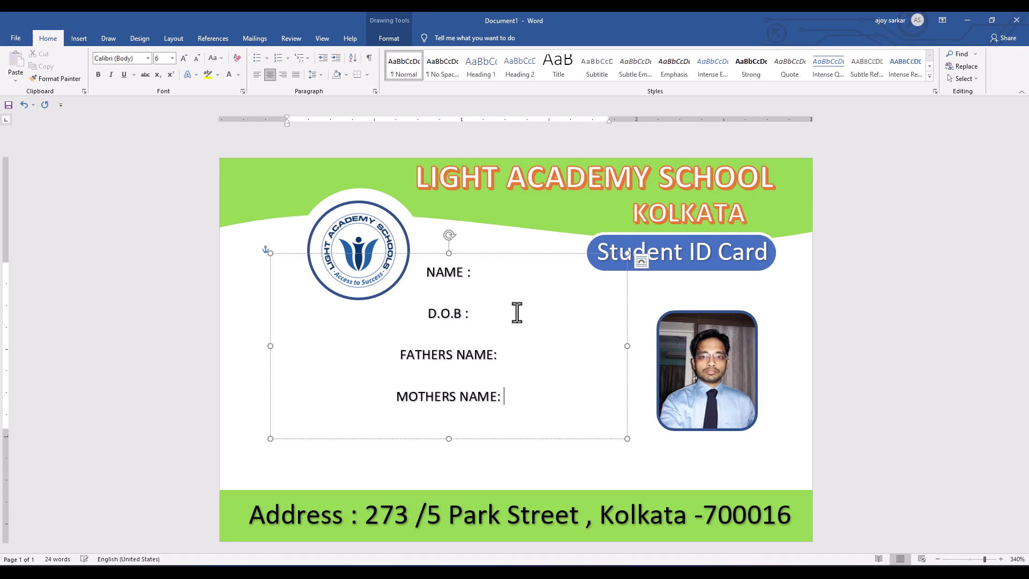
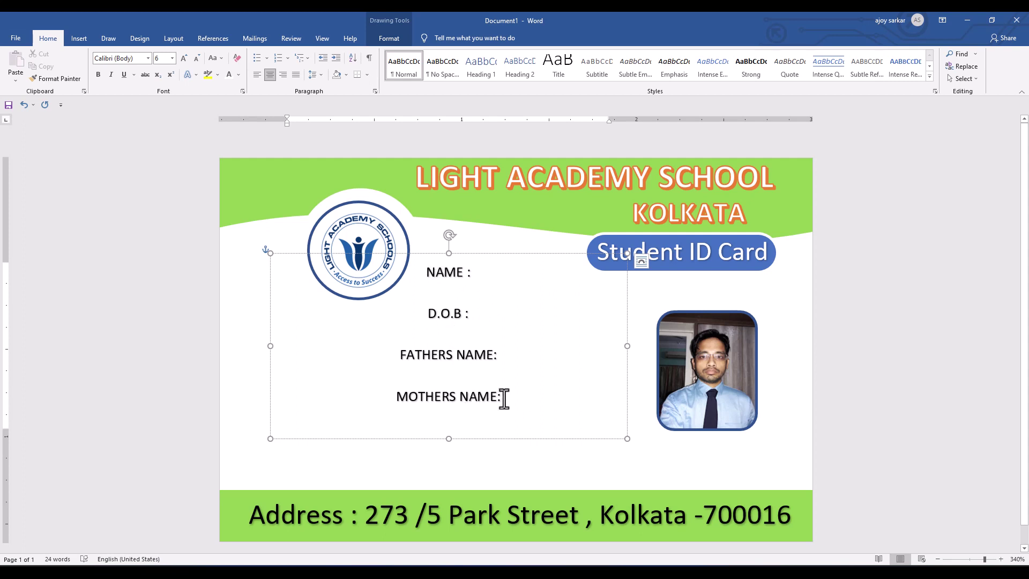
# Step: Give the four label lines single spacing with no space between same-style paragraphs
pyautogui.moveTo(498, 399); pyautogui.dragTo(429, 277)
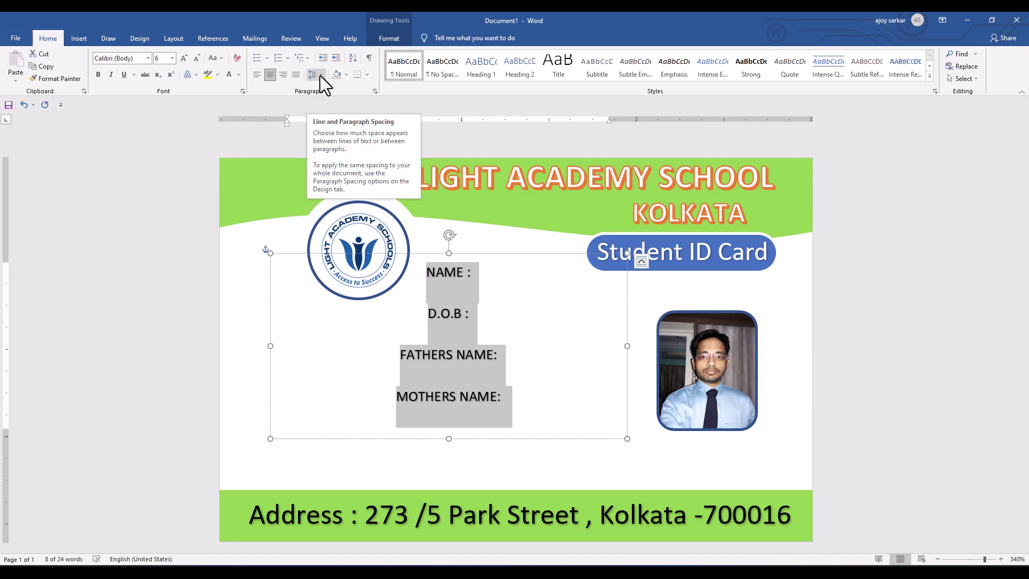
pyautogui.click(320, 75)
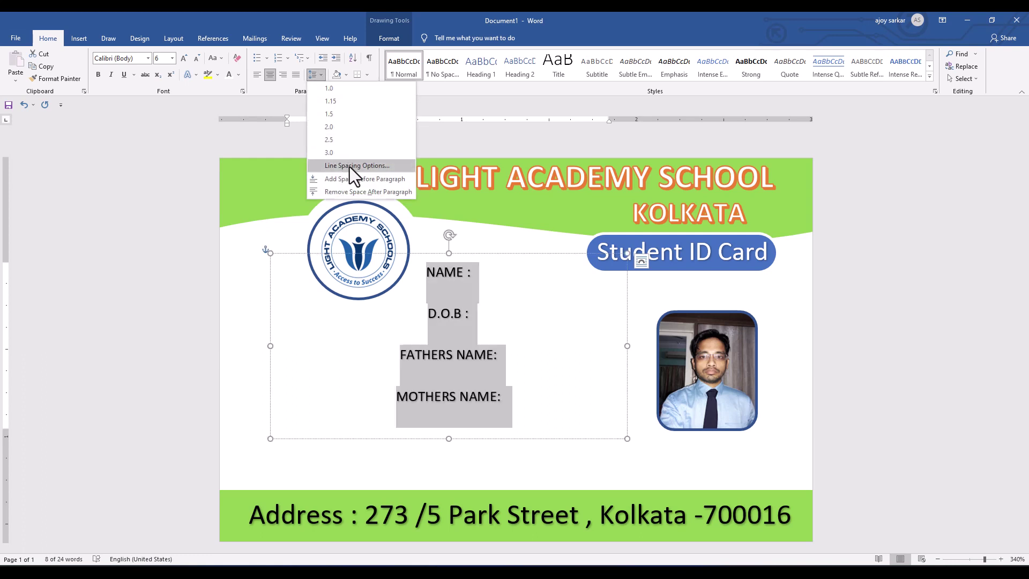
pyautogui.click(378, 167)
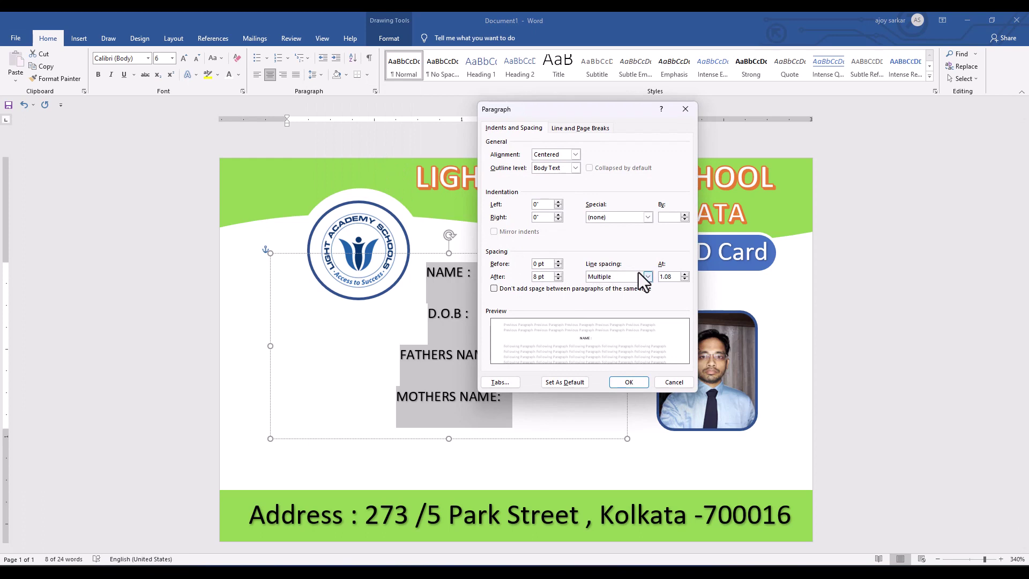
pyautogui.click(647, 277)
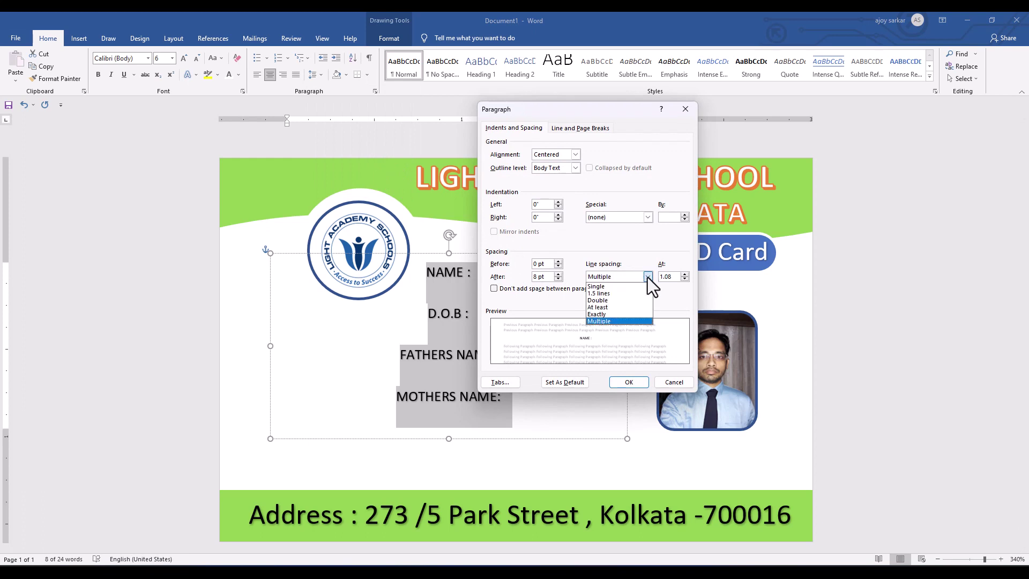
pyautogui.click(598, 287)
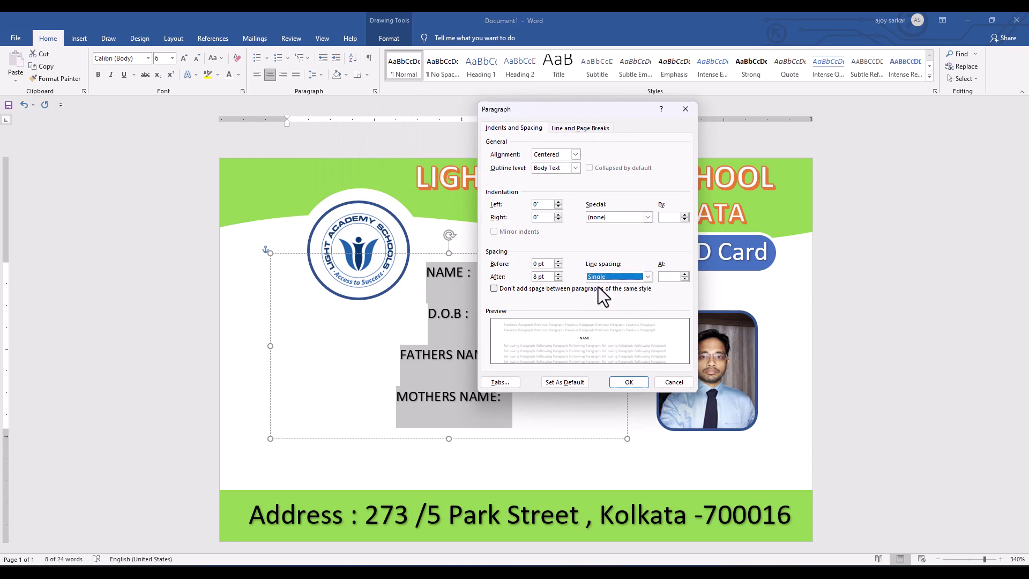
pyautogui.click(494, 288)
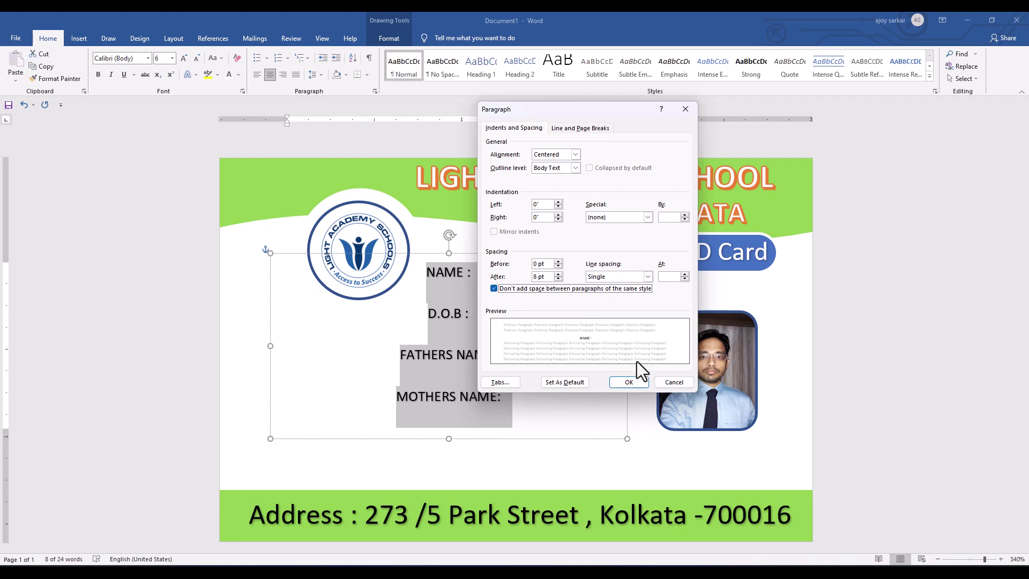
pyautogui.click(630, 381)
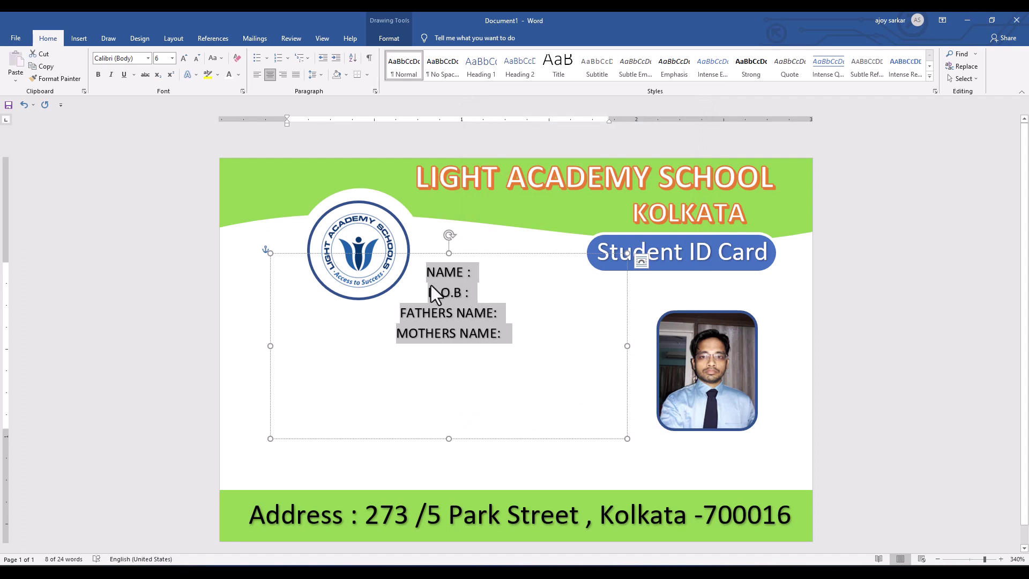
# Step: Narrow the label text box from both sides and shorten it from the bottom
pyautogui.moveTo(627, 348); pyautogui.dragTo(524, 349)
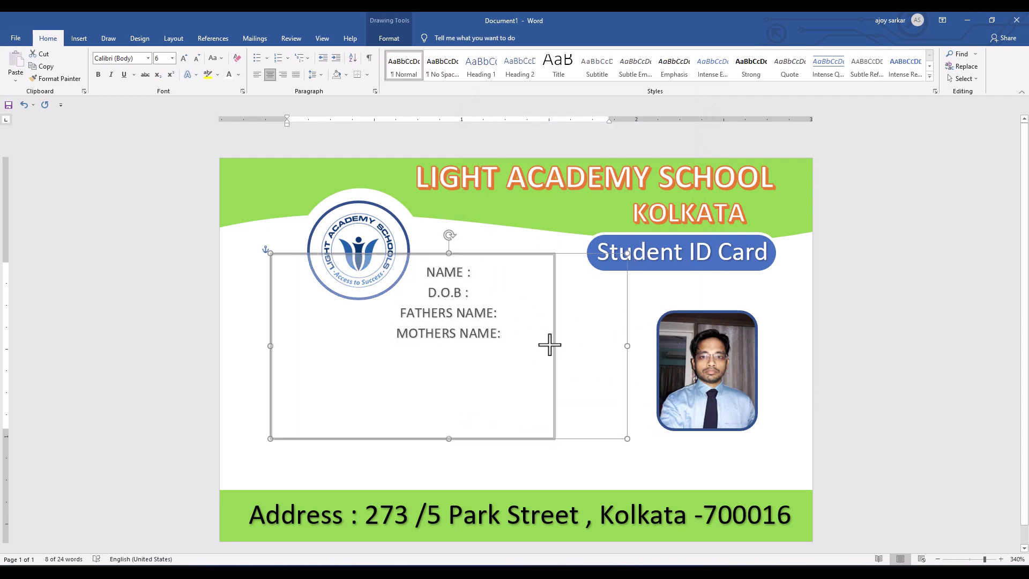
pyautogui.moveTo(270, 346); pyautogui.dragTo(337, 343)
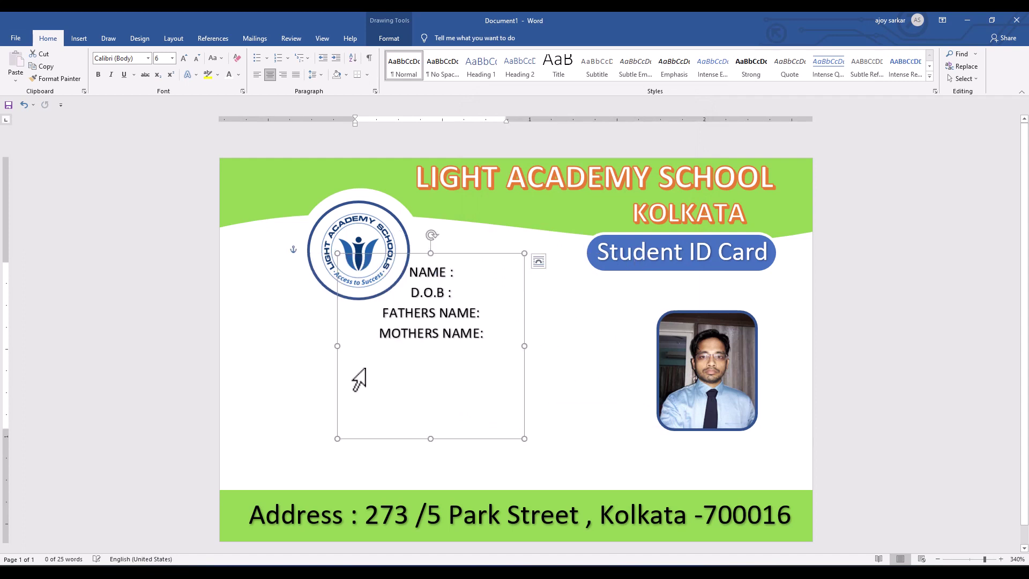
pyautogui.moveTo(430, 438); pyautogui.dragTo(430, 366)
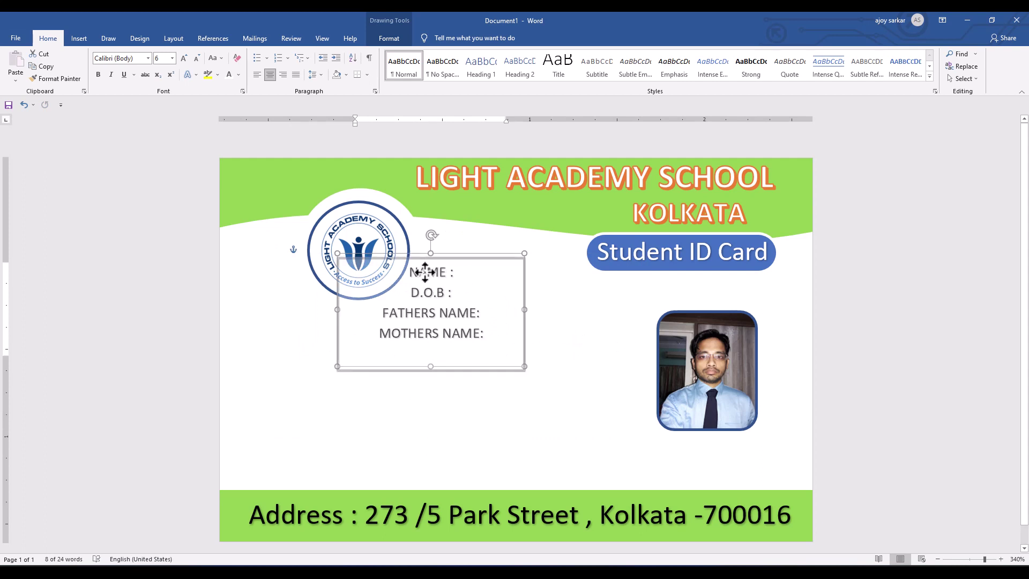
# Step: Move the label box just below the logo and select its four lines
pyautogui.moveTo(430, 252); pyautogui.dragTo(359, 309)
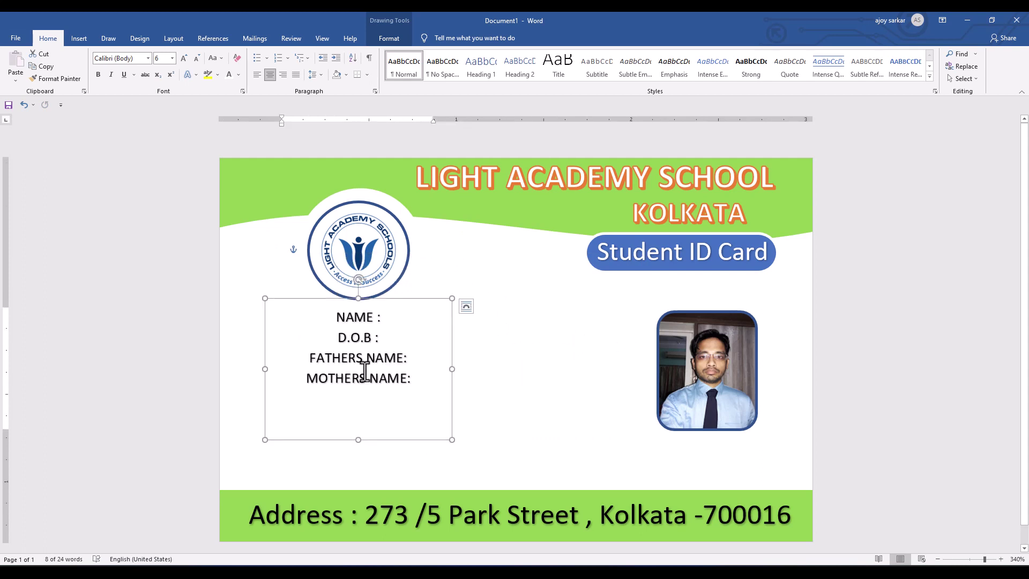
pyautogui.moveTo(369, 437); pyautogui.dragTo(370, 463)
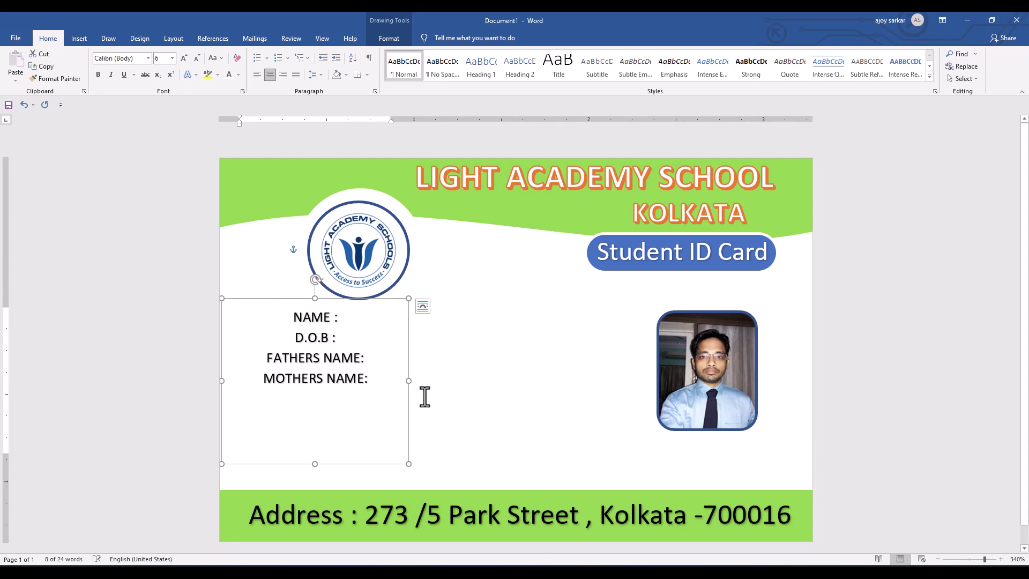
pyautogui.press('Down')
pyautogui.press('Down')
pyautogui.press('Left')
pyautogui.press('Left')
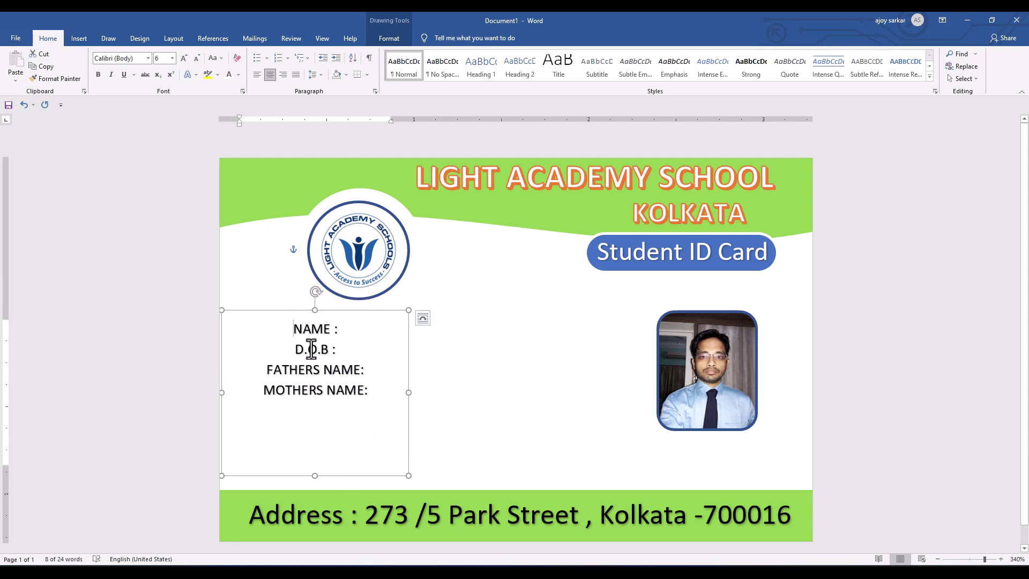
pyautogui.moveTo(292, 335); pyautogui.dragTo(367, 393)
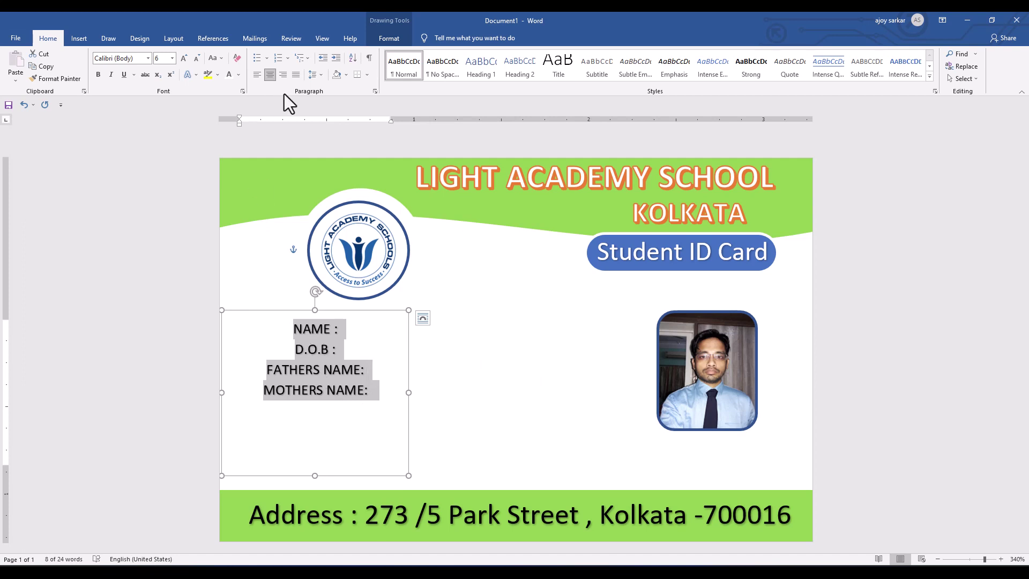
# Step: Set the four labels to Multiple 1.5 line spacing, then select the D.O.B line
pyautogui.click(374, 90)
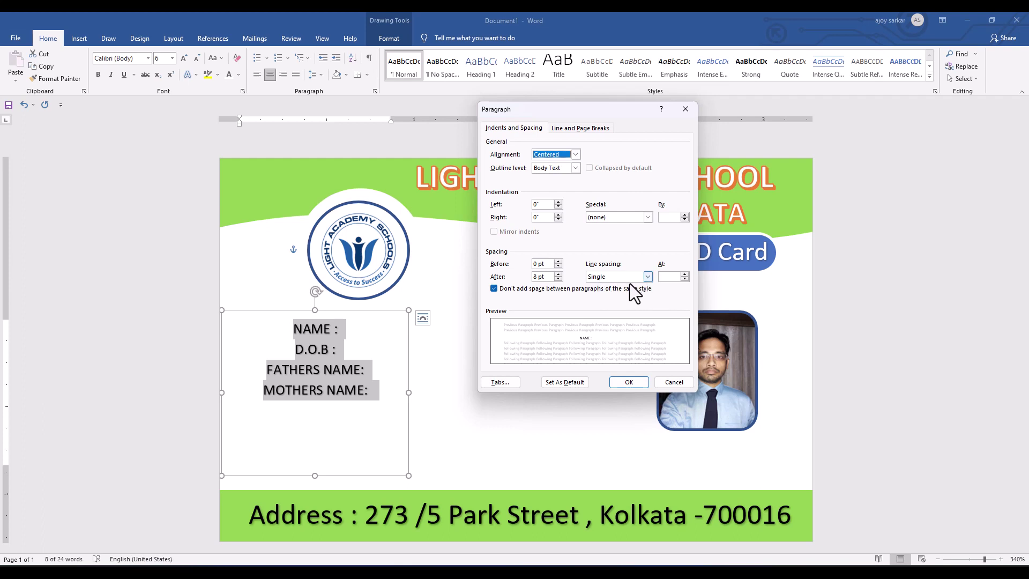
pyautogui.click(684, 274)
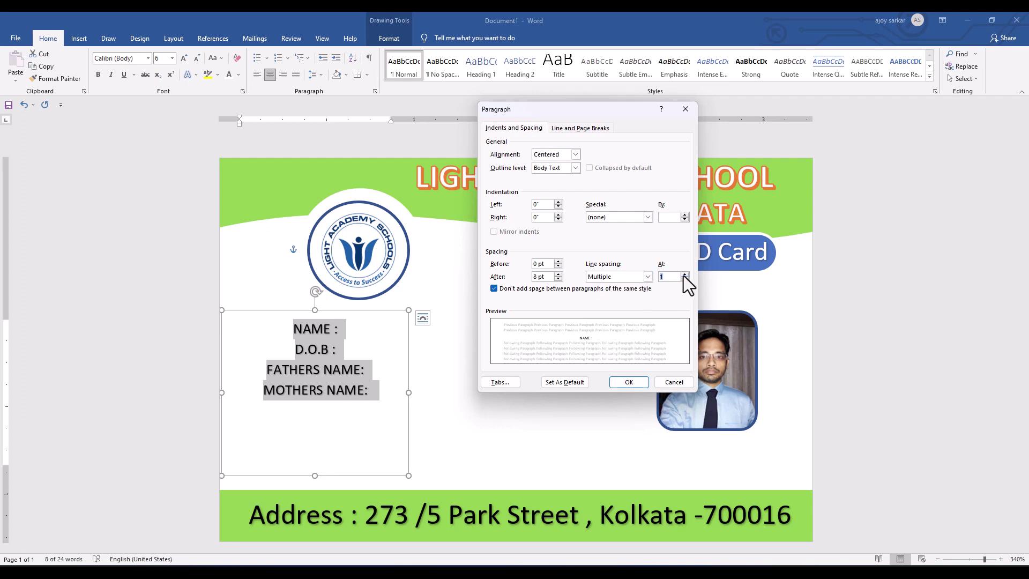
pyautogui.click(627, 383)
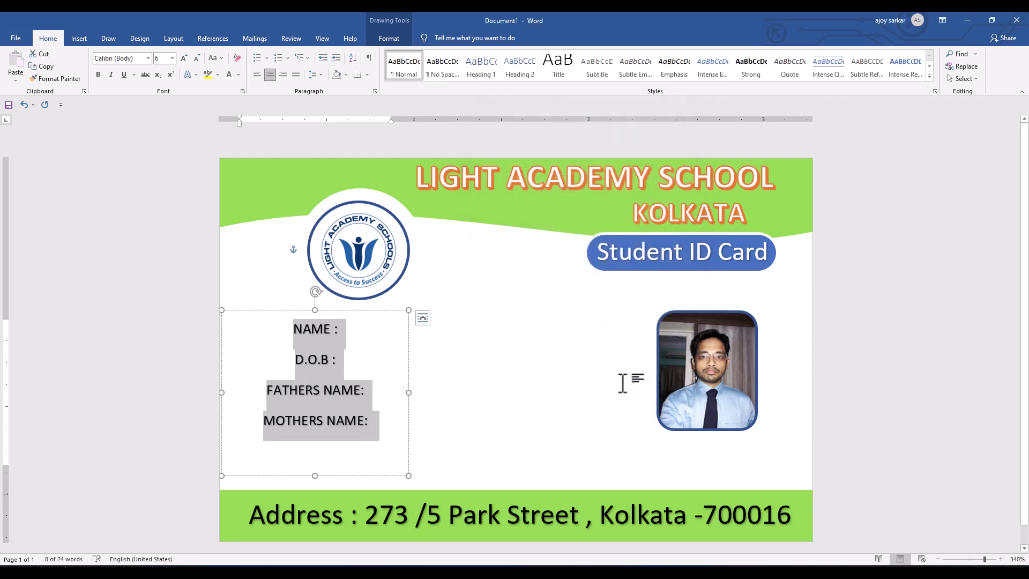
pyautogui.click(470, 329)
pyautogui.tripleClick(297, 360)
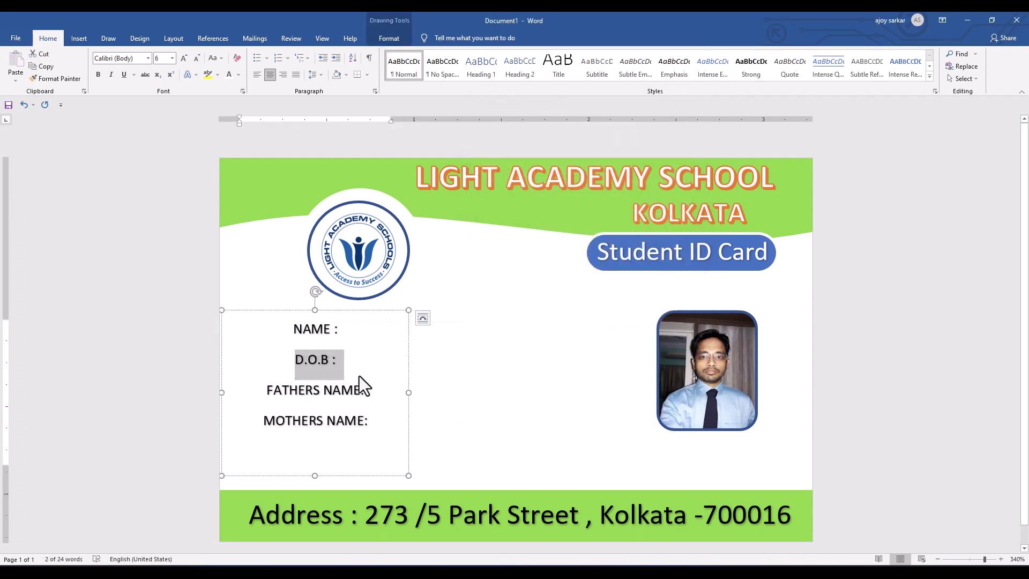
# Step: Right-align the labels so their colons line up, narrow the box and shift it left
pyautogui.click(296, 360)
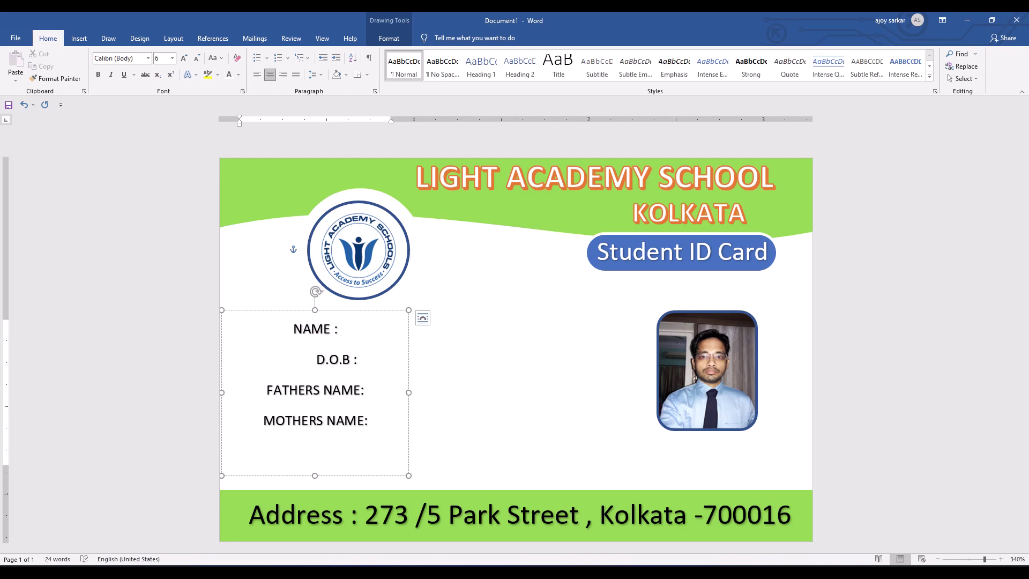
pyautogui.click(293, 330)
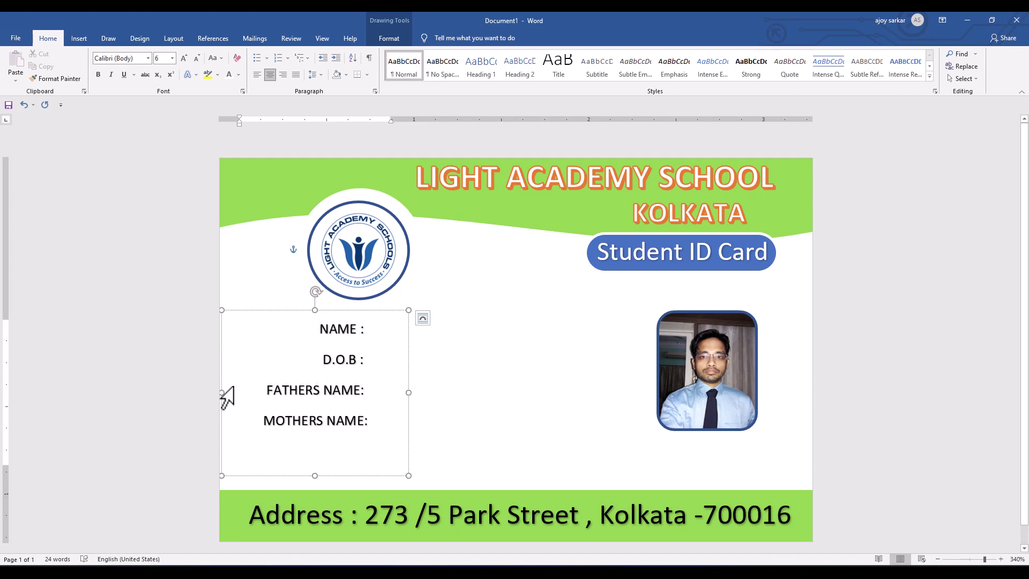
pyautogui.moveTo(222, 393); pyautogui.dragTo(247, 391)
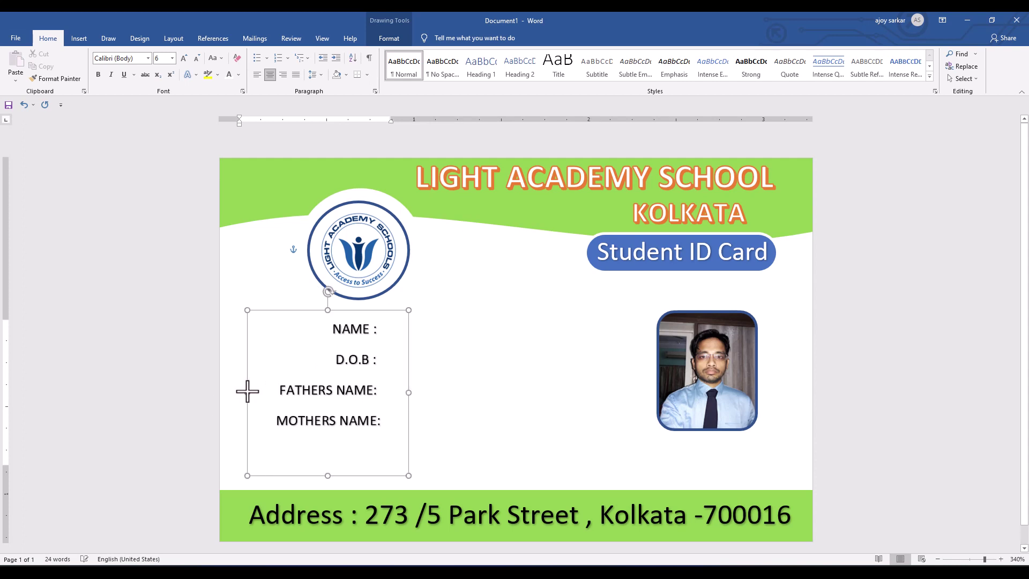
pyautogui.moveTo(408, 383); pyautogui.dragTo(368, 381)
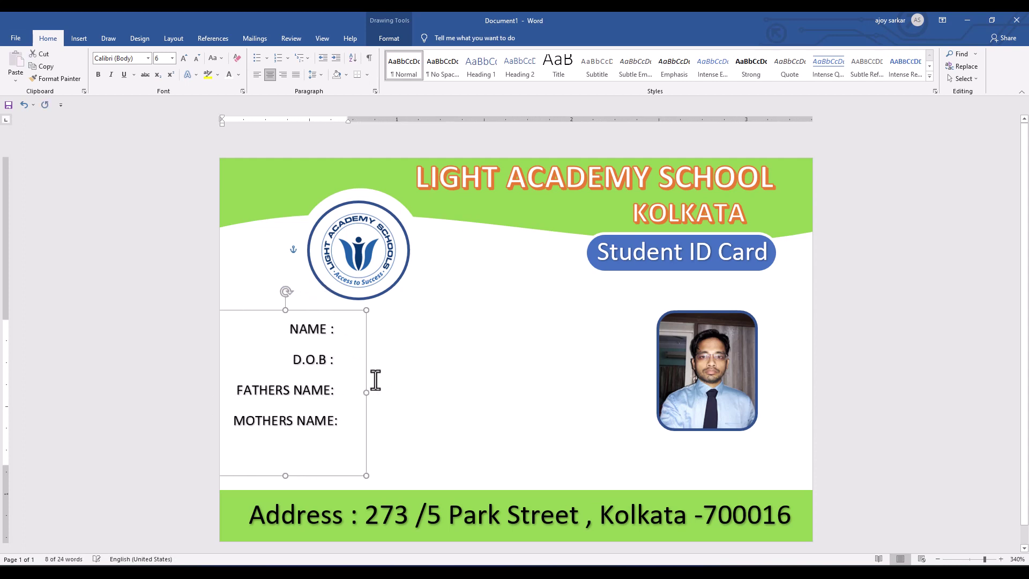
pyautogui.click(416, 337)
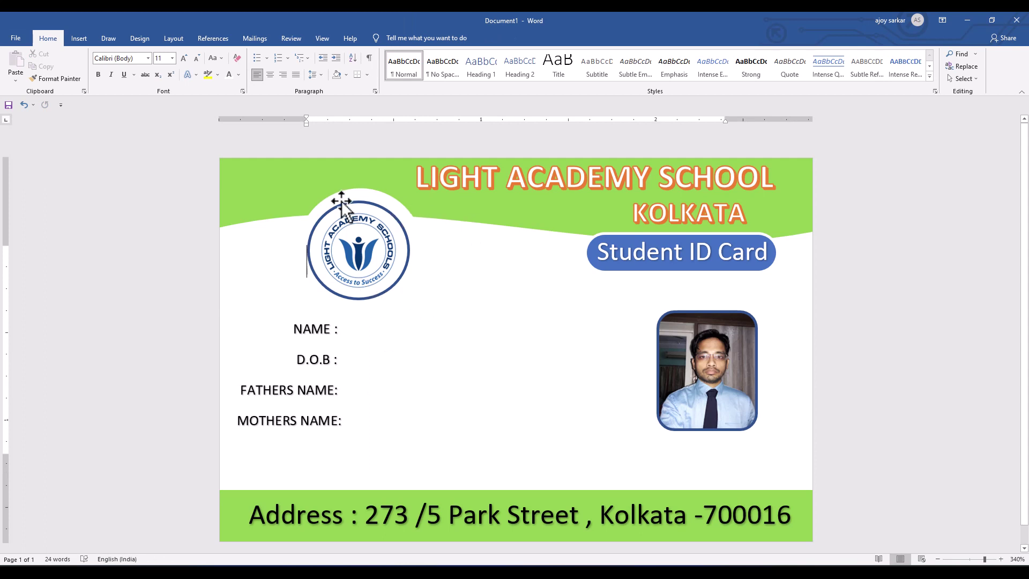
# Step: Insert a new WordArt text object and select its placeholder text
pyautogui.click(78, 37)
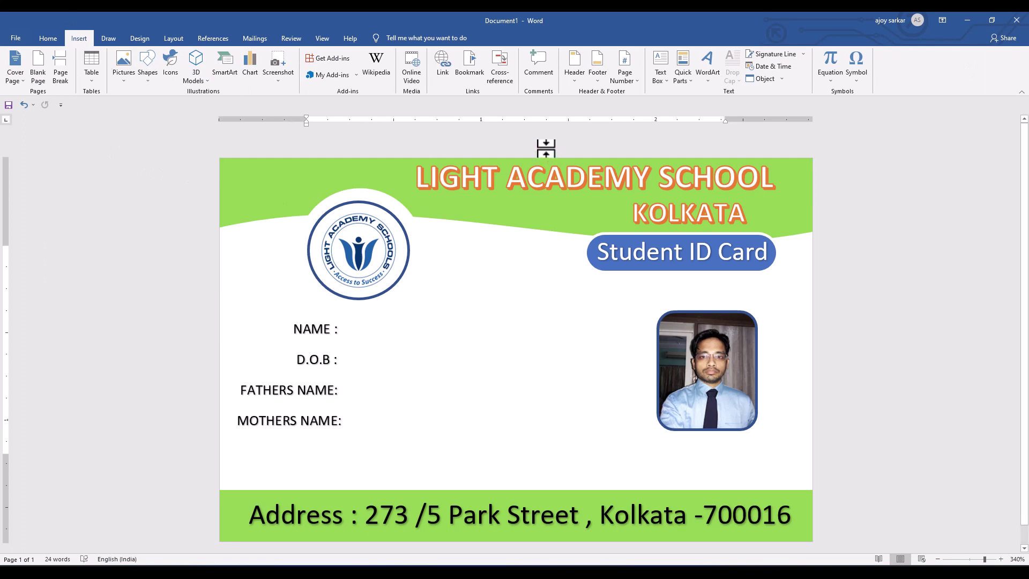
pyautogui.click(708, 82)
pyautogui.click(710, 99)
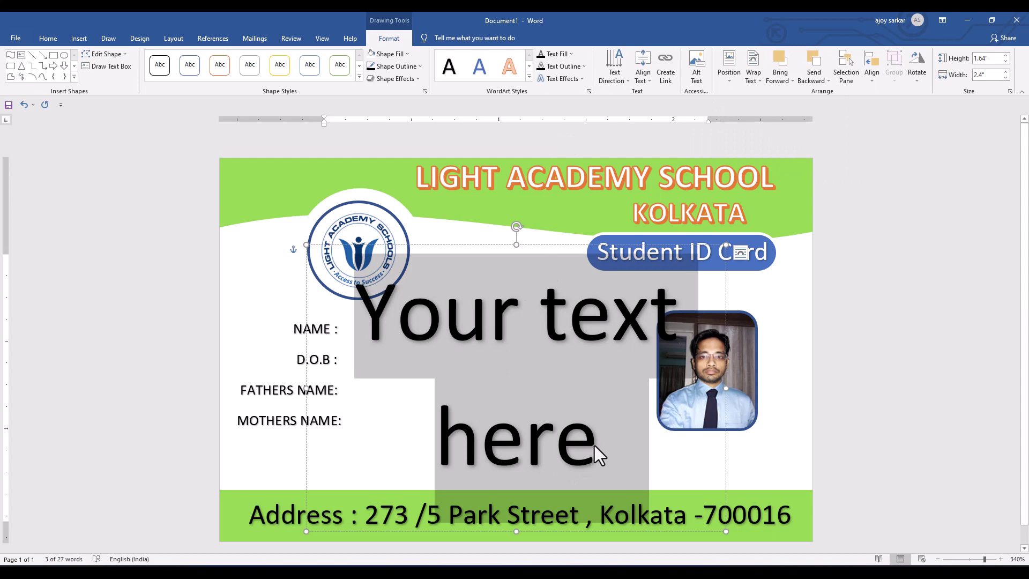
pyautogui.moveTo(596, 446); pyautogui.dragTo(214, 115)
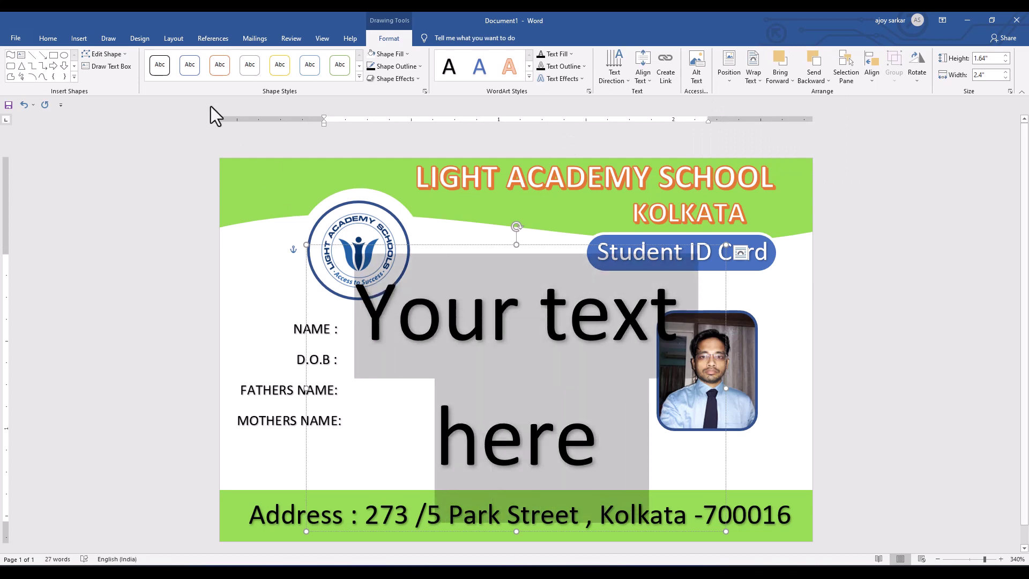
# Step: Shrink the WordArt placeholder text with repeated Decrease Font Size
pyautogui.click(56, 42)
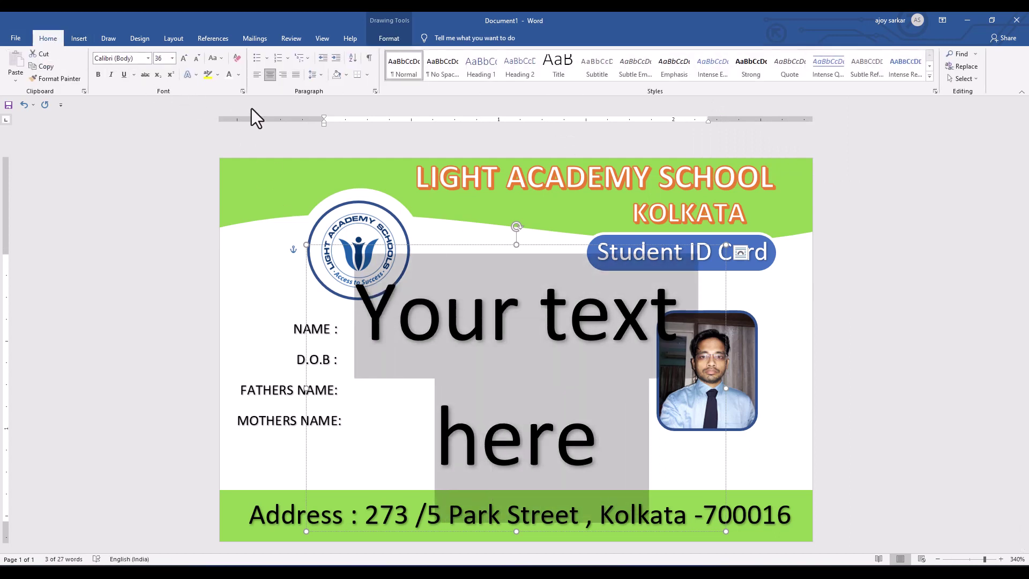
pyautogui.click(198, 59)
pyautogui.click(197, 58)
pyautogui.click(198, 59)
pyautogui.click(198, 58)
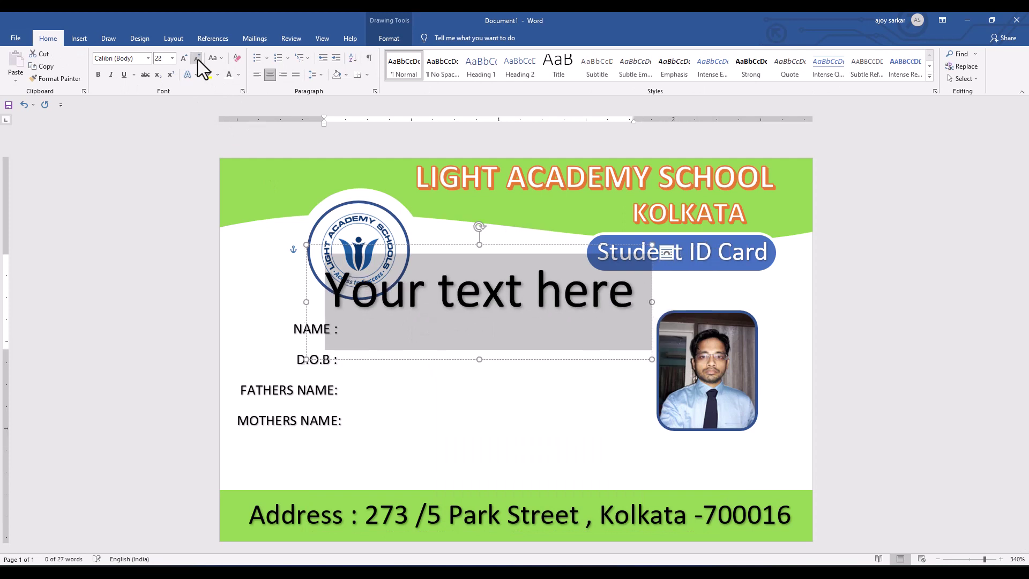
pyautogui.click(198, 58)
pyautogui.click(198, 60)
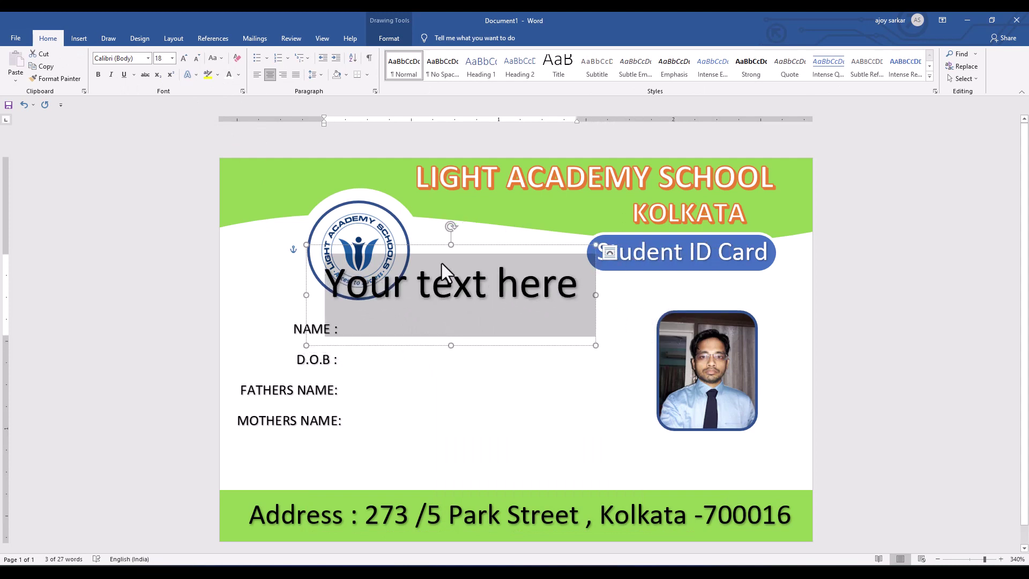
# Step: Move the WordArt box beside the NAME label and reduce its font further
pyautogui.moveTo(445, 246); pyautogui.dragTo(480, 324)
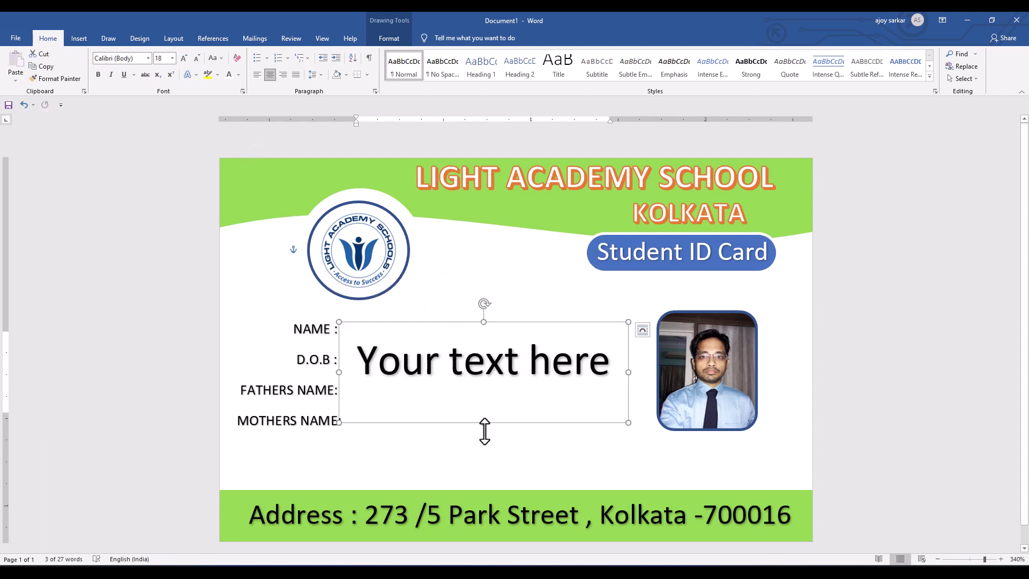
pyautogui.hotkey('ctrl', 'a')
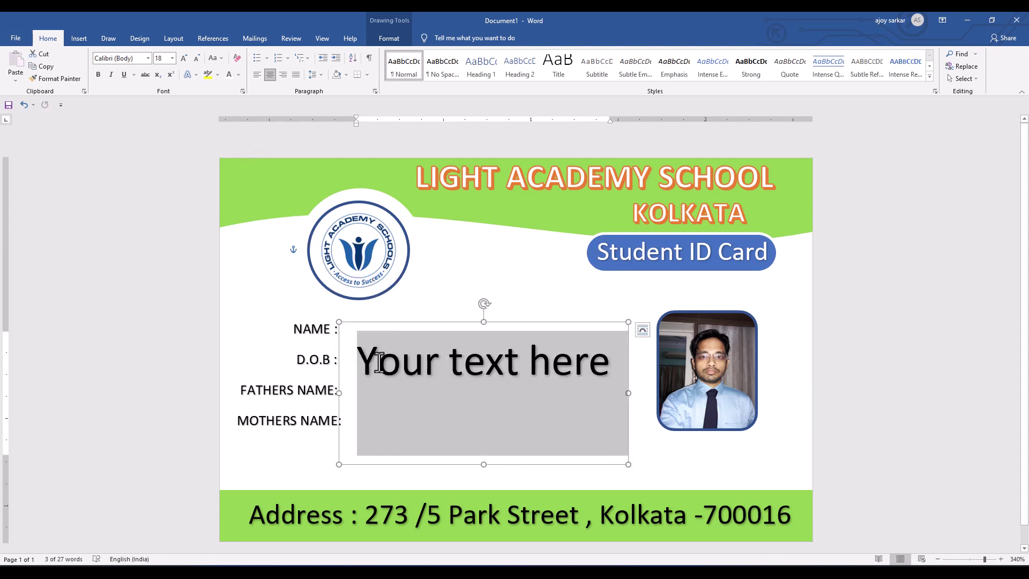
pyautogui.click(197, 58)
pyautogui.click(197, 57)
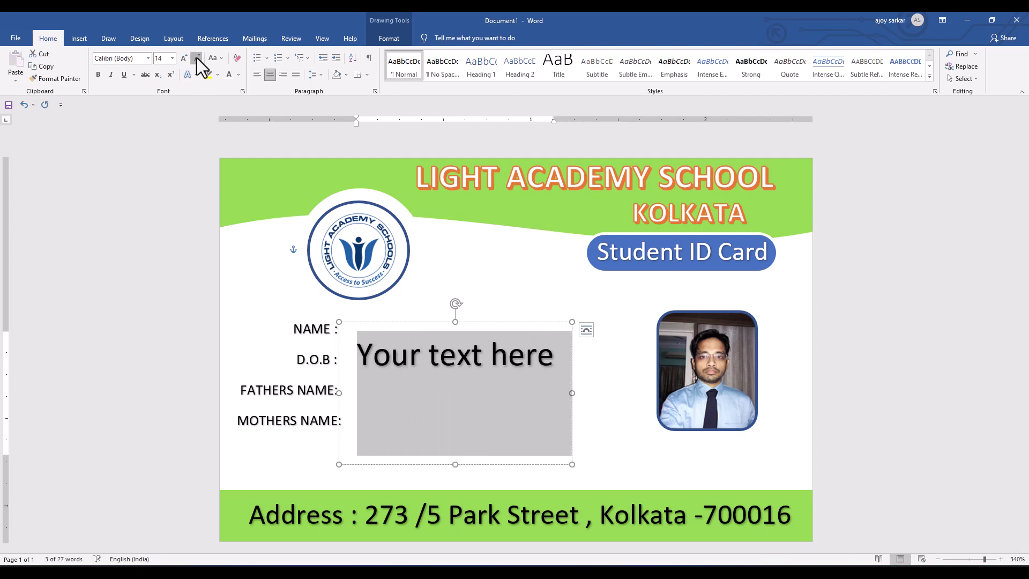
pyautogui.click(197, 58)
pyautogui.click(198, 58)
pyautogui.click(198, 57)
pyautogui.click(198, 58)
pyautogui.click(197, 58)
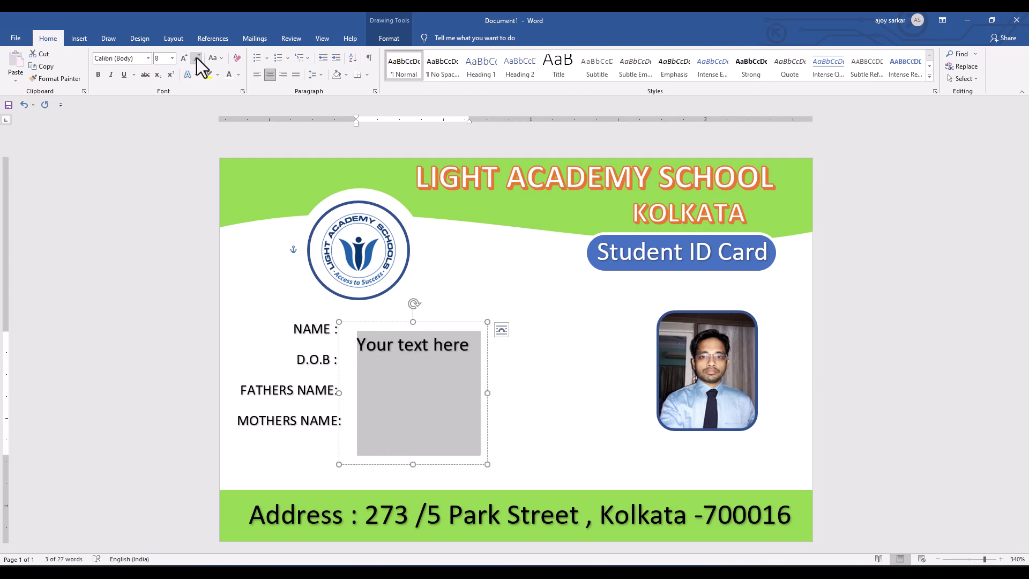
pyautogui.click(198, 58)
pyautogui.click(312, 329)
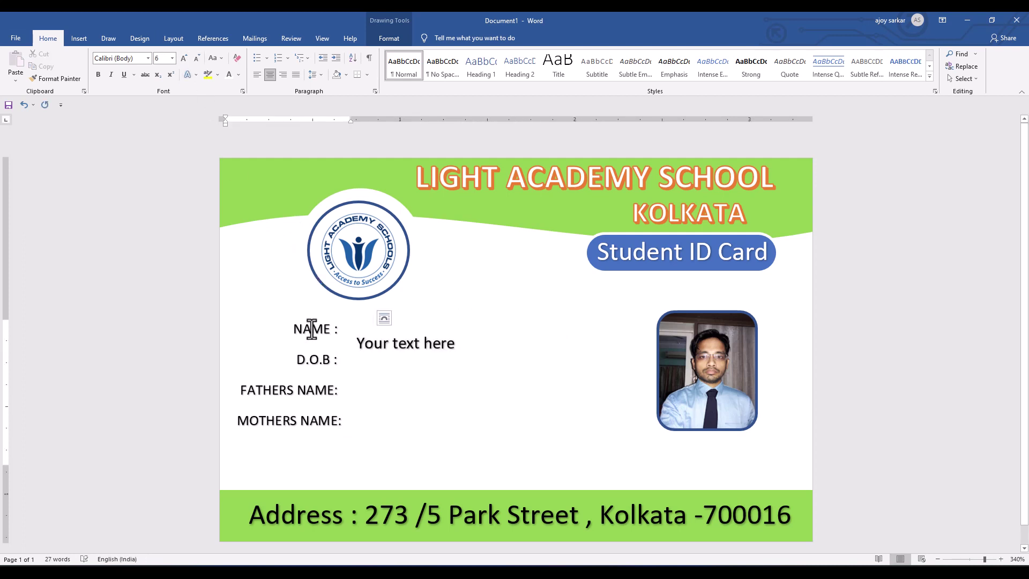
# Step: Replace the placeholder wording with the student's full name
pyautogui.click(372, 349)
pyautogui.click(390, 343)
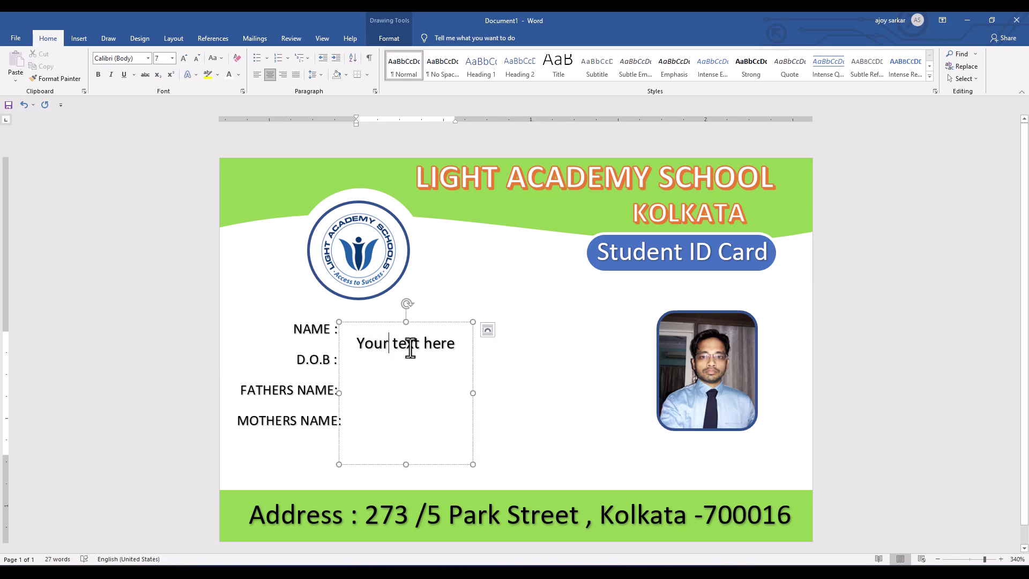
pyautogui.moveTo(357, 343); pyautogui.dragTo(460, 346)
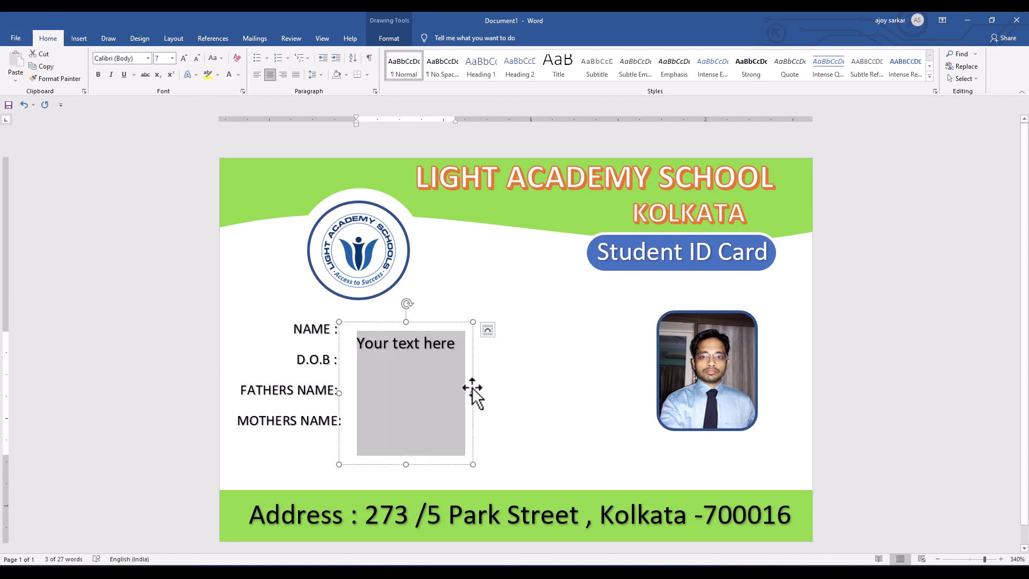
pyautogui.moveTo(472, 387); pyautogui.dragTo(593, 387)
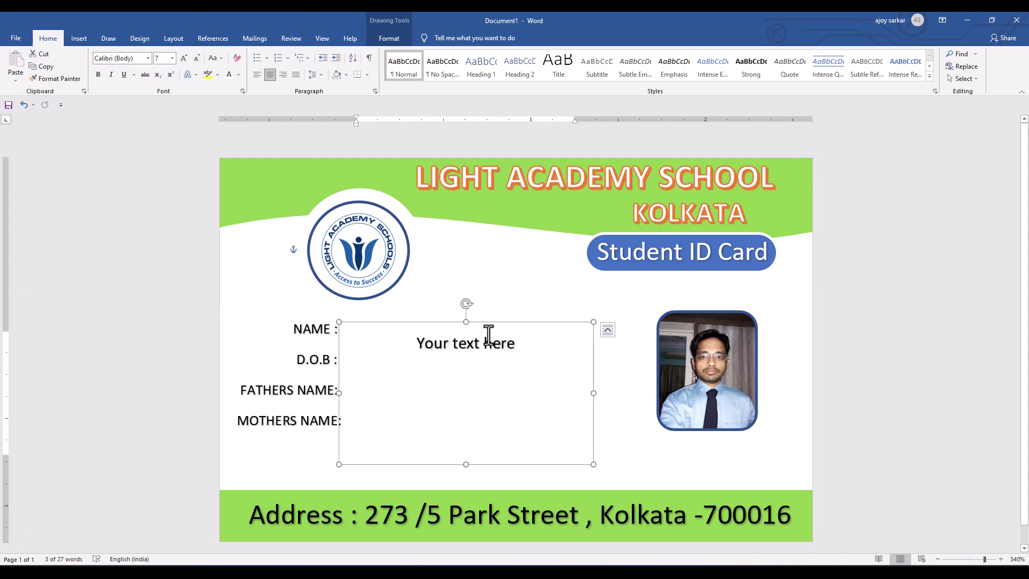
pyautogui.hotkey('ctrl', 'z')
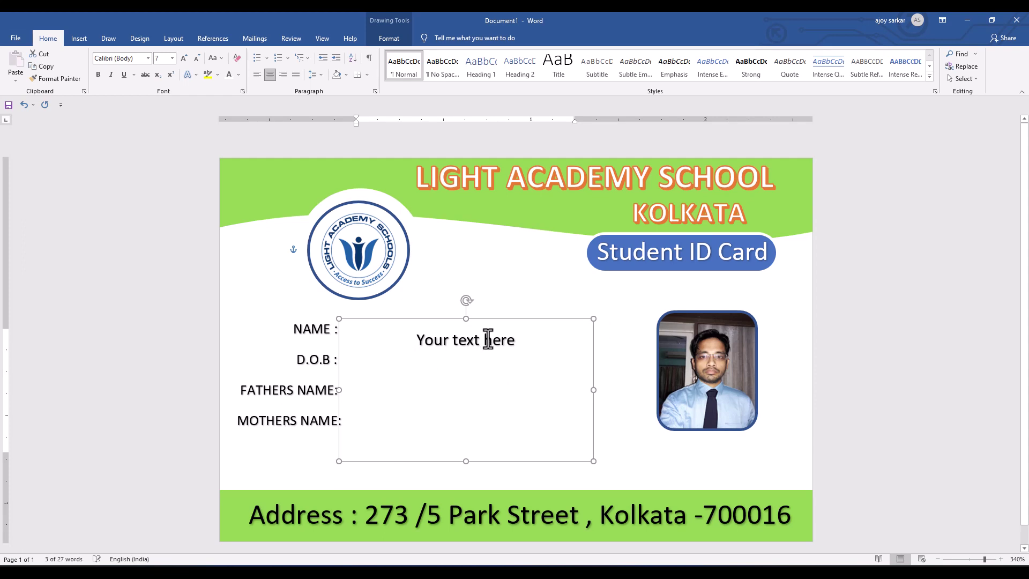
pyautogui.moveTo(516, 340); pyautogui.dragTo(429, 343)
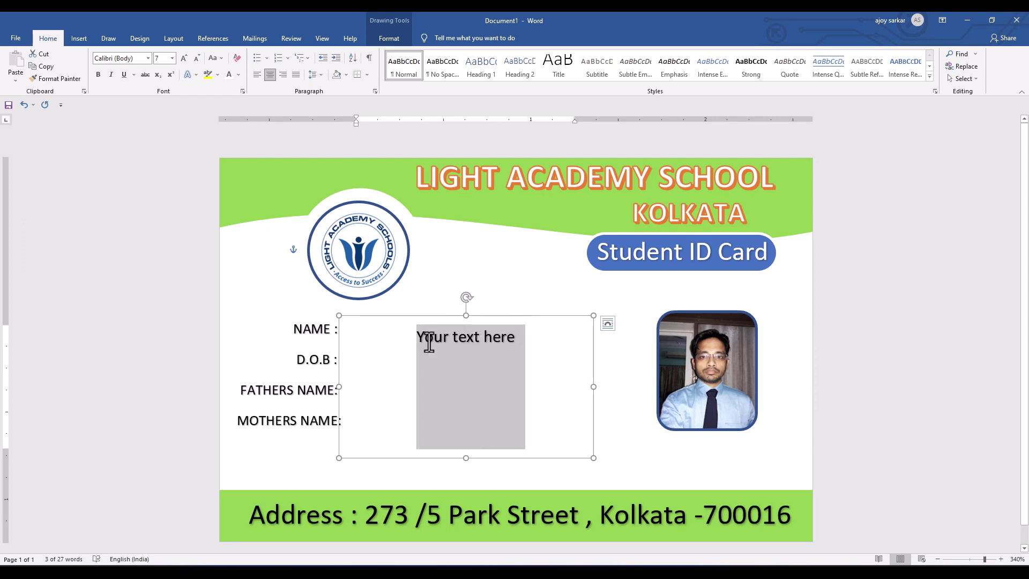
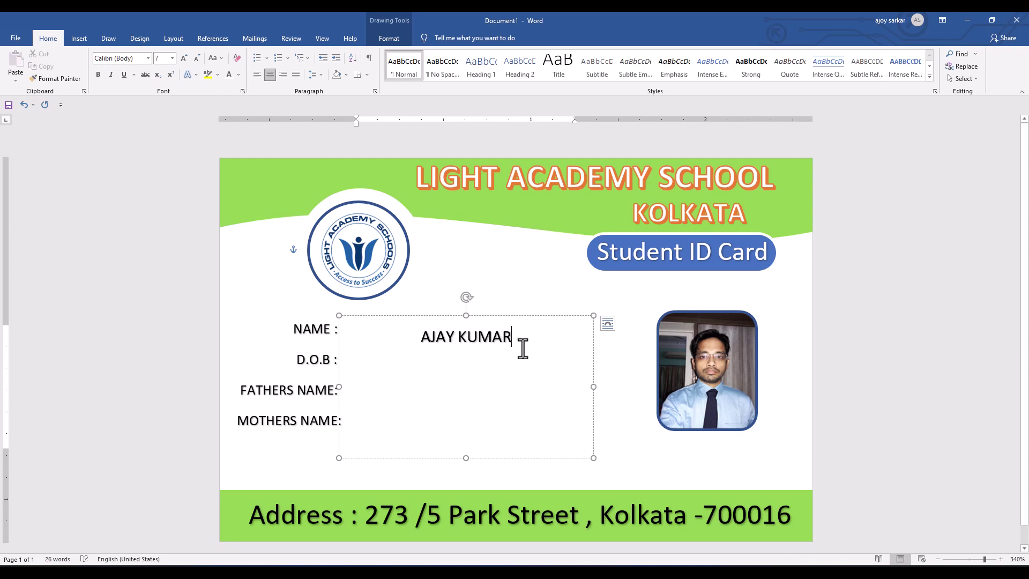
# Step: Add the date of birth 08-09-2000 and the father's name on new lines, then select them
pyautogui.press('Return')
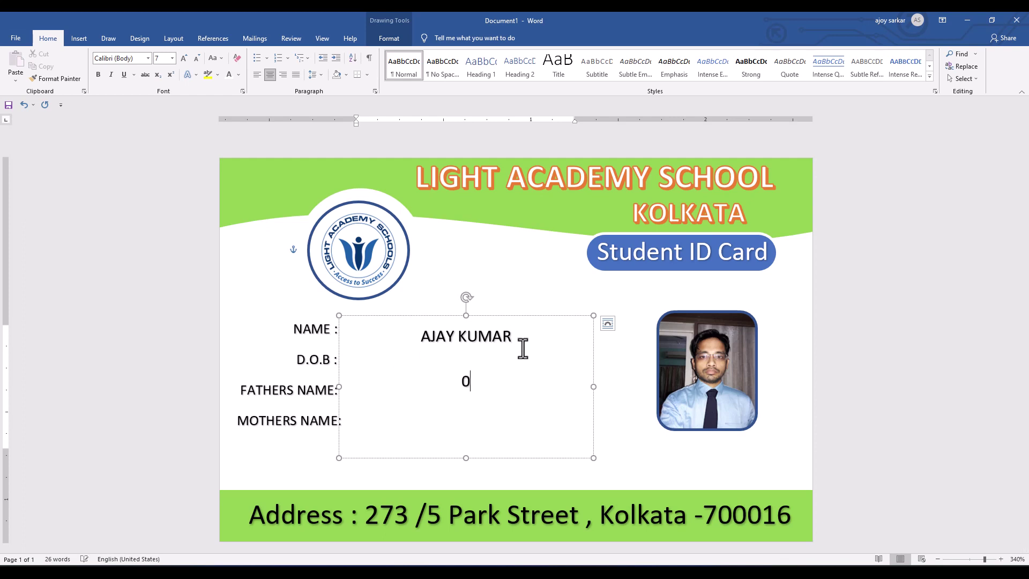
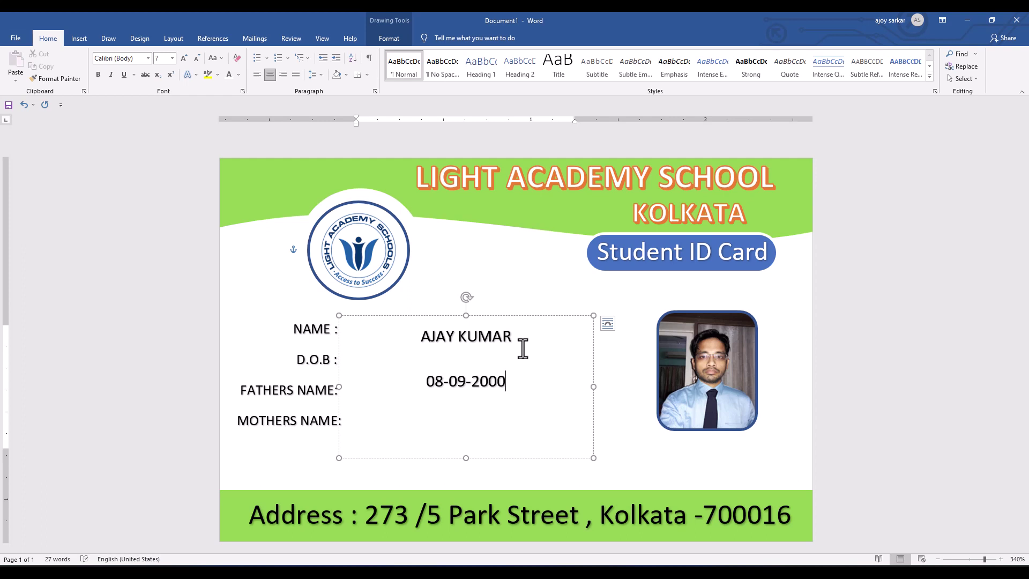
pyautogui.press('Return')
pyautogui.press('Return')
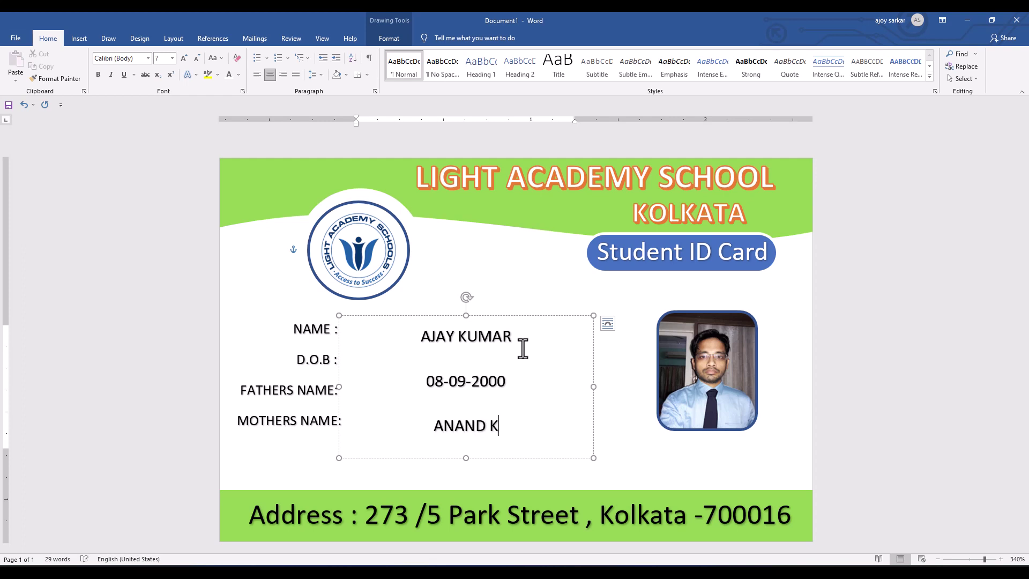
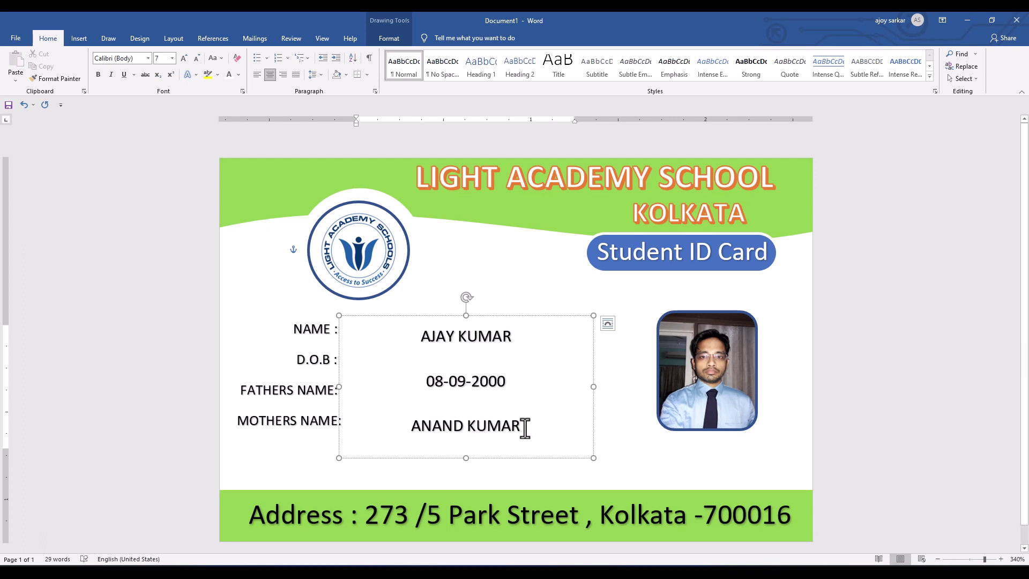
pyautogui.moveTo(525, 429); pyautogui.dragTo(419, 348)
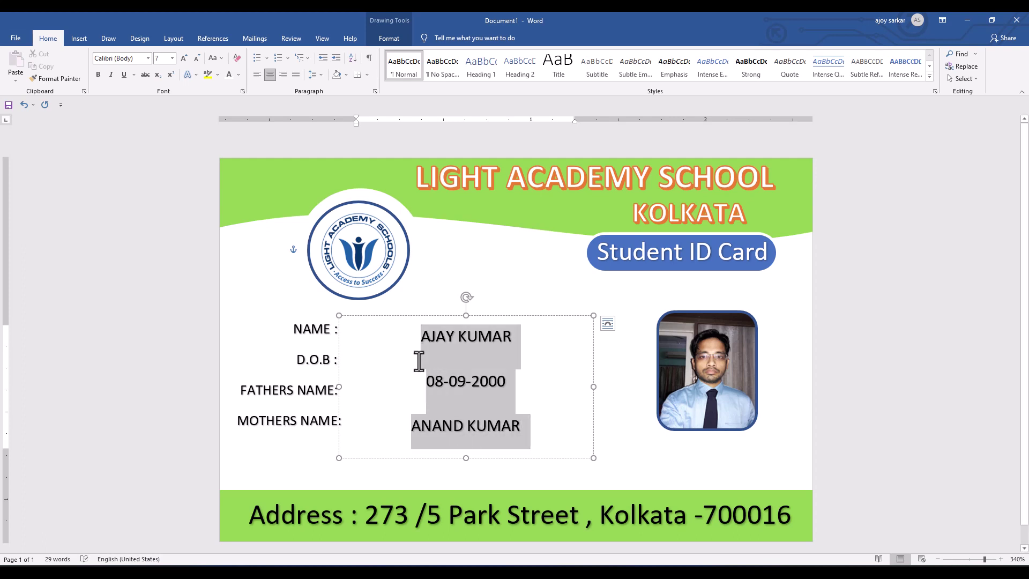
# Step: Make the details one size smaller, enlarge the box and add the mother's name
pyautogui.click(194, 57)
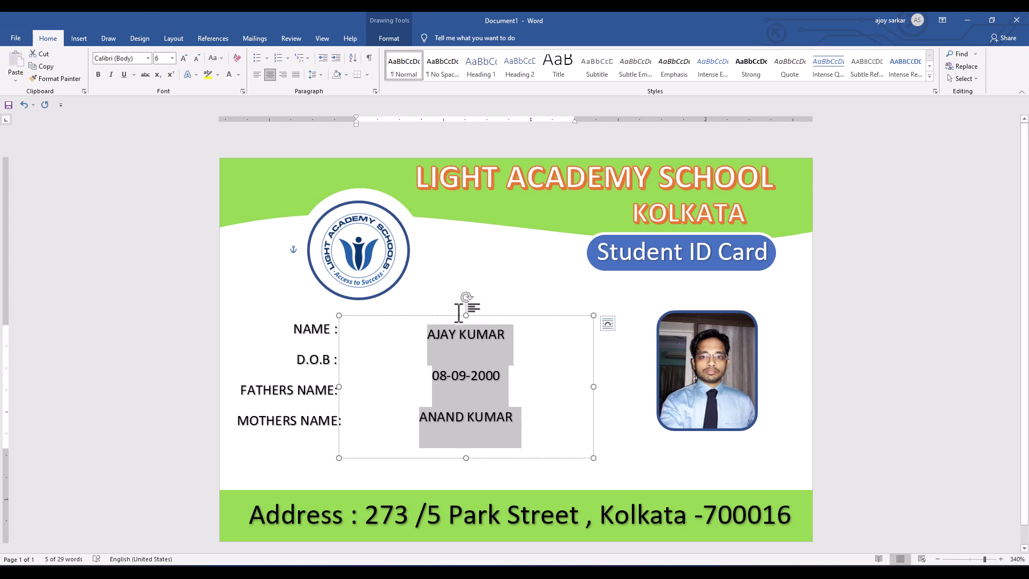
pyautogui.click(522, 423)
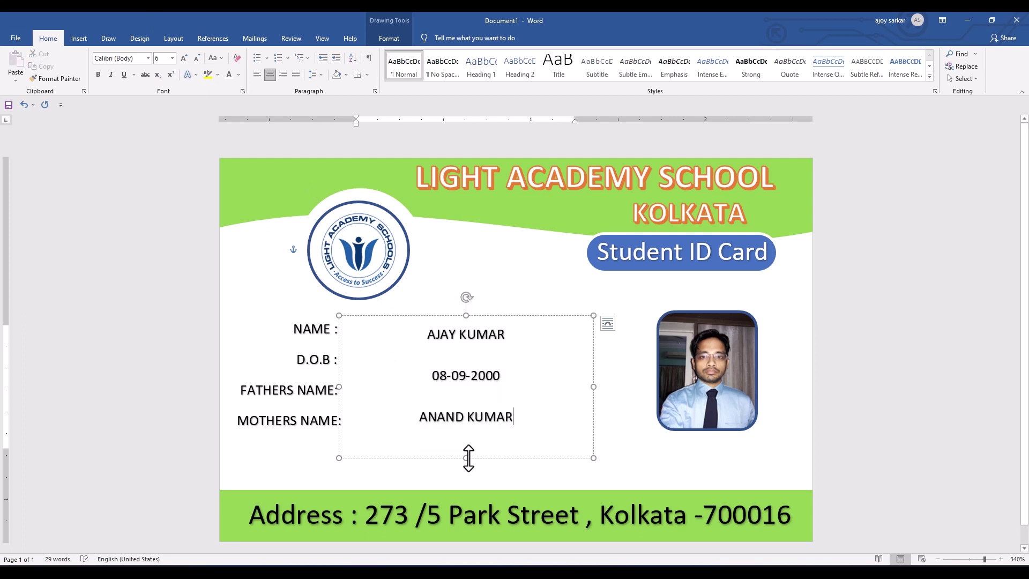
pyautogui.moveTo(468, 458); pyautogui.dragTo(467, 486)
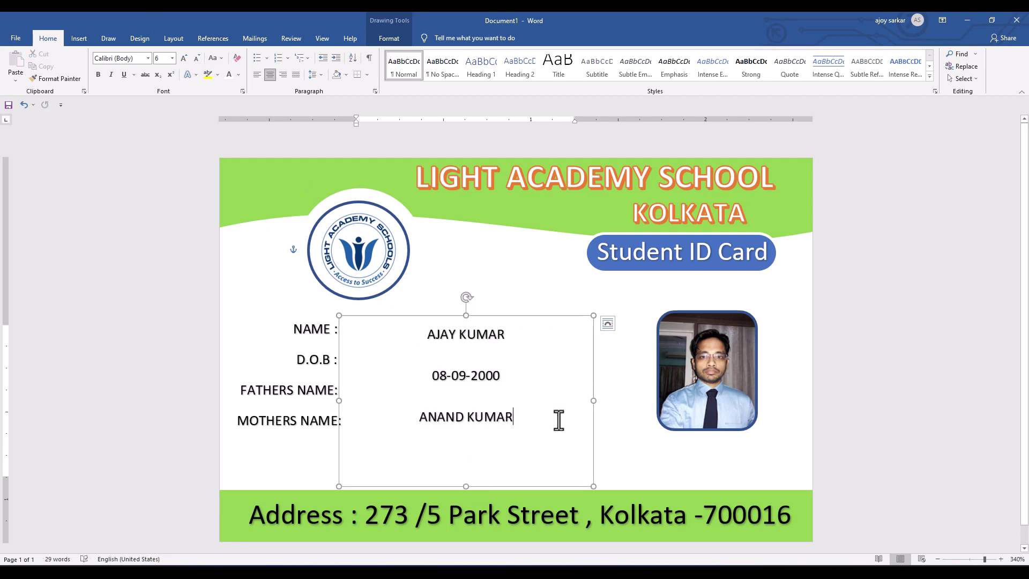
pyautogui.press('Return')
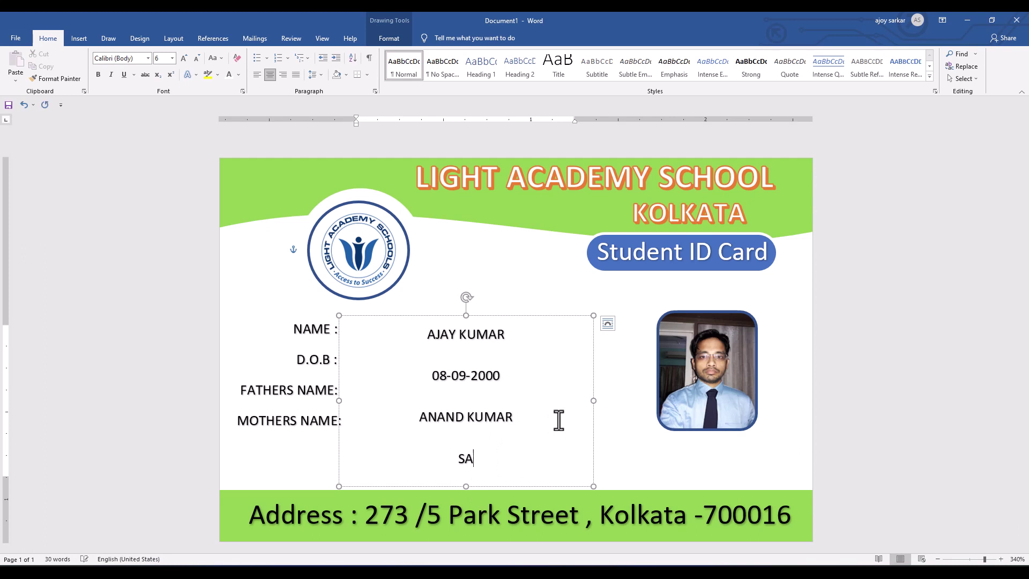
# Step: Move the details text box slightly higher on the card
pyautogui.click(469, 315)
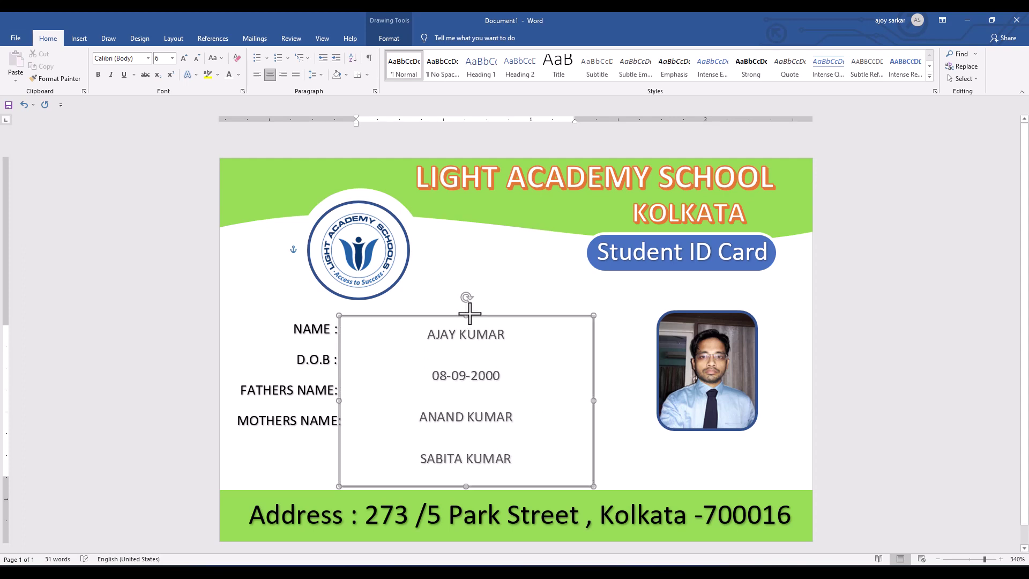
pyautogui.moveTo(469, 315); pyautogui.dragTo(466, 310)
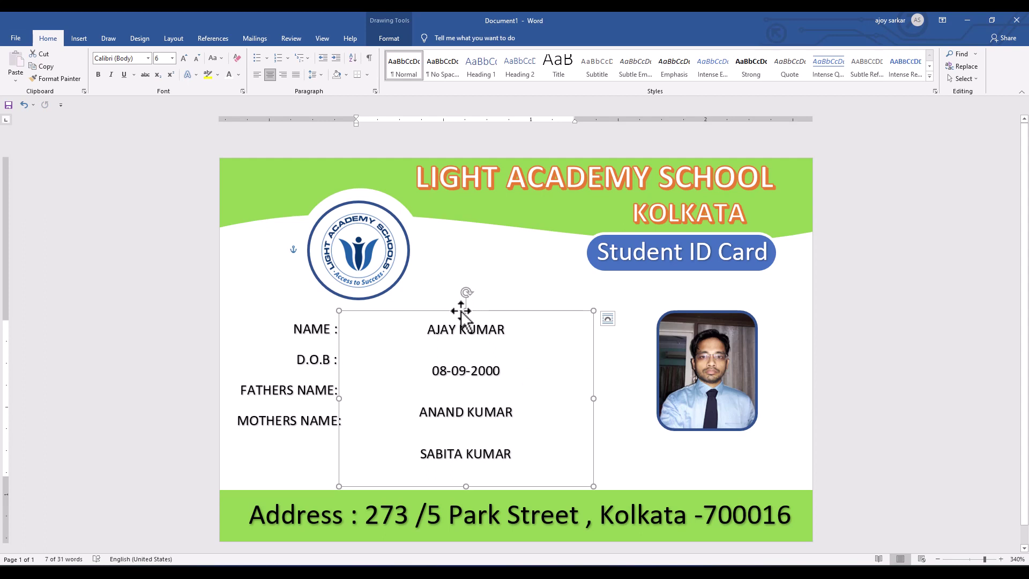
pyautogui.moveTo(460, 311)
pyautogui.mouseDown()
pyautogui.moveTo(460, 290)
pyautogui.moveTo(504, 433)
pyautogui.mouseUp()
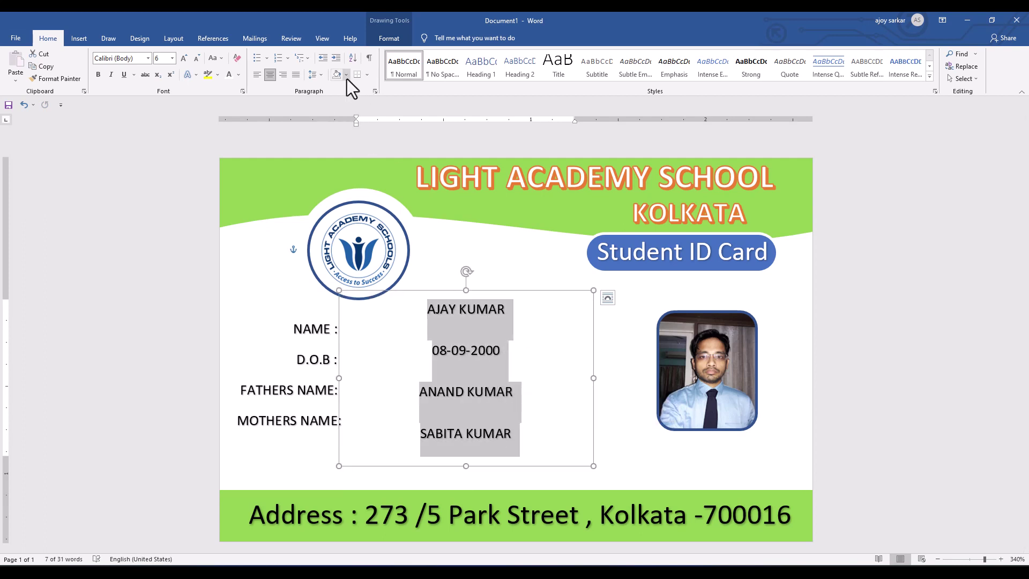
pyautogui.click(320, 76)
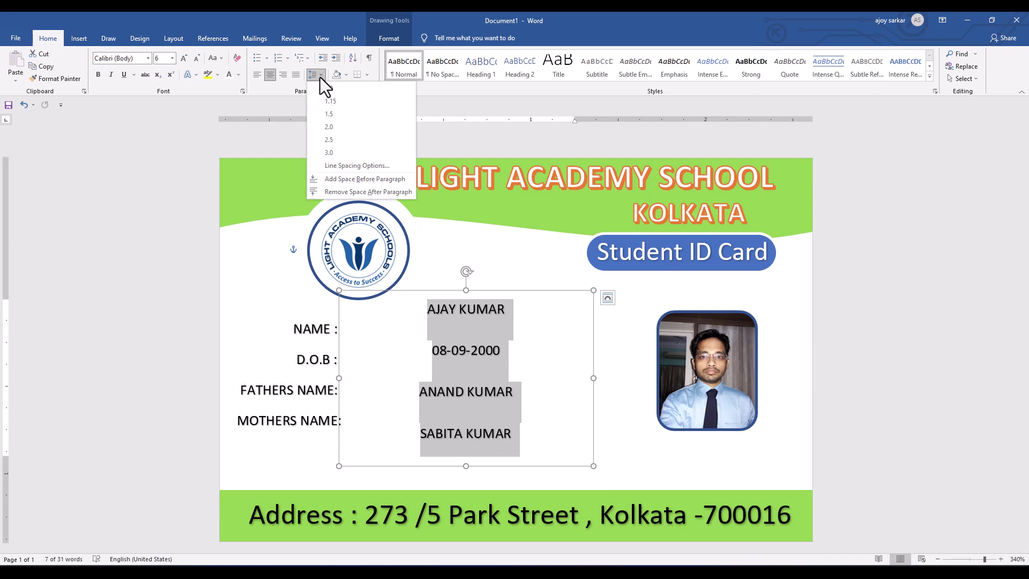
pyautogui.click(343, 165)
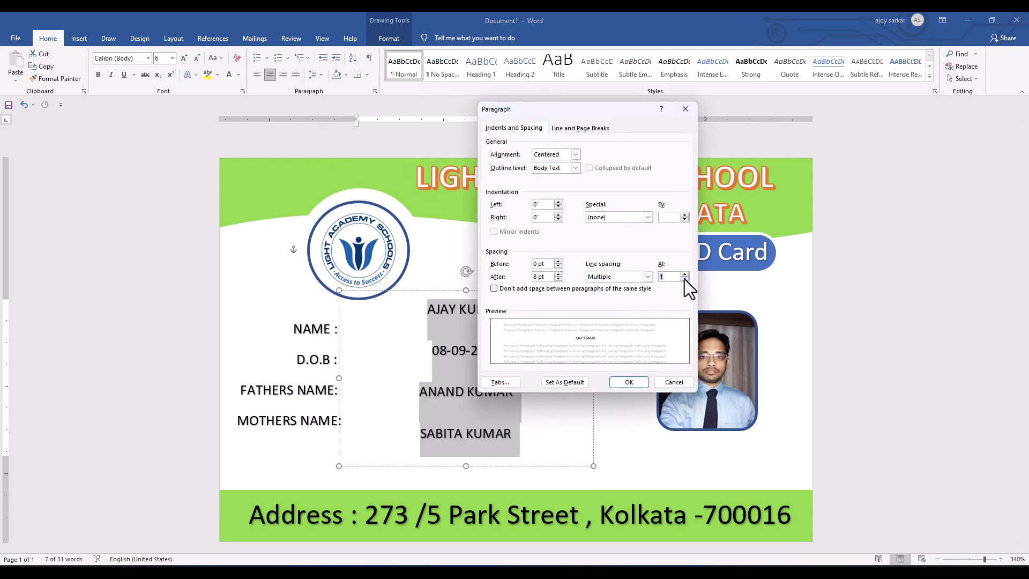
pyautogui.click(494, 287)
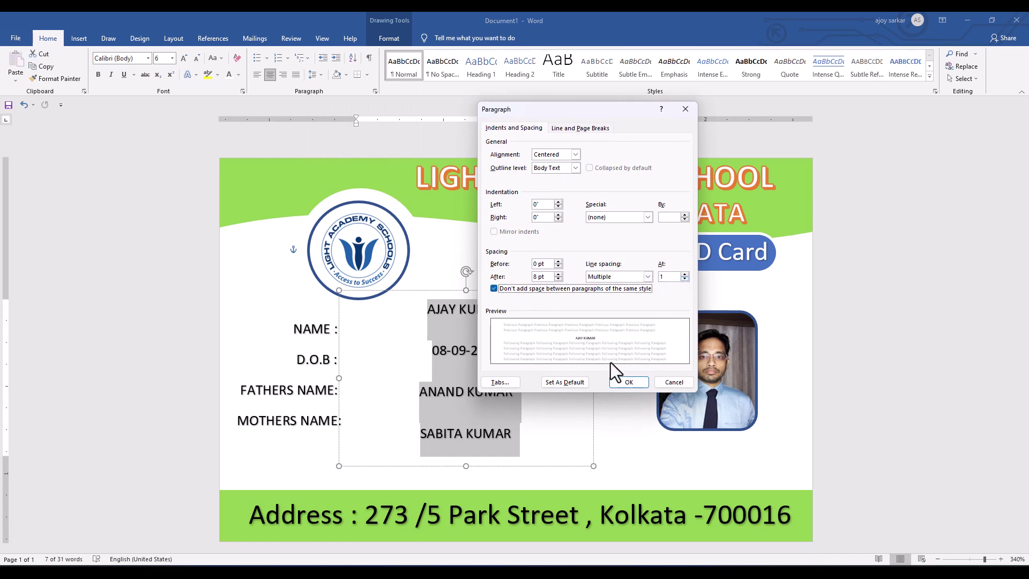
pyautogui.click(627, 381)
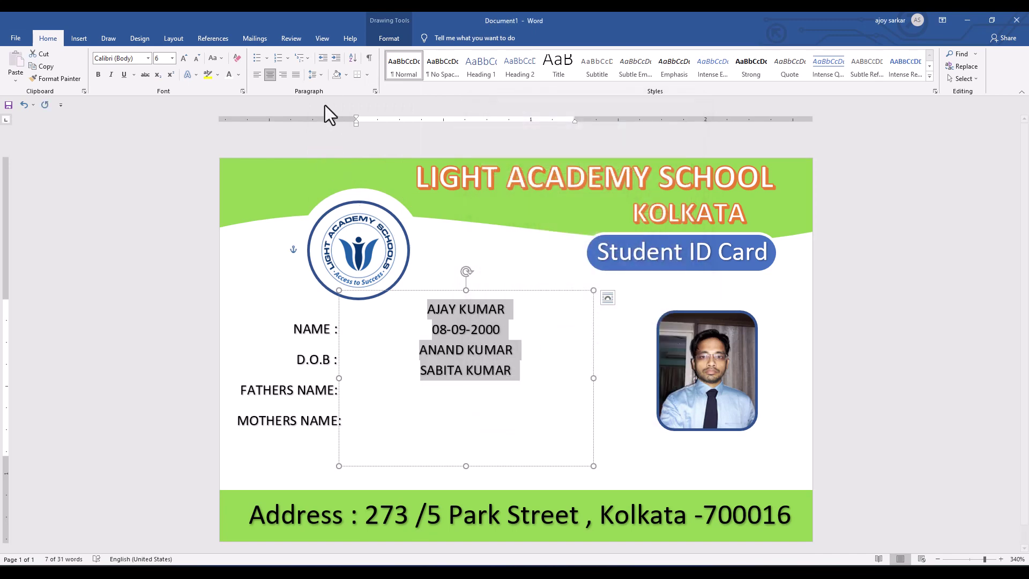
pyautogui.click(374, 92)
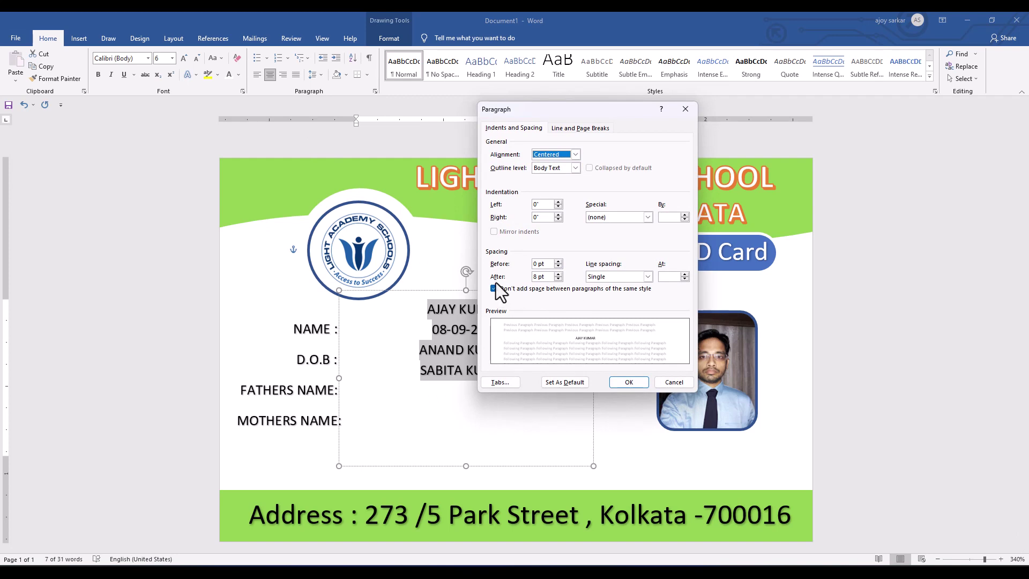
pyautogui.click(494, 288)
pyautogui.click(622, 384)
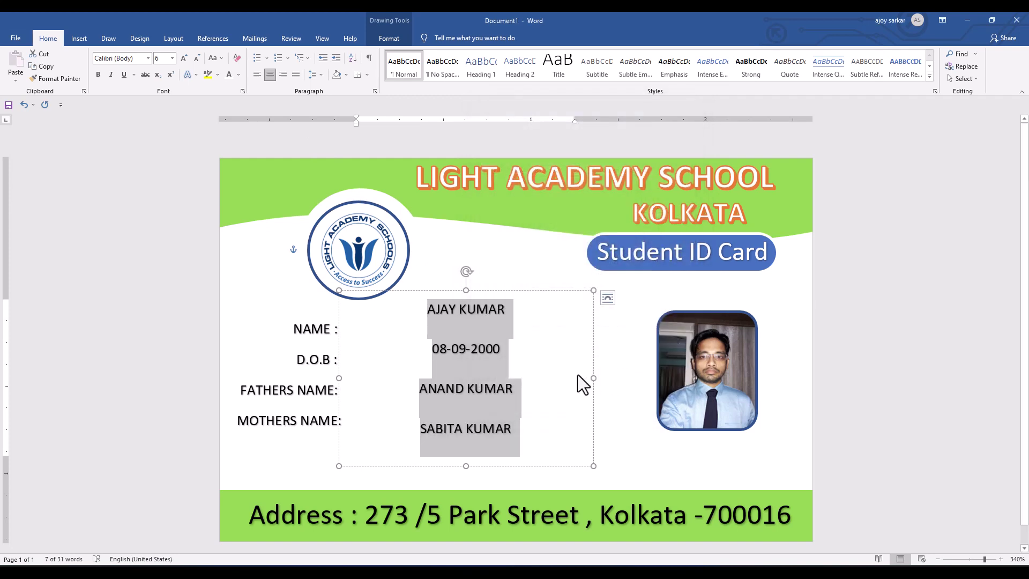
pyautogui.click(527, 330)
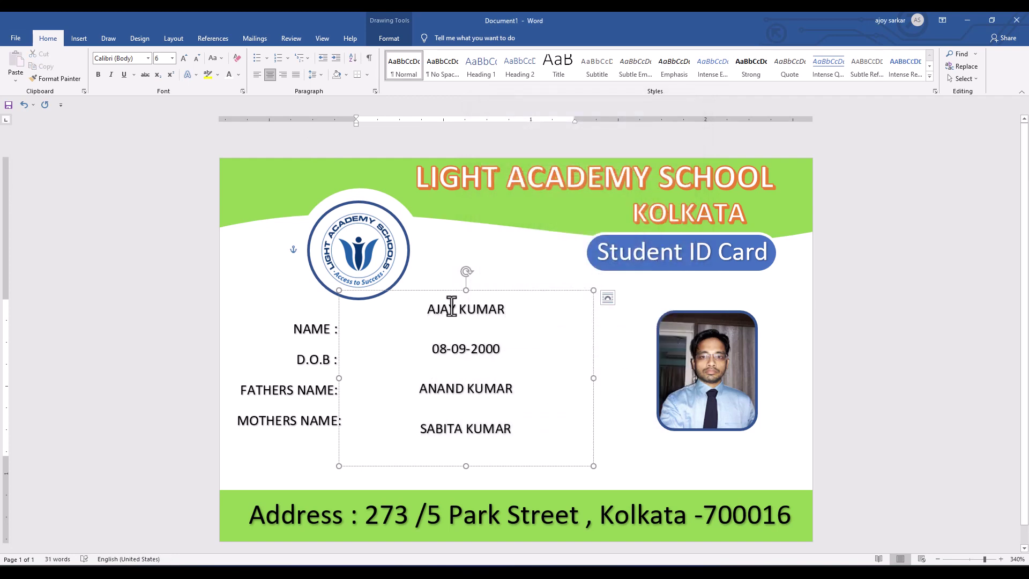
# Step: Narrow the details box from both sides and move it left toward the labels
pyautogui.moveTo(464, 295); pyautogui.dragTo(397, 303)
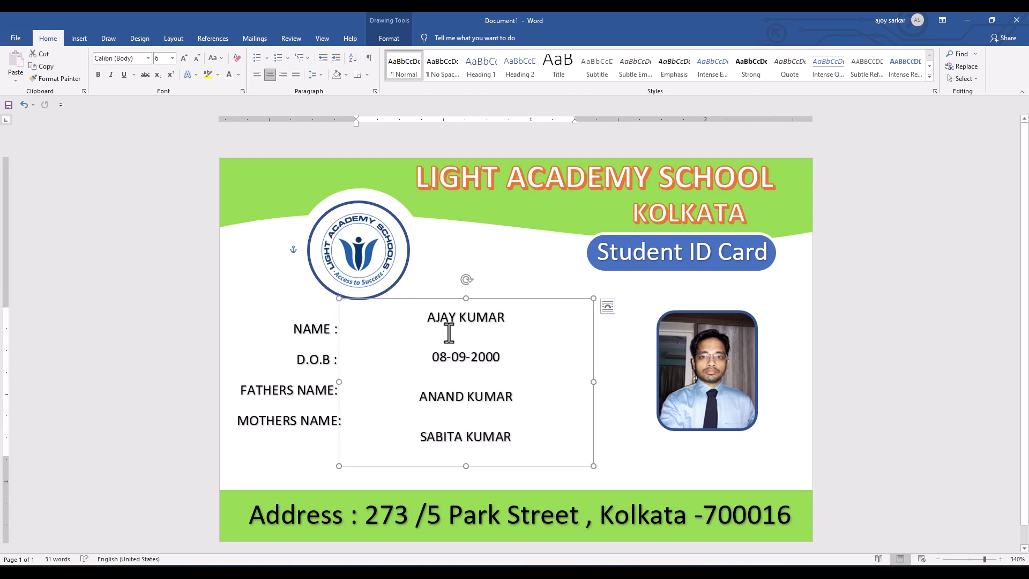
pyautogui.moveTo(339, 382); pyautogui.dragTo(404, 381)
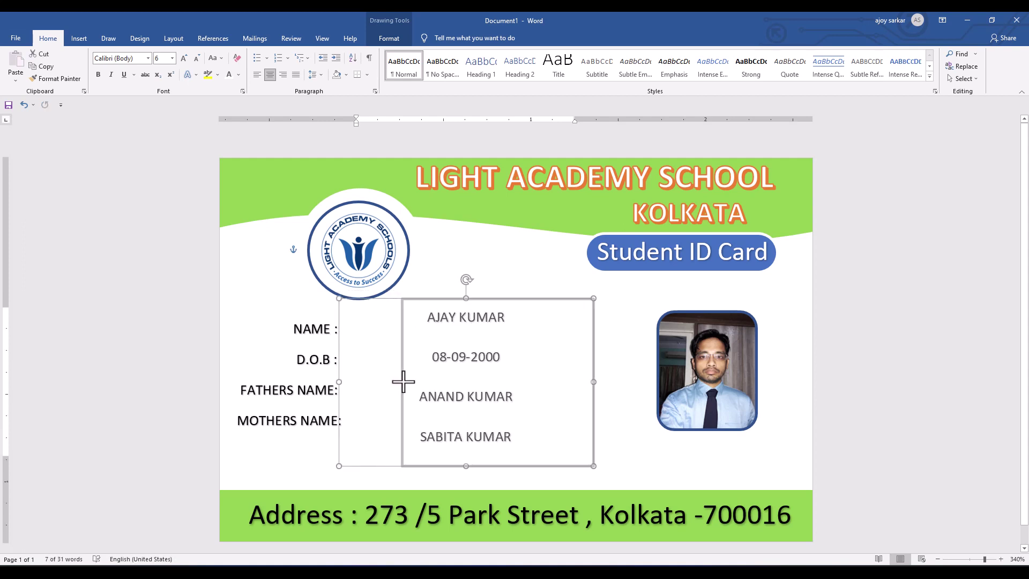
pyautogui.moveTo(593, 382); pyautogui.dragTo(552, 381)
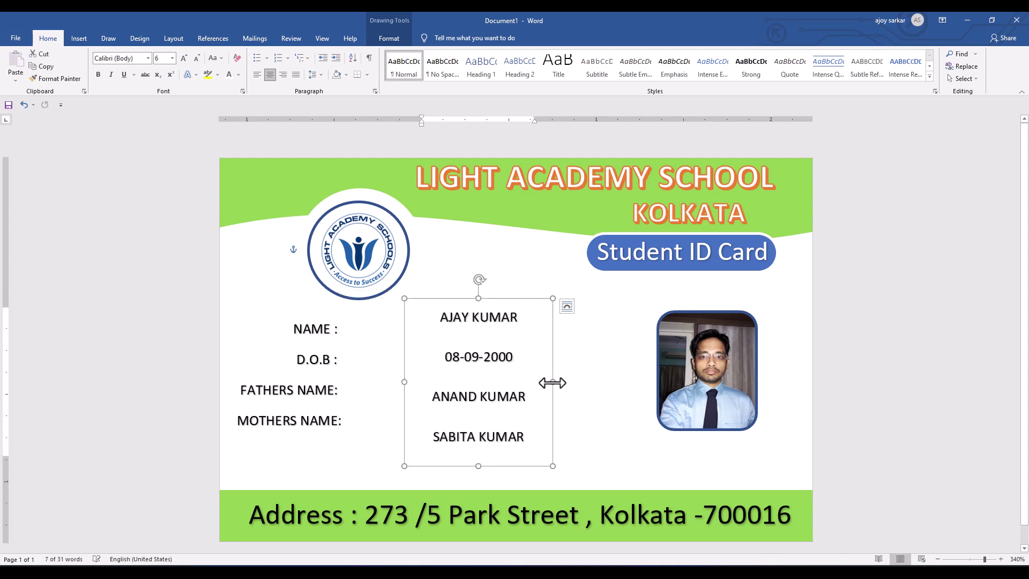
pyautogui.moveTo(474, 298)
pyautogui.mouseDown()
pyautogui.moveTo(406, 303)
pyautogui.moveTo(464, 309)
pyautogui.moveTo(445, 320)
pyautogui.moveTo(481, 448)
pyautogui.mouseUp()
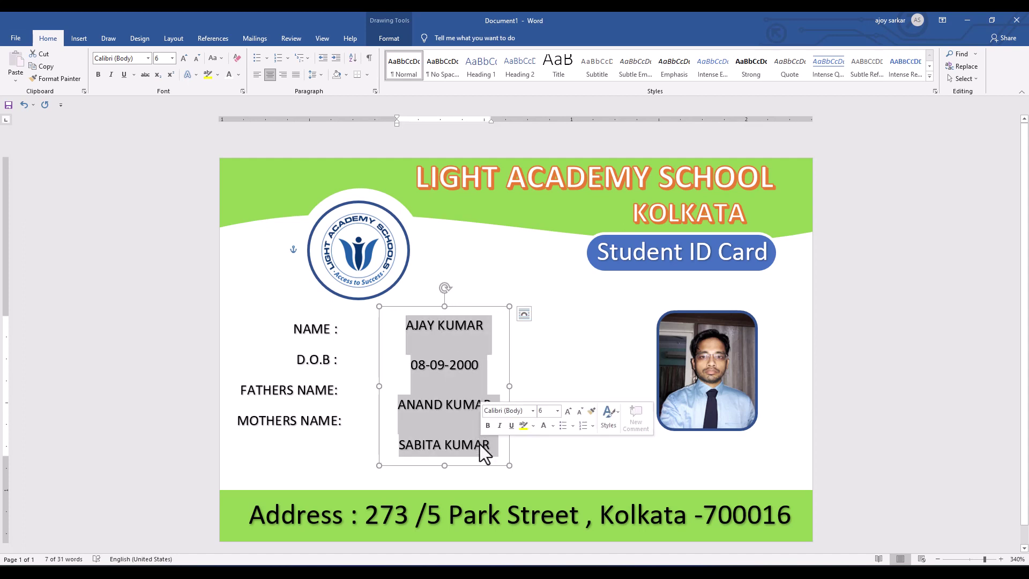
# Step: Set the details to 6 pt space after with no gaps between same-style paragraphs
pyautogui.click(322, 78)
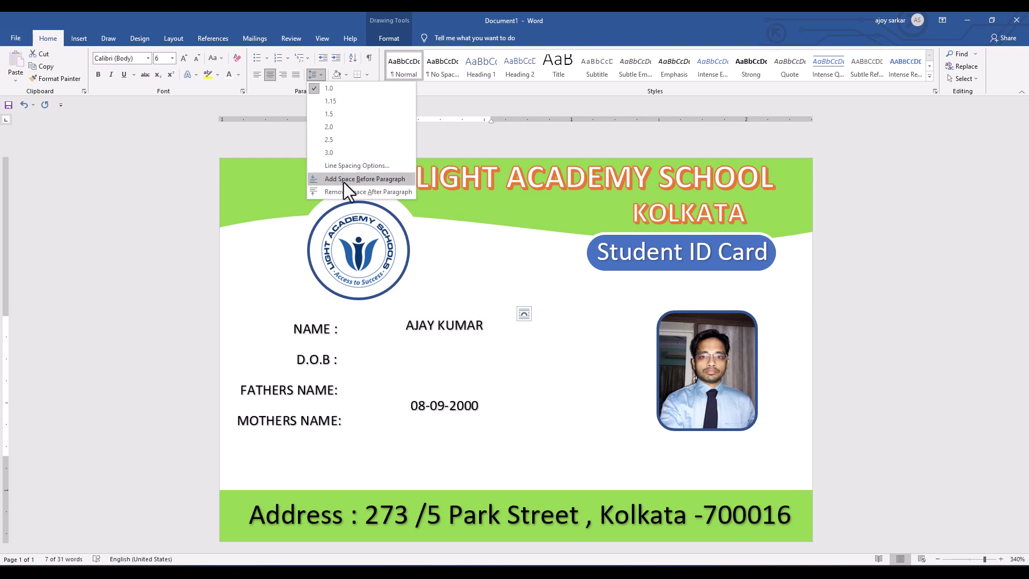
pyautogui.click(350, 164)
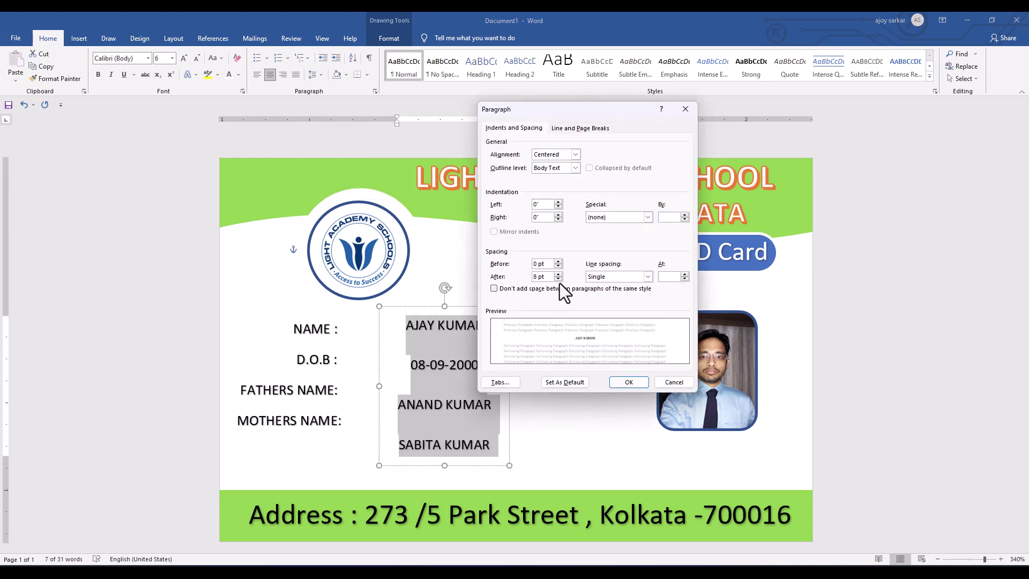
pyautogui.click(557, 279)
pyautogui.click(493, 289)
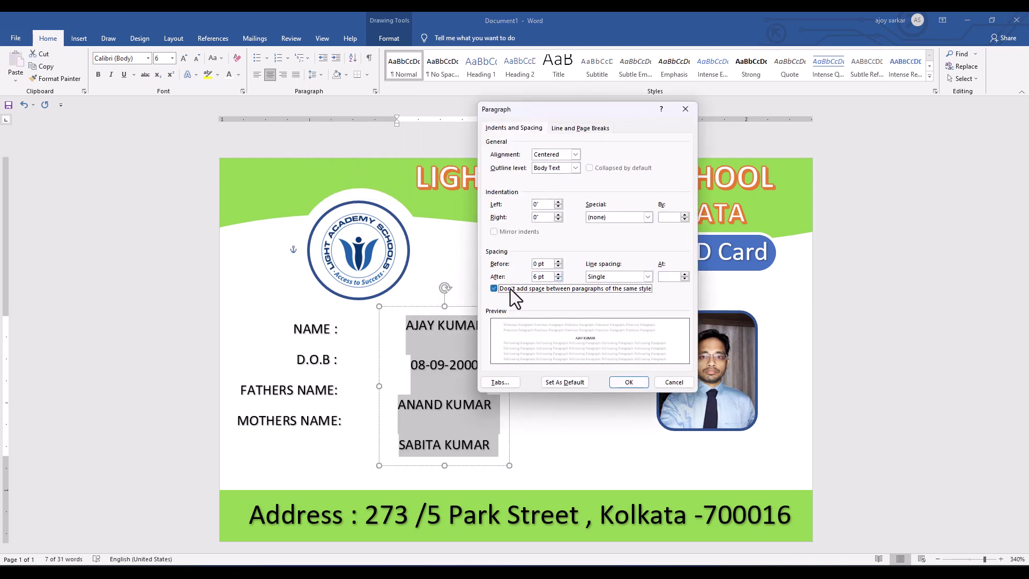
pyautogui.click(627, 382)
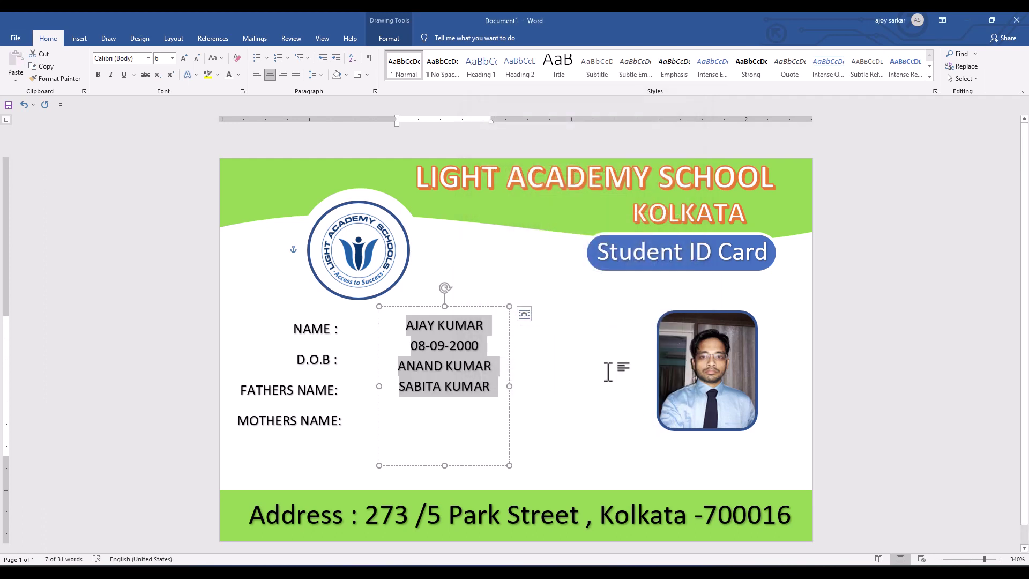
# Step: Apply 1.5 line spacing to the four detail lines
pyautogui.click(317, 76)
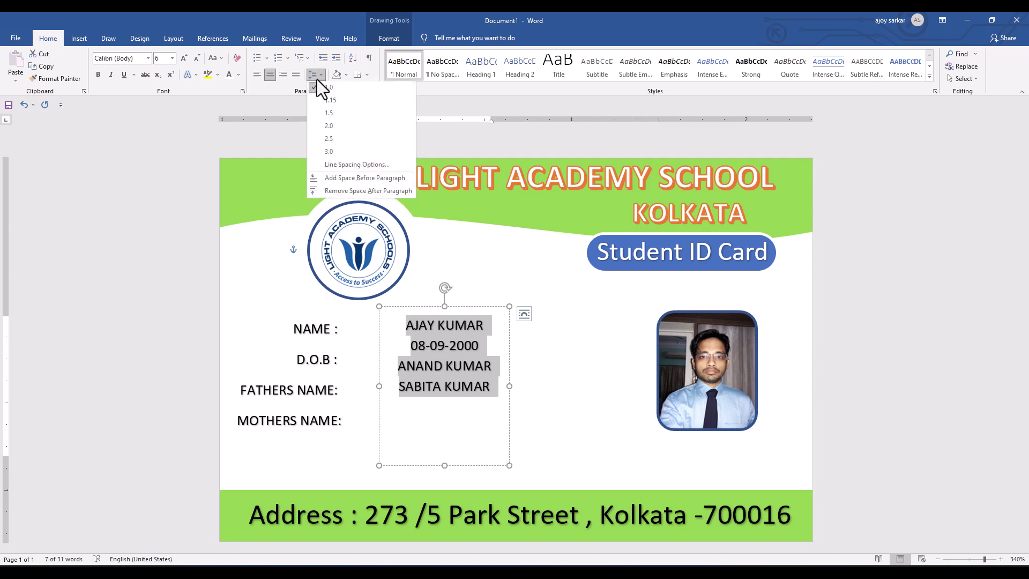
pyautogui.click(329, 118)
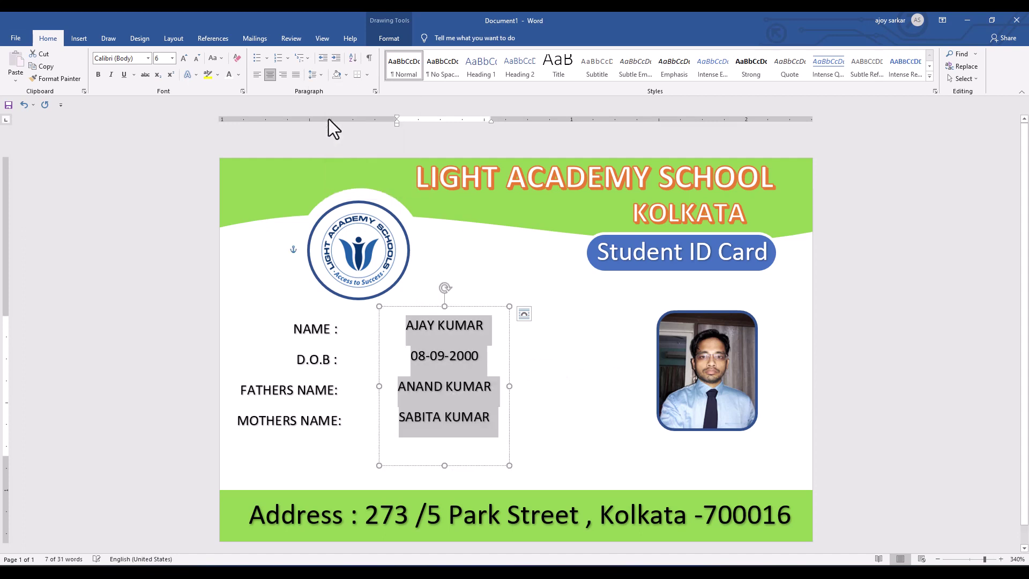
pyautogui.click(541, 375)
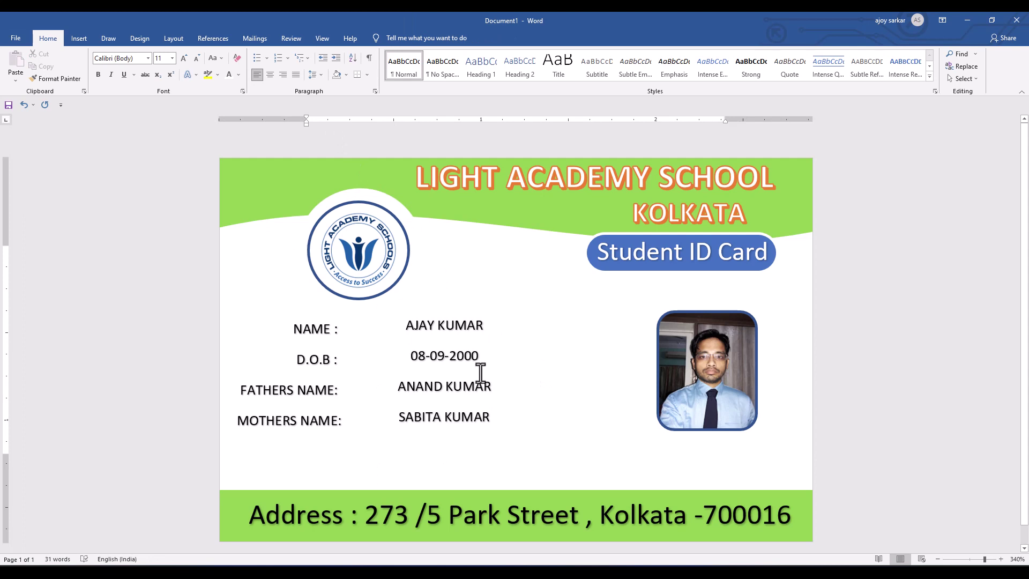
# Step: Shift the details box slightly left, then view Light Academy School and return to Document1
pyautogui.click(455, 348)
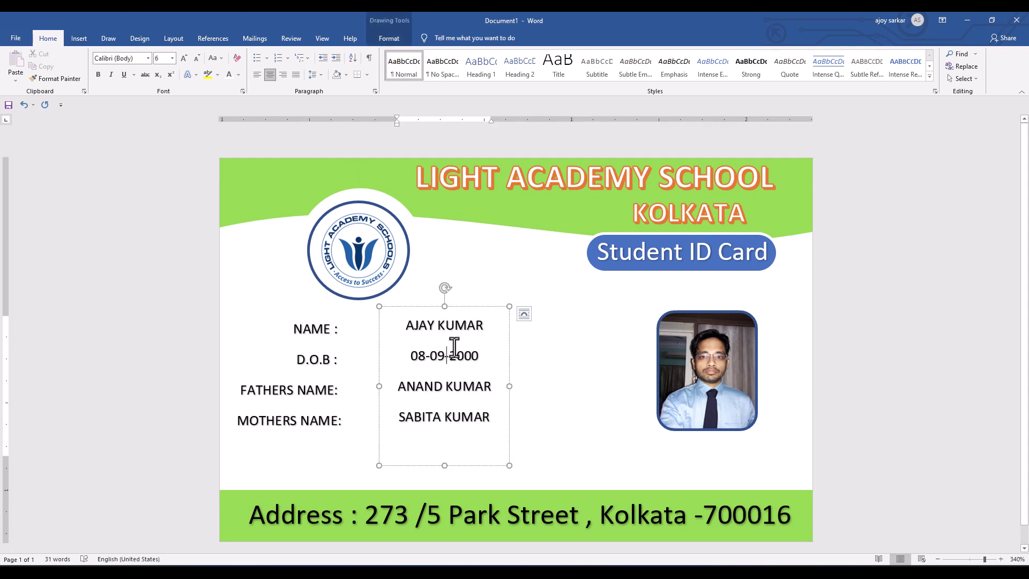
pyautogui.click(450, 306)
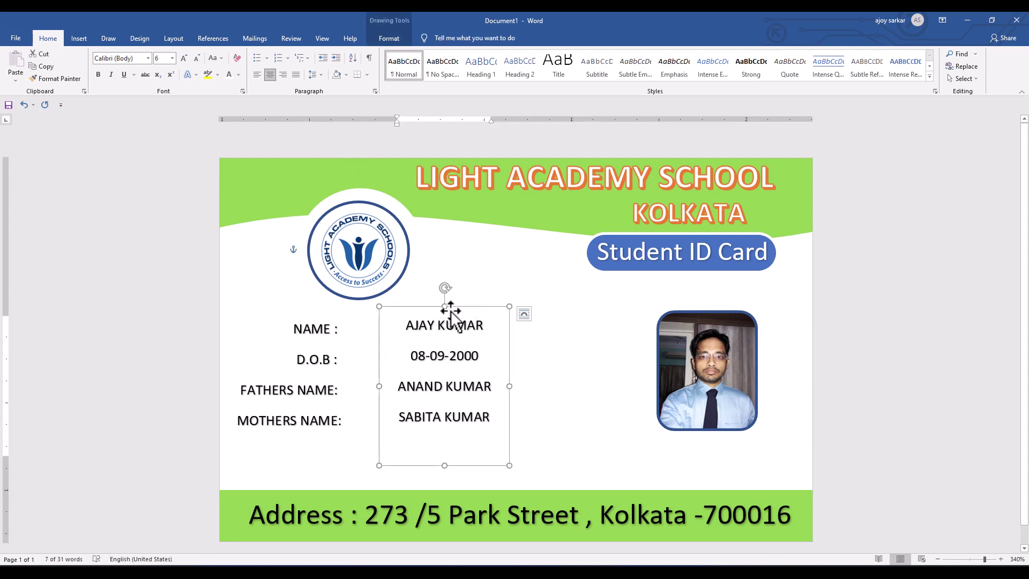
pyautogui.moveTo(454, 310); pyautogui.dragTo(434, 314)
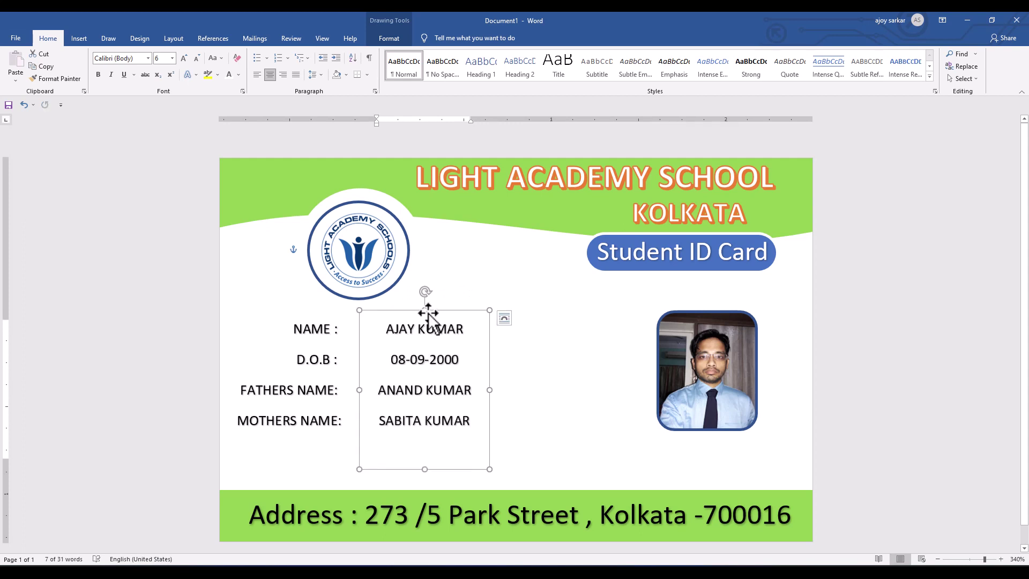
pyautogui.click(536, 369)
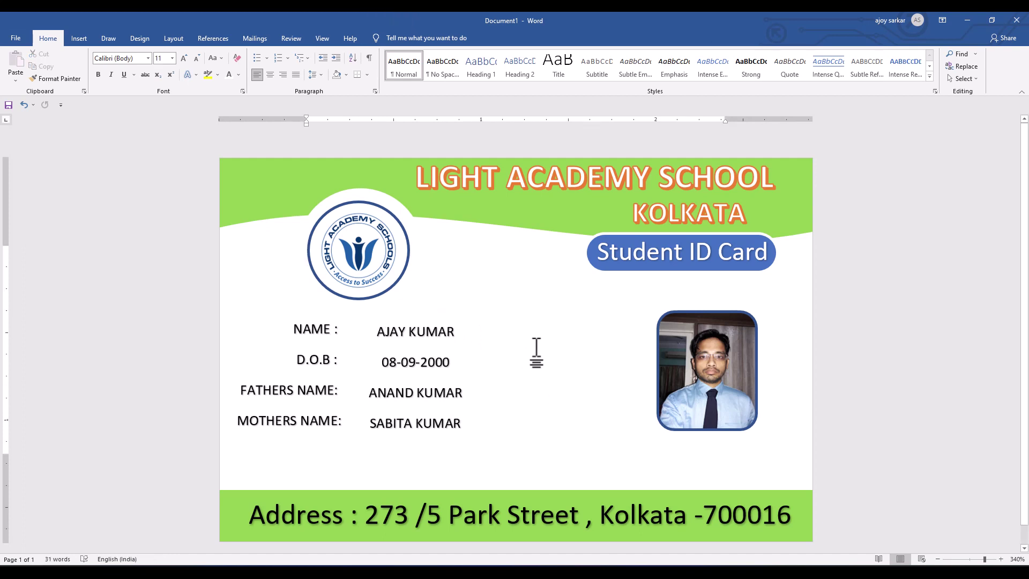
pyautogui.click(485, 533)
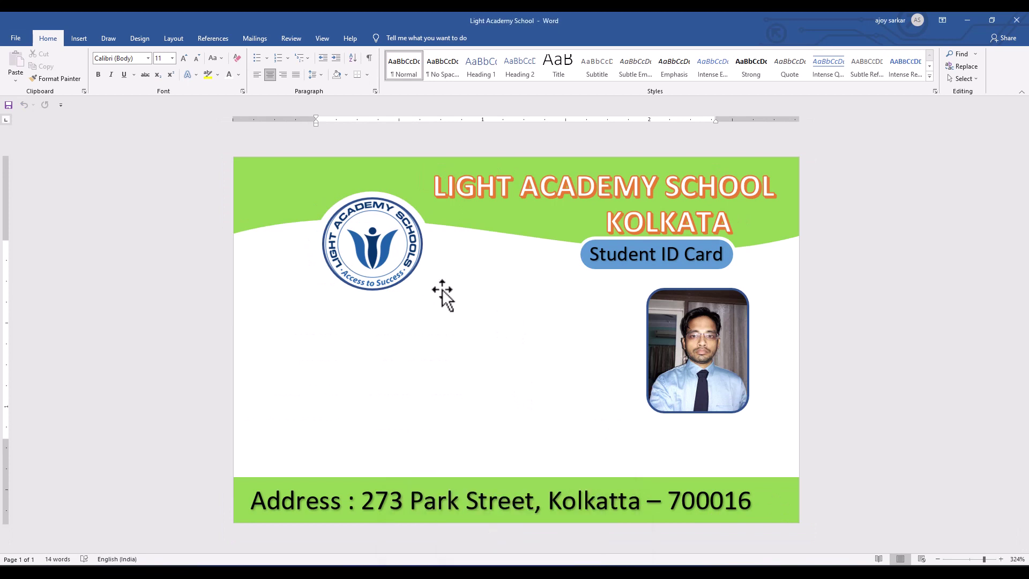
pyautogui.click(580, 531)
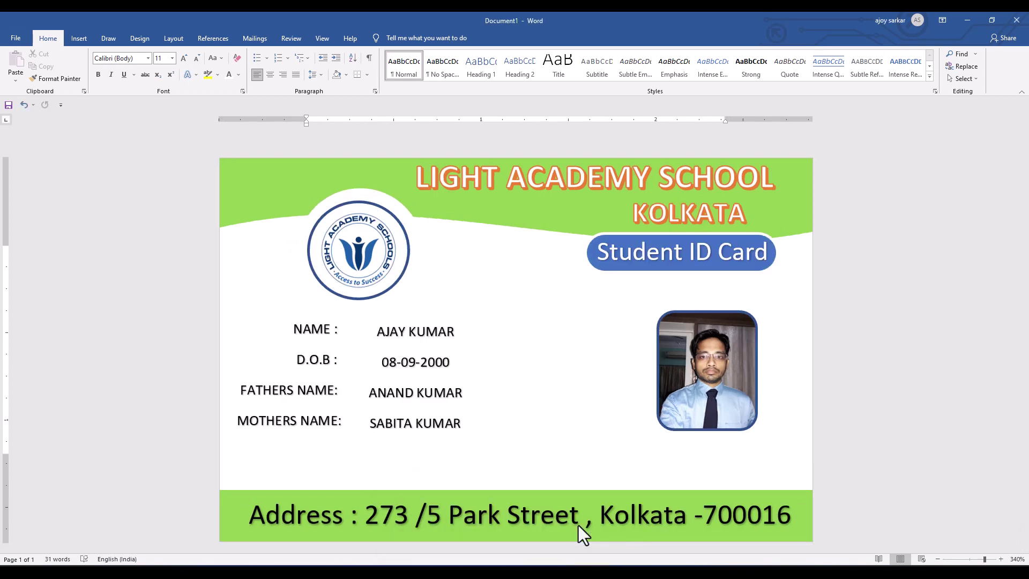